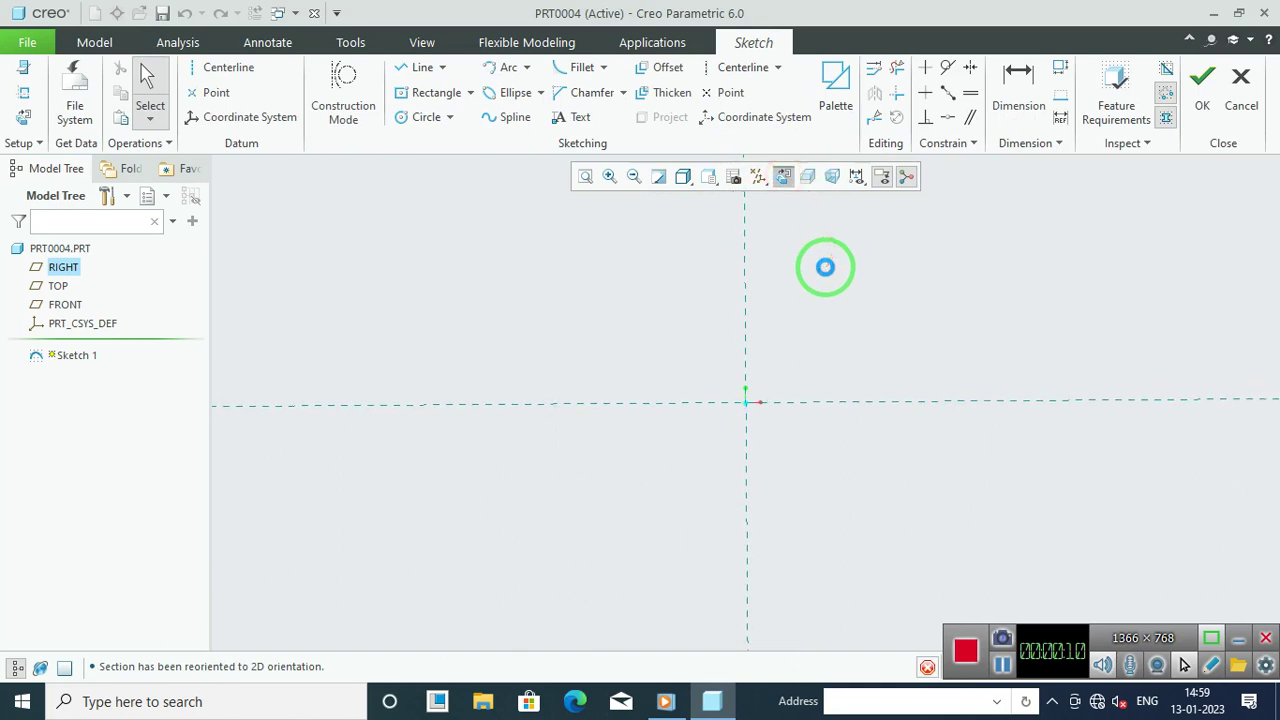
Step: Sketch a vertical line up from the origin along the vertical reference and set its length to 44
{"action": "left_click", "coordinate": [415, 67]}
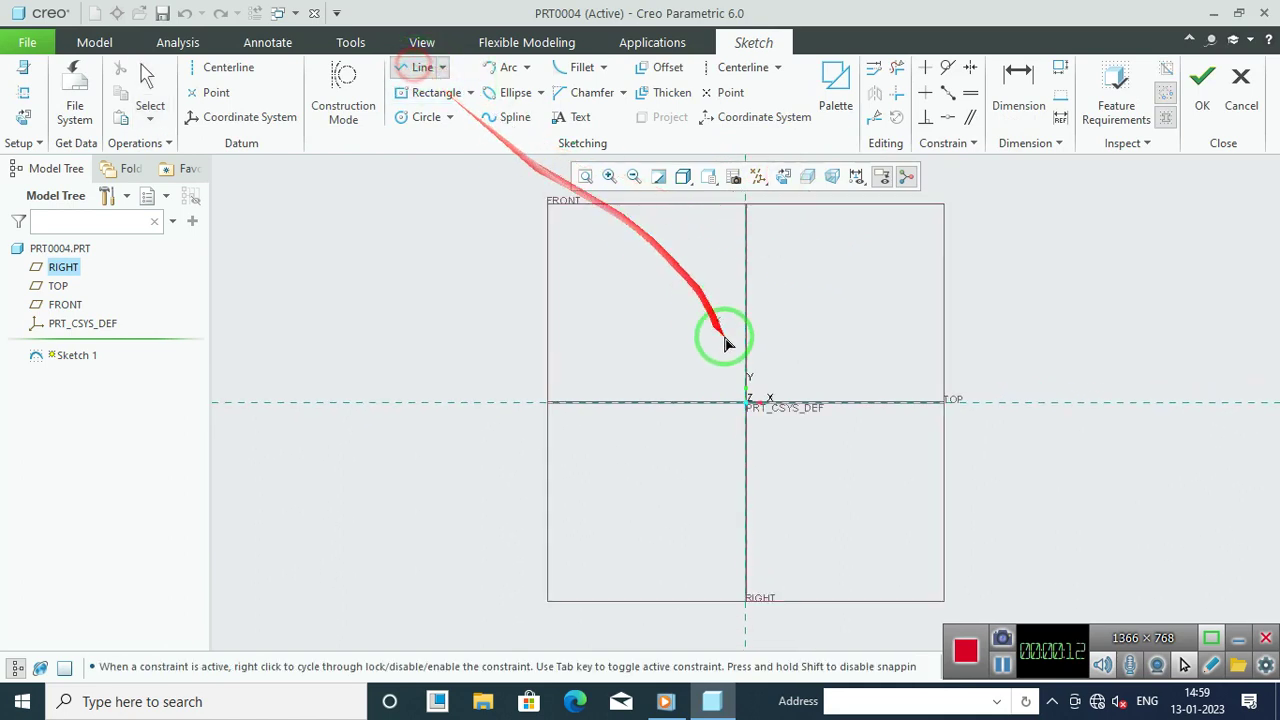
{"action": "left_click", "coordinate": [747, 401]}
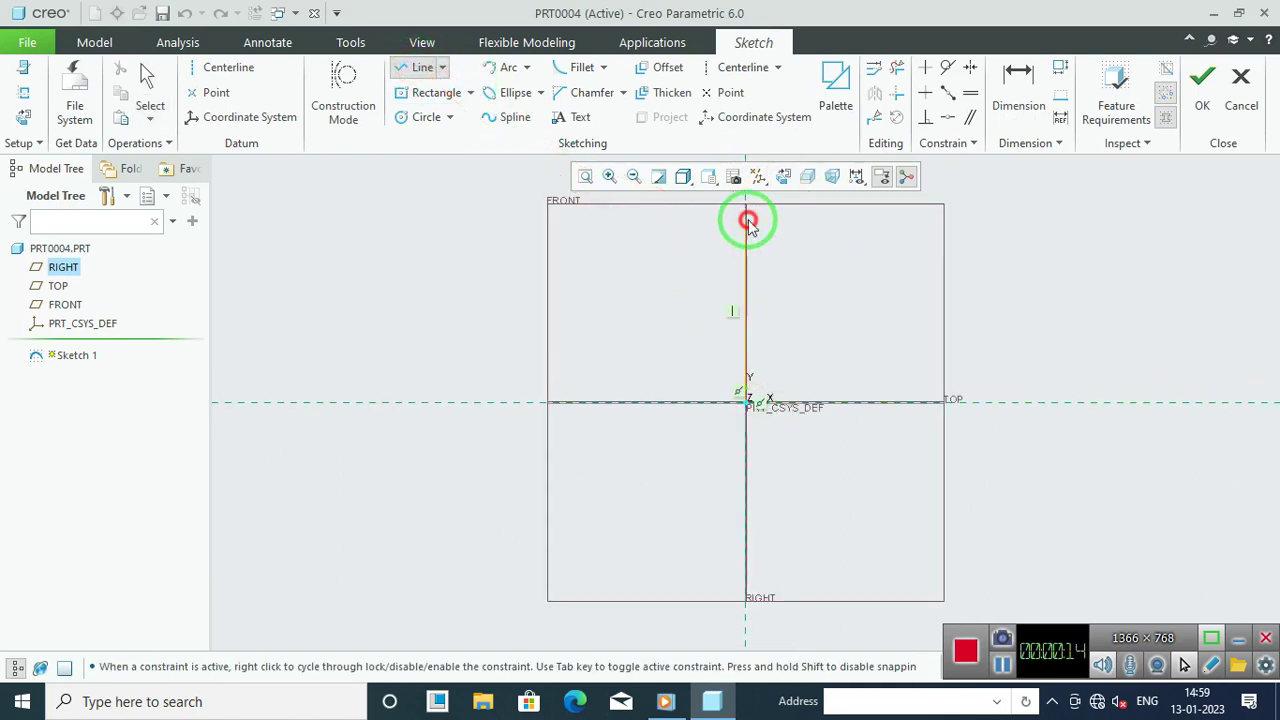
{"action": "left_click", "coordinate": [748, 220]}
{"action": "middle_click", "coordinate": [771, 243]}
{"action": "middle_click", "coordinate": [771, 243]}
{"action": "scroll", "coordinate": [835, 249], "scroll_direction": "down", "scroll_amount": 2}
{"action": "left_click", "coordinate": [592, 421]}
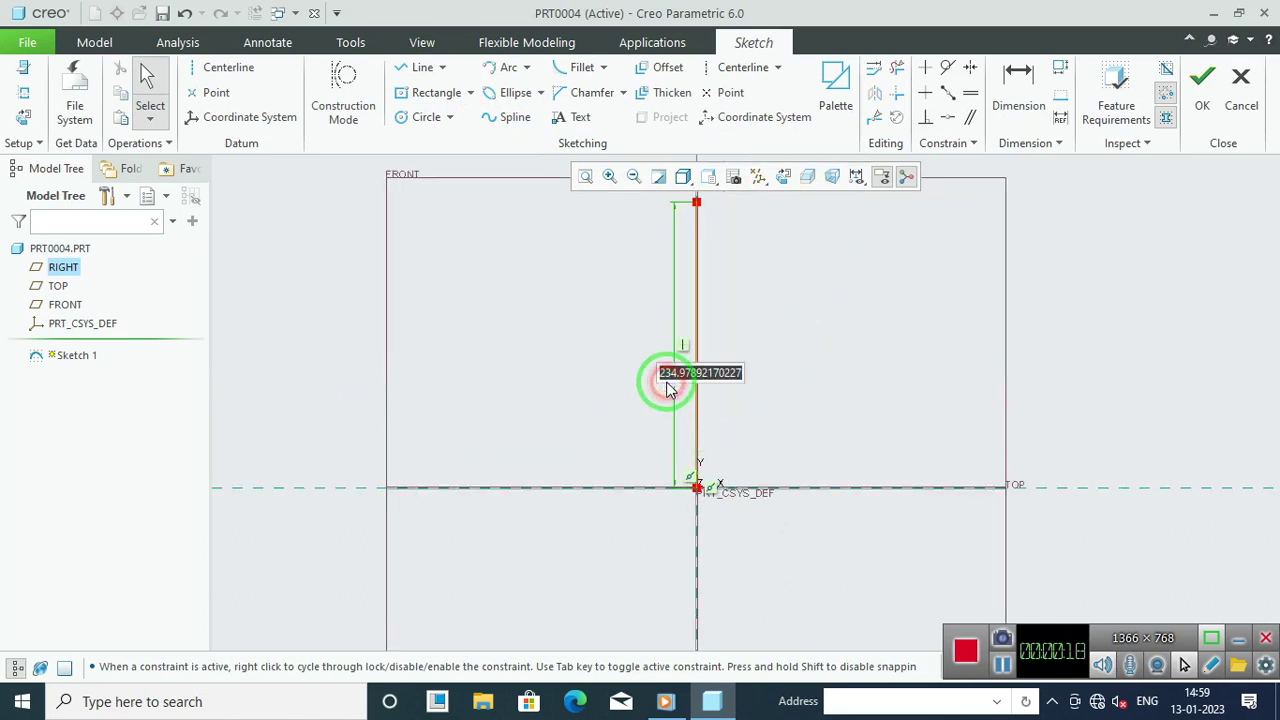
{"action": "key", "text": "Return"}
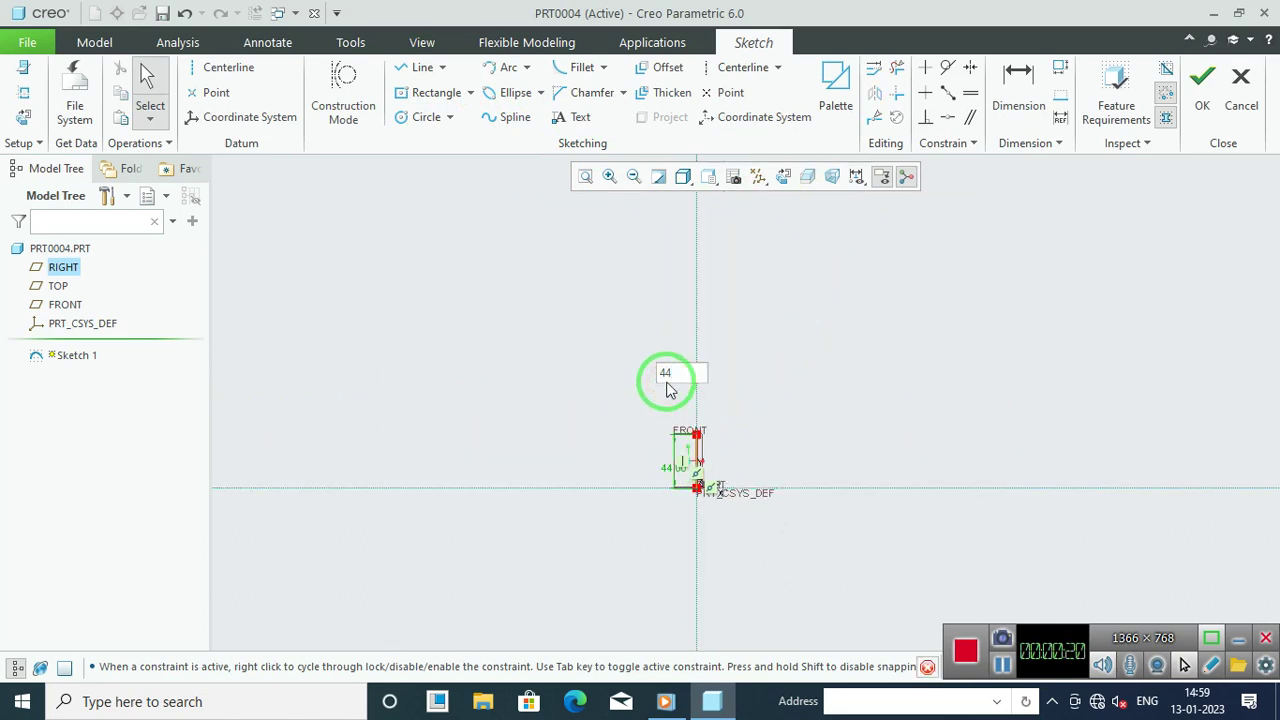
{"action": "scroll", "coordinate": [740, 465], "scroll_direction": "up", "scroll_amount": 5}
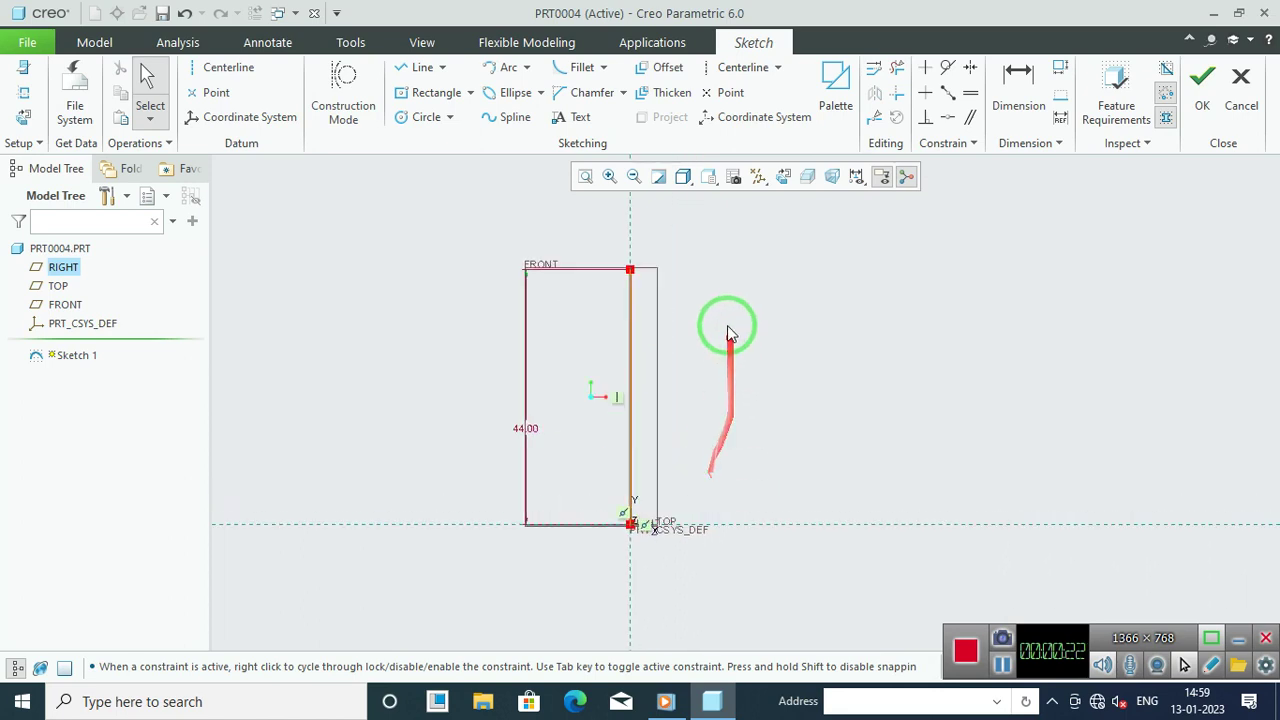
Step: Sketch the rest of a closed stepped L-profile from the line's upper end back to the origin, upper step about 28.5 wide, lower step about 63.2 wide
{"action": "left_click", "coordinate": [424, 70]}
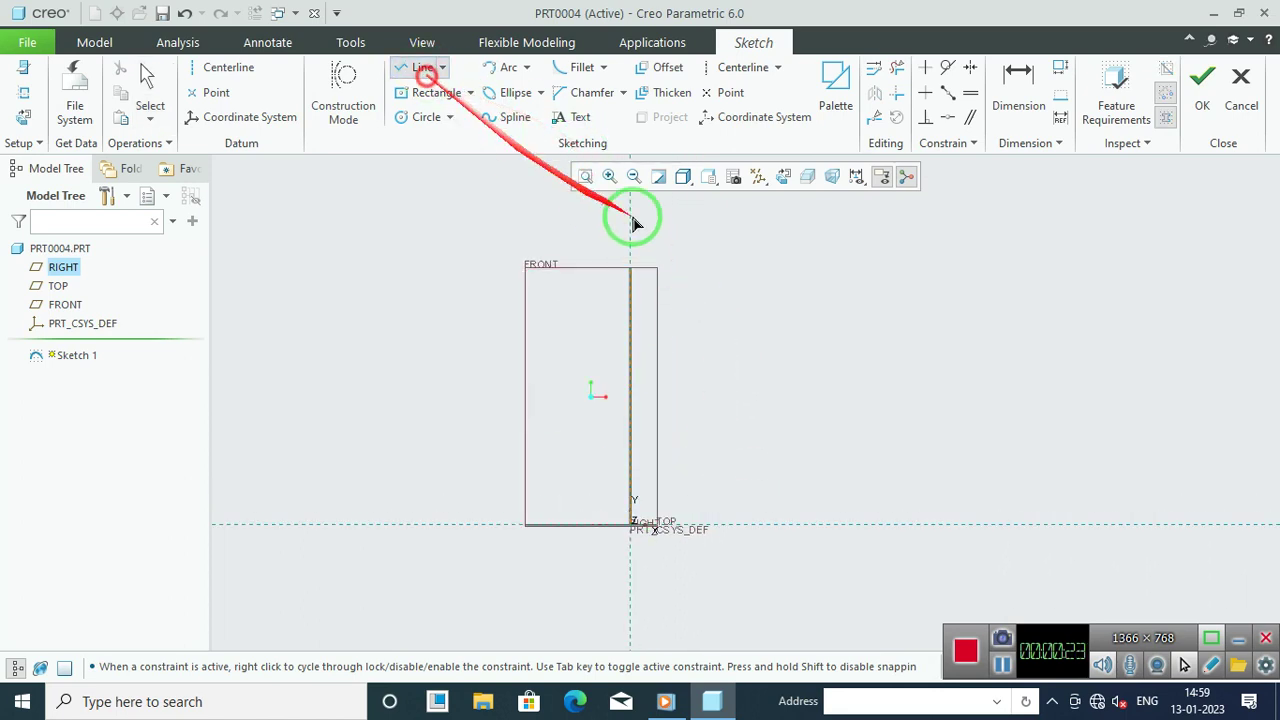
{"action": "left_click", "coordinate": [632, 270]}
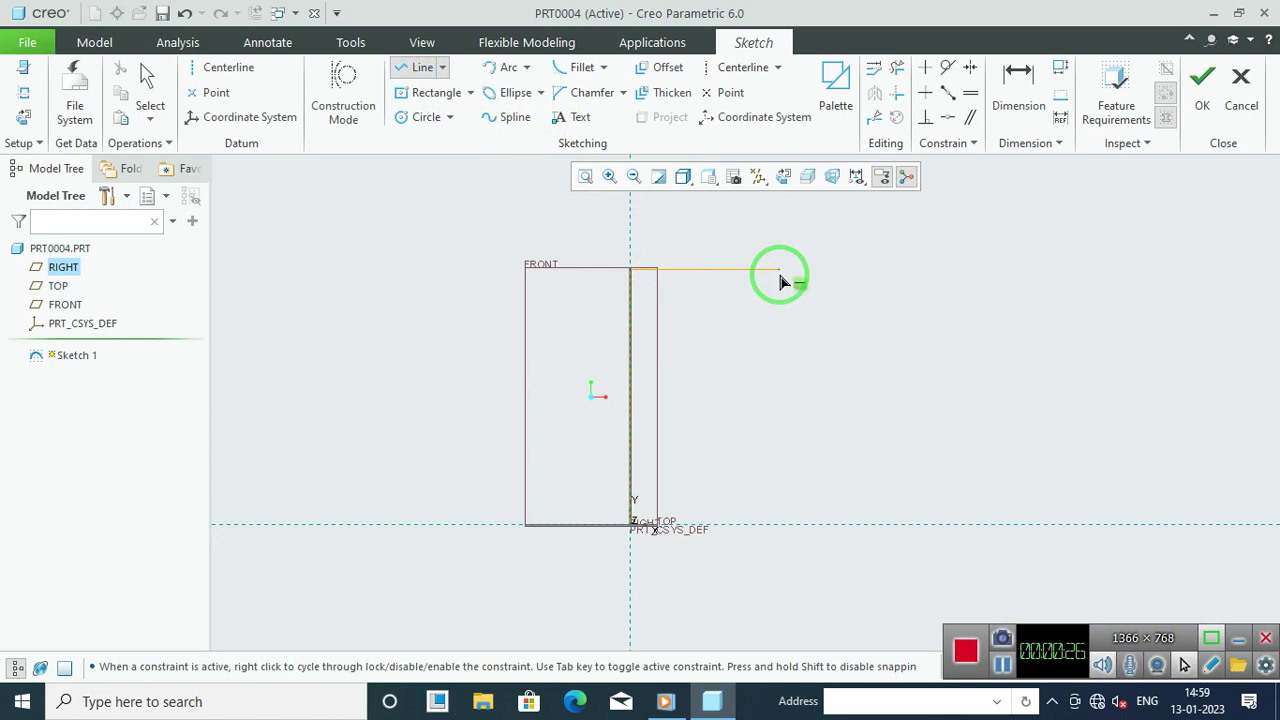
{"action": "left_click", "coordinate": [797, 405]}
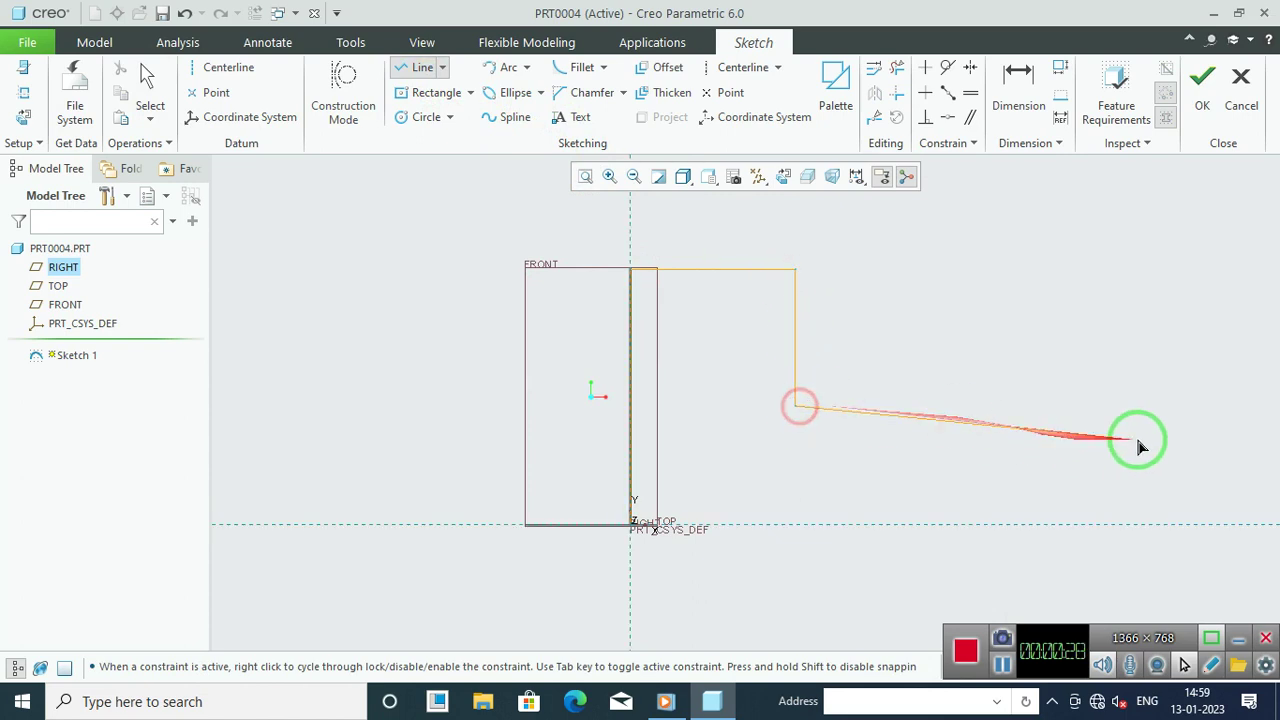
{"action": "left_click", "coordinate": [1162, 522]}
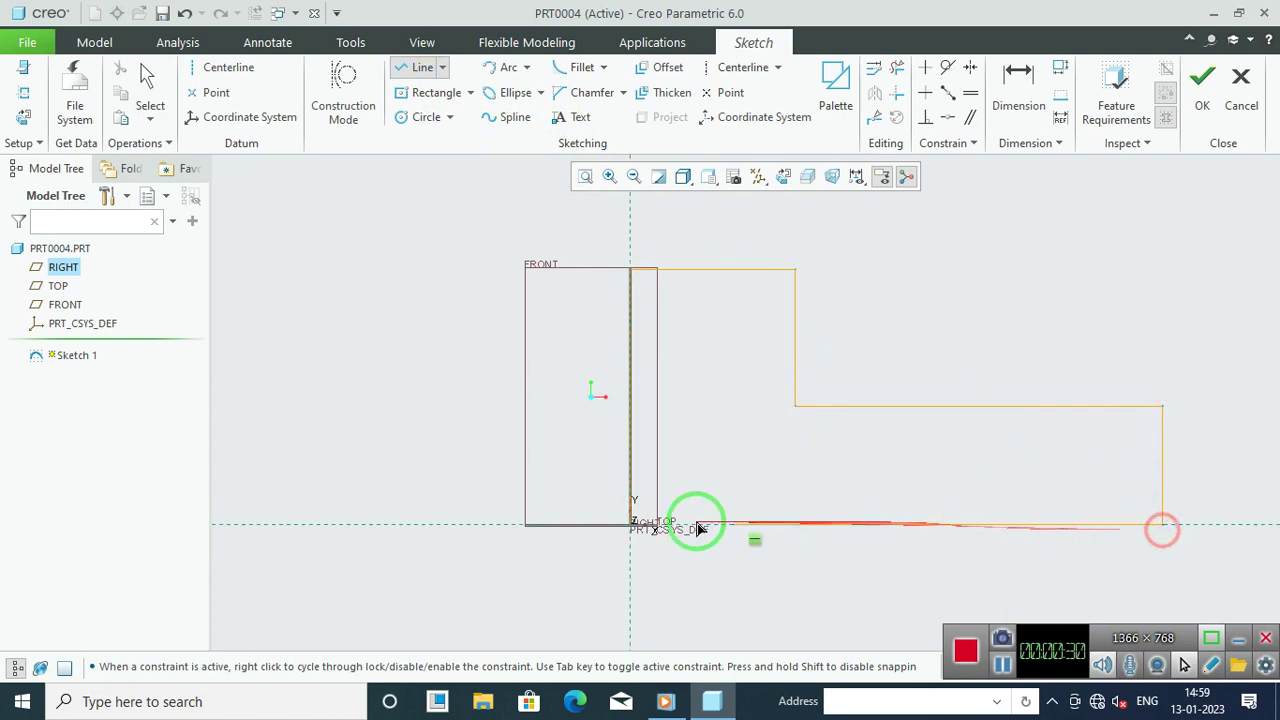
{"action": "middle_click", "coordinate": [734, 442]}
{"action": "scroll", "coordinate": [735, 440], "scroll_direction": "up", "scroll_amount": 2}
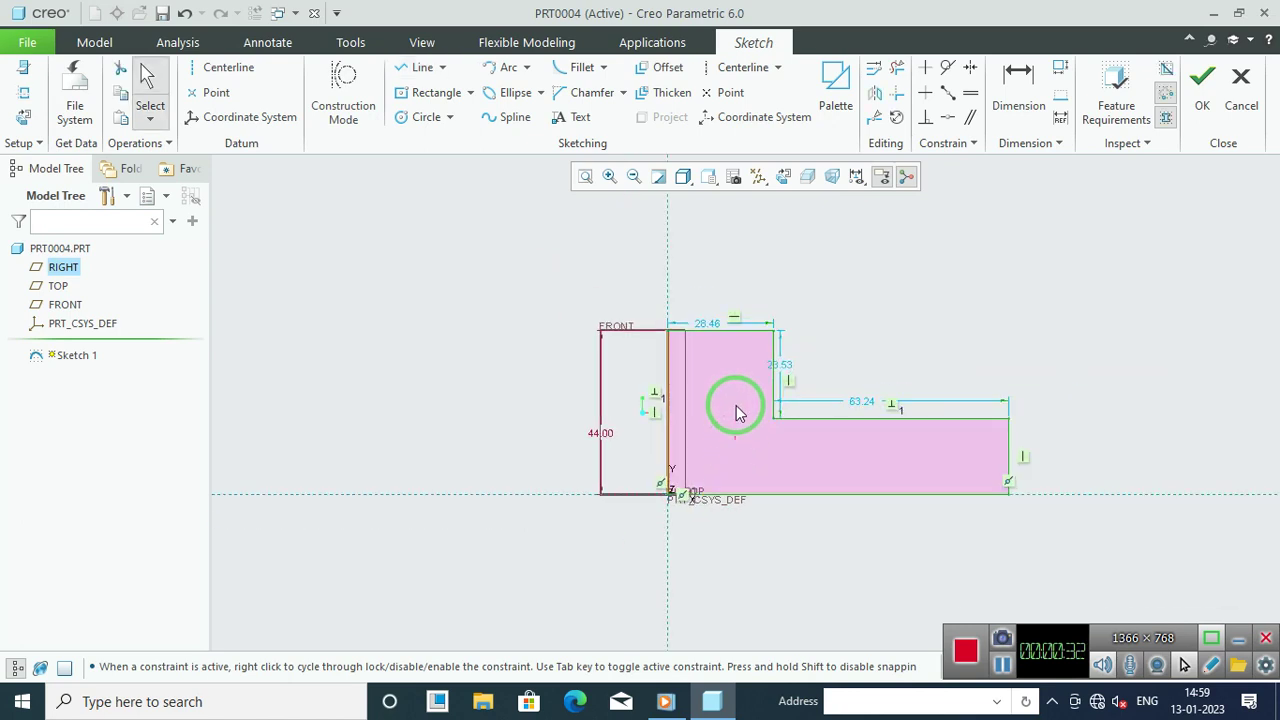
Step: Set the profile's upper edge width to 37 and the step's drop height to 24
{"action": "scroll", "coordinate": [731, 337], "scroll_direction": "down", "scroll_amount": 2}
{"action": "left_click", "coordinate": [690, 314]}
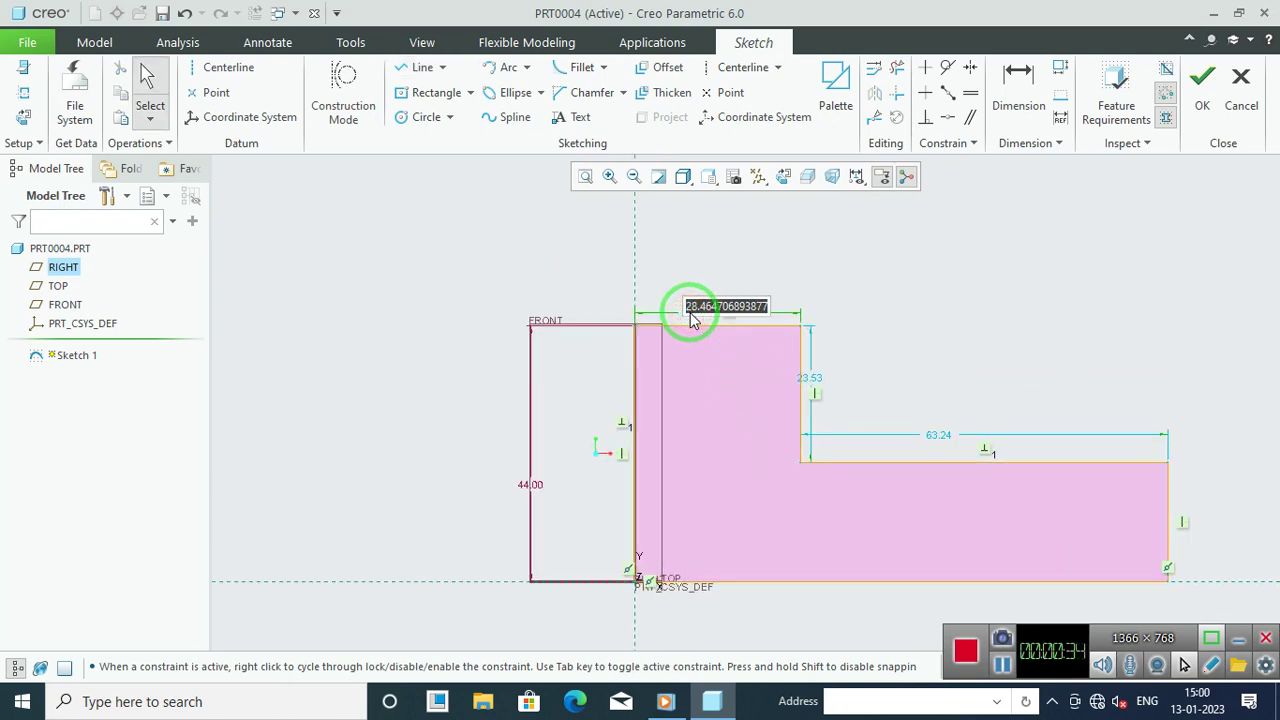
{"action": "type", "text": "37"}
{"action": "key", "text": "Return"}
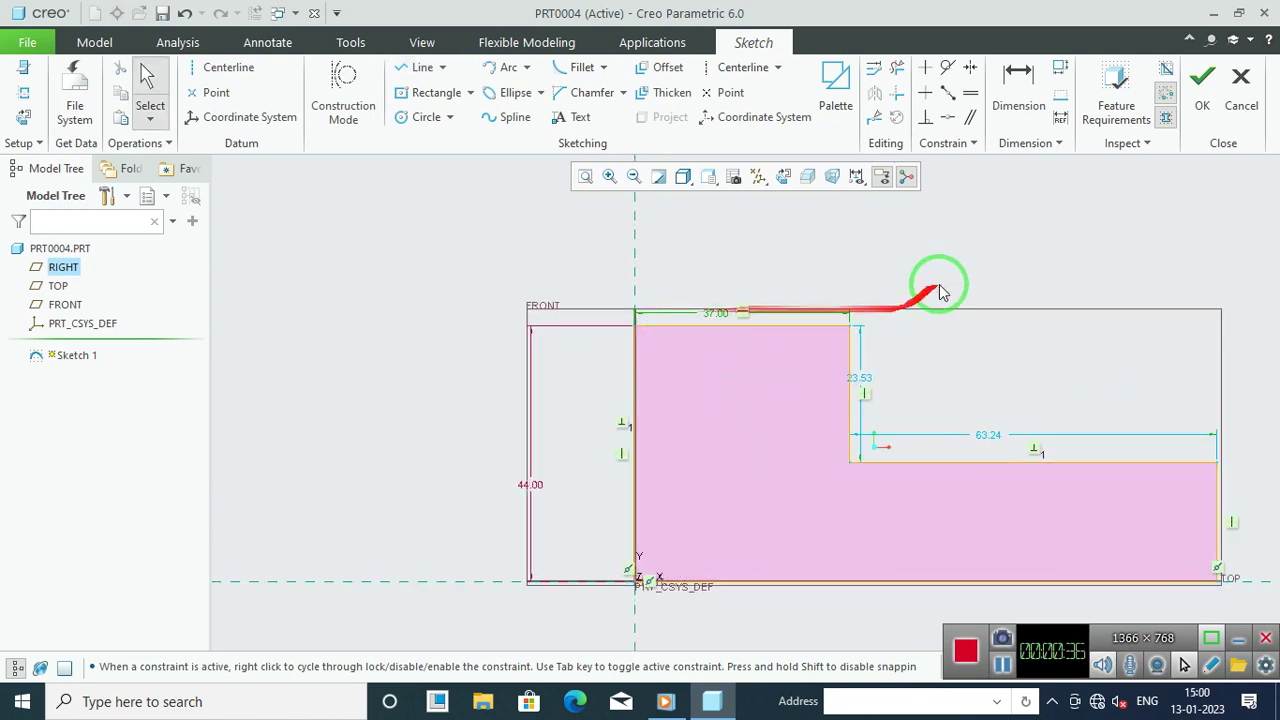
{"action": "scroll", "coordinate": [956, 274], "scroll_direction": "up", "scroll_amount": 3}
{"action": "scroll", "coordinate": [1203, 425], "scroll_direction": "down", "scroll_amount": 2}
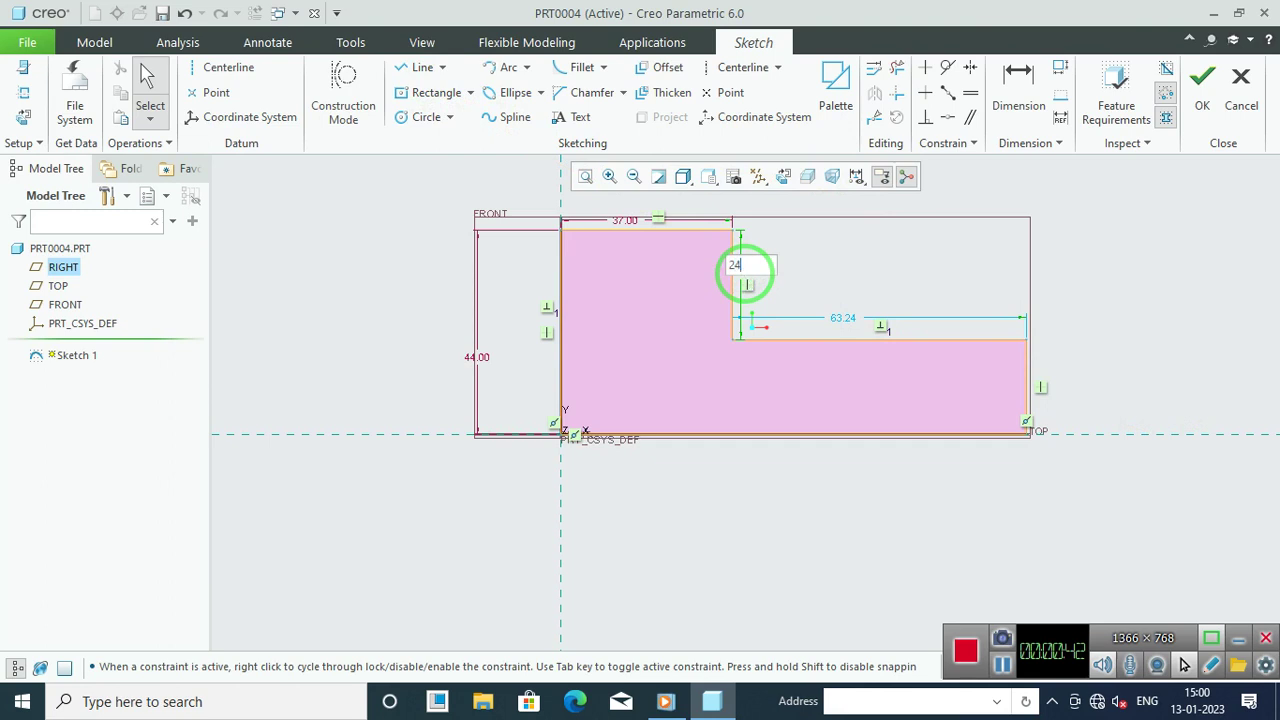
{"action": "key", "text": "Return"}
Step: Dimension the profile's overall width between its outer vertical edges as 100 and finish the sketch
{"action": "left_click", "coordinate": [863, 298]}
{"action": "left_click", "coordinate": [846, 320]}
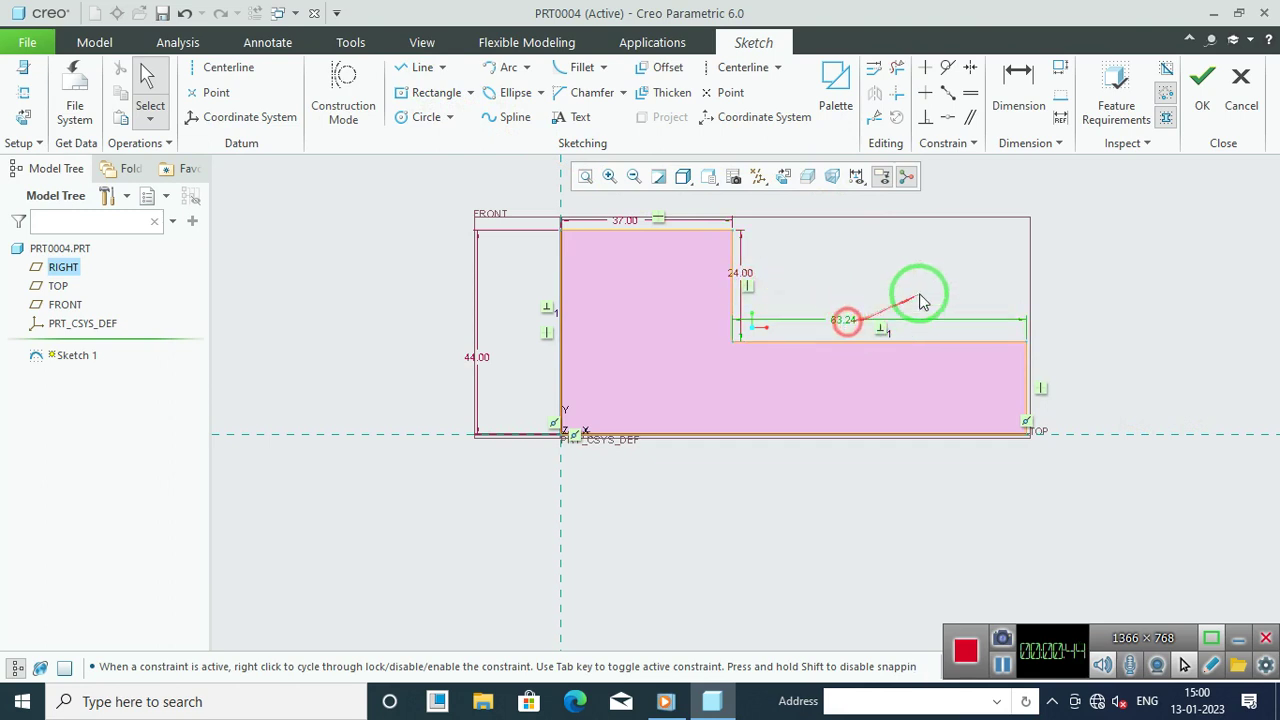
{"action": "left_click", "coordinate": [978, 236]}
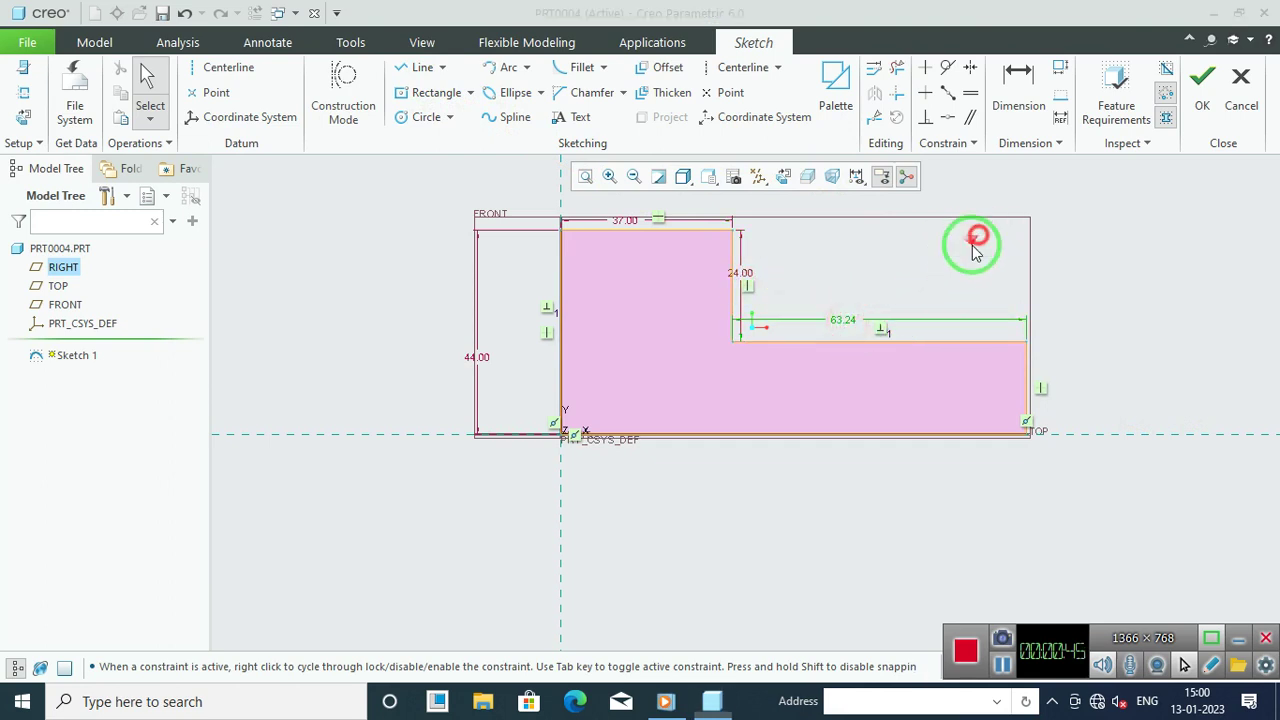
{"action": "left_click", "coordinate": [558, 345]}
{"action": "left_click", "coordinate": [953, 410]}
{"action": "middle_click", "coordinate": [785, 522]}
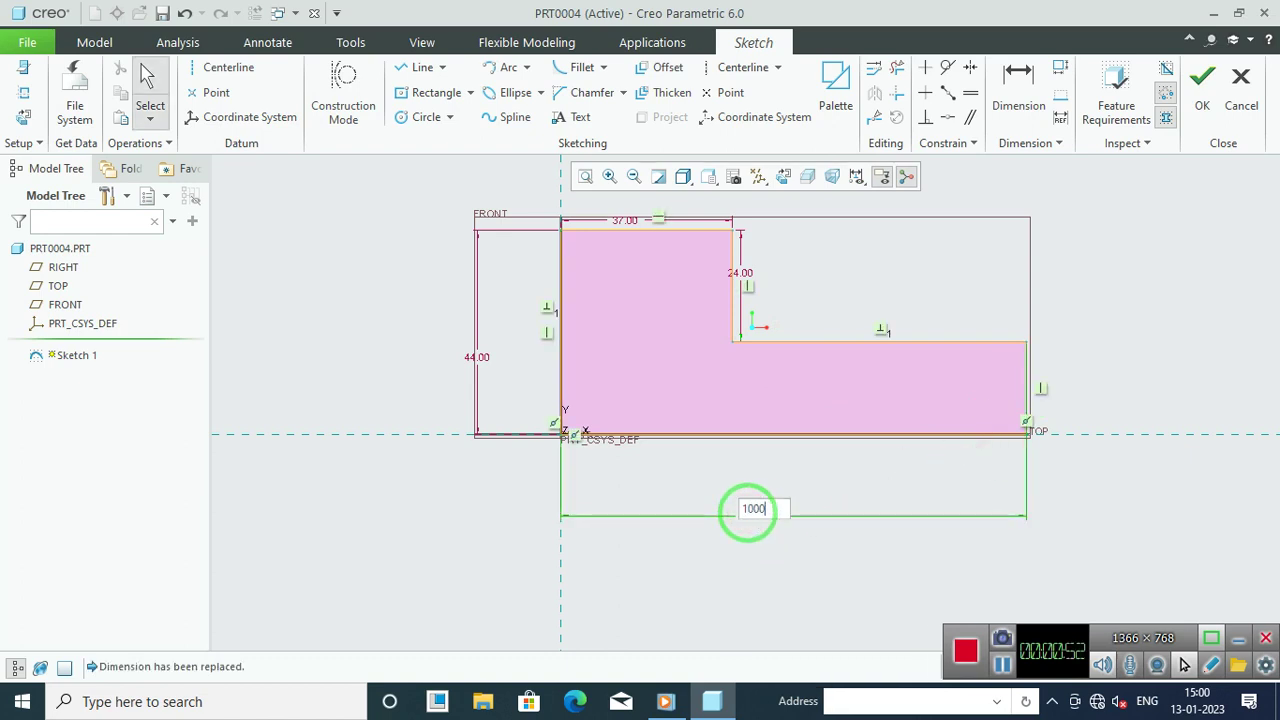
{"action": "key", "text": "Return"}
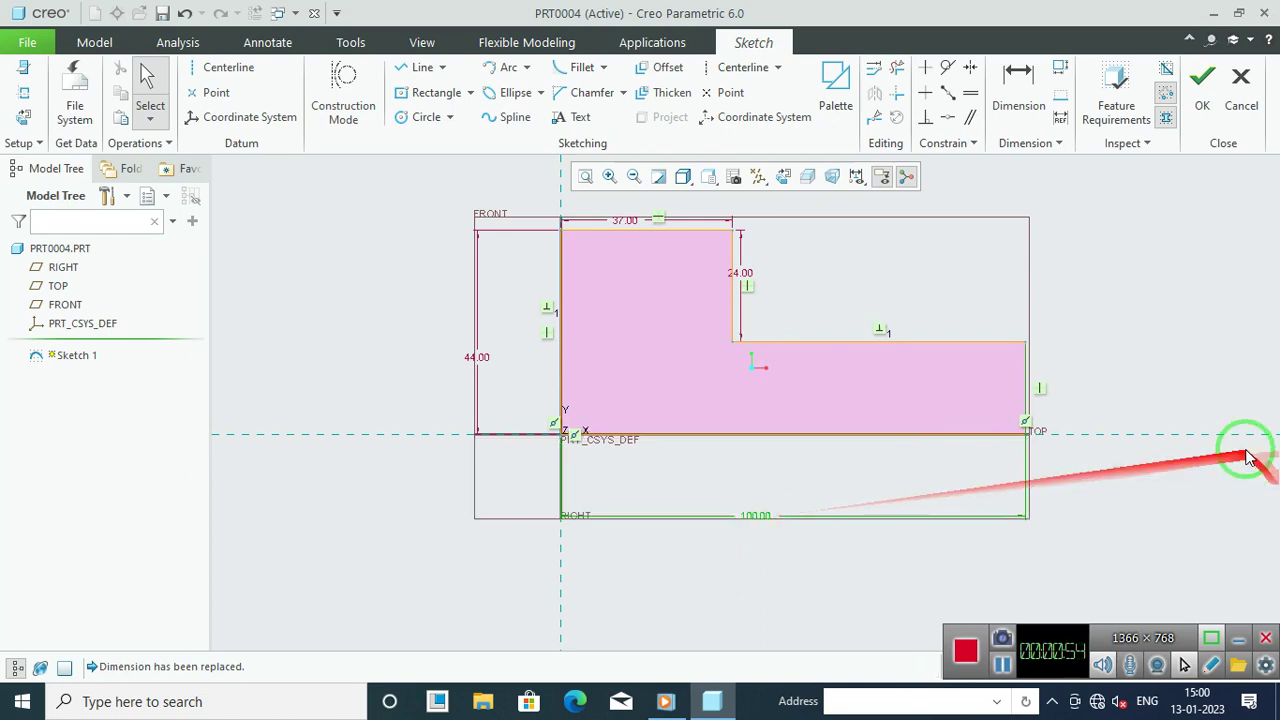
{"action": "scroll", "coordinate": [1040, 325], "scroll_direction": "down", "scroll_amount": 3}
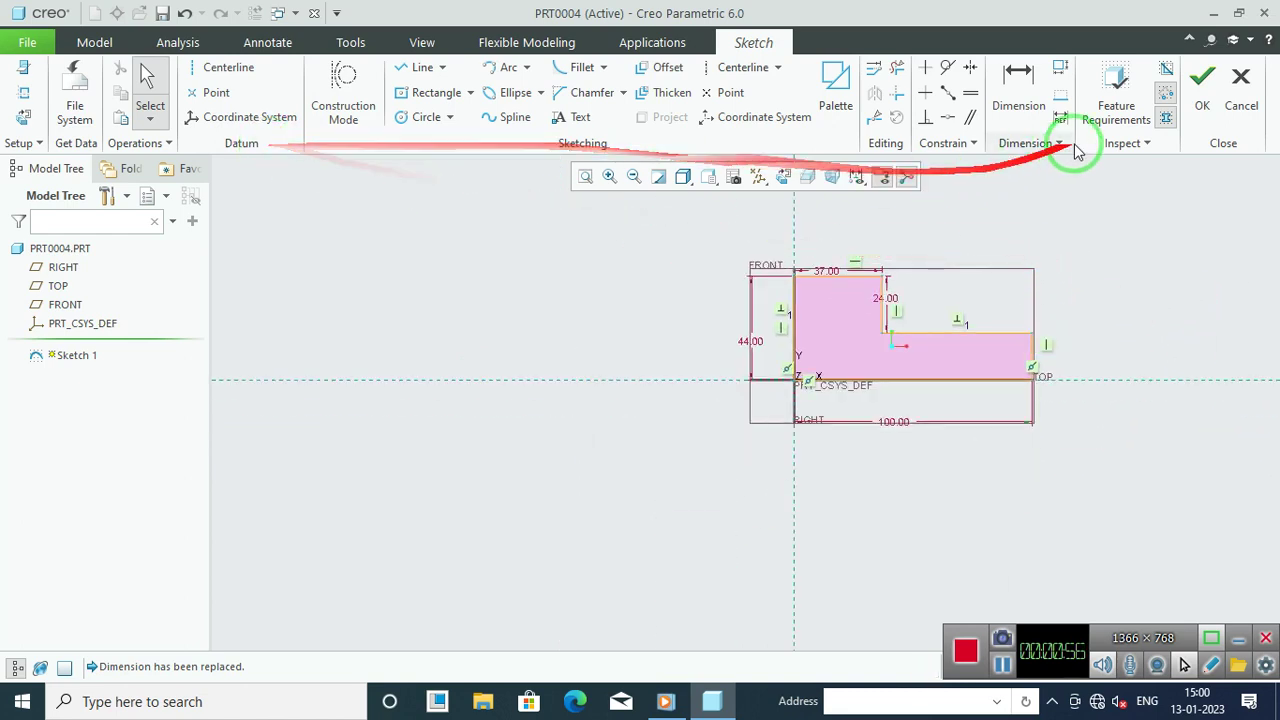
{"action": "left_click", "coordinate": [1202, 92]}
Step: Extrude the stepped profile symmetrically to a total depth of 62, with the model displayed as Shading With Edges
{"action": "mouse_move", "coordinate": [1089, 292]}
{"action": "middle_mouse_down"}
{"action": "mouse_move", "coordinate": [1057, 314]}
{"action": "mouse_move", "coordinate": [1134, 283]}
{"action": "middle_mouse_up"}
{"action": "left_click", "coordinate": [503, 78]}
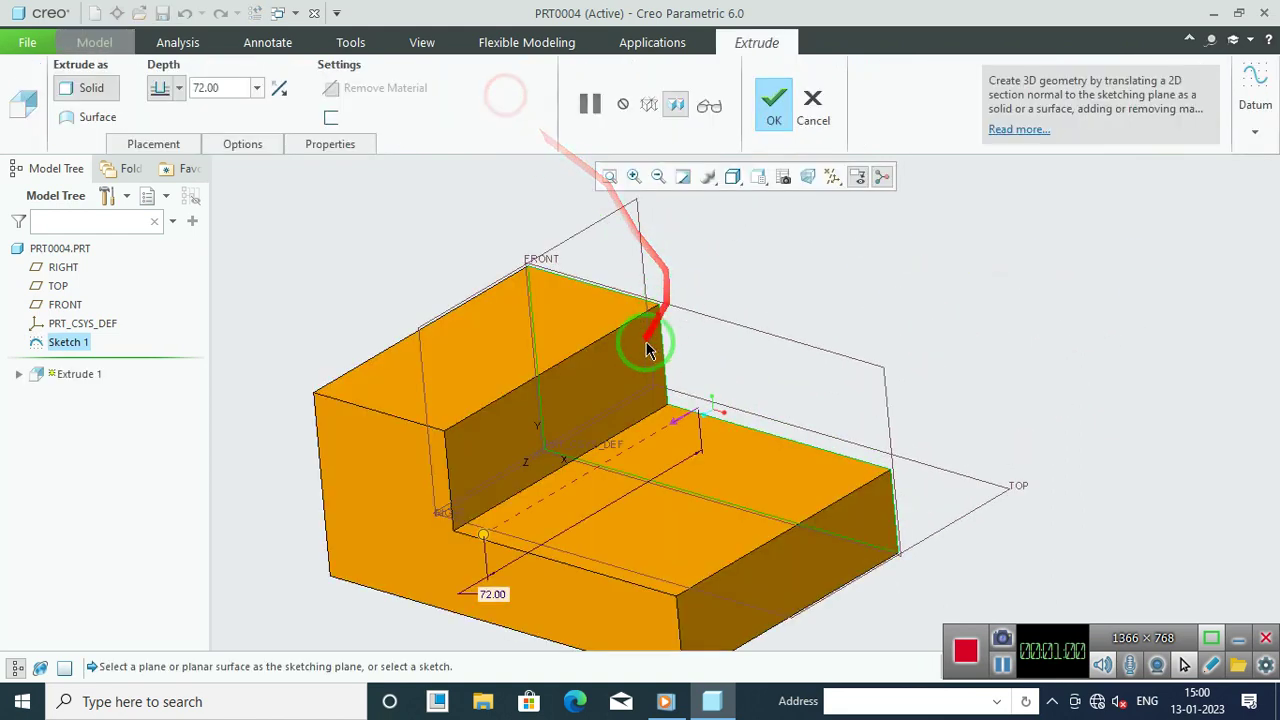
{"action": "left_click", "coordinate": [707, 180]}
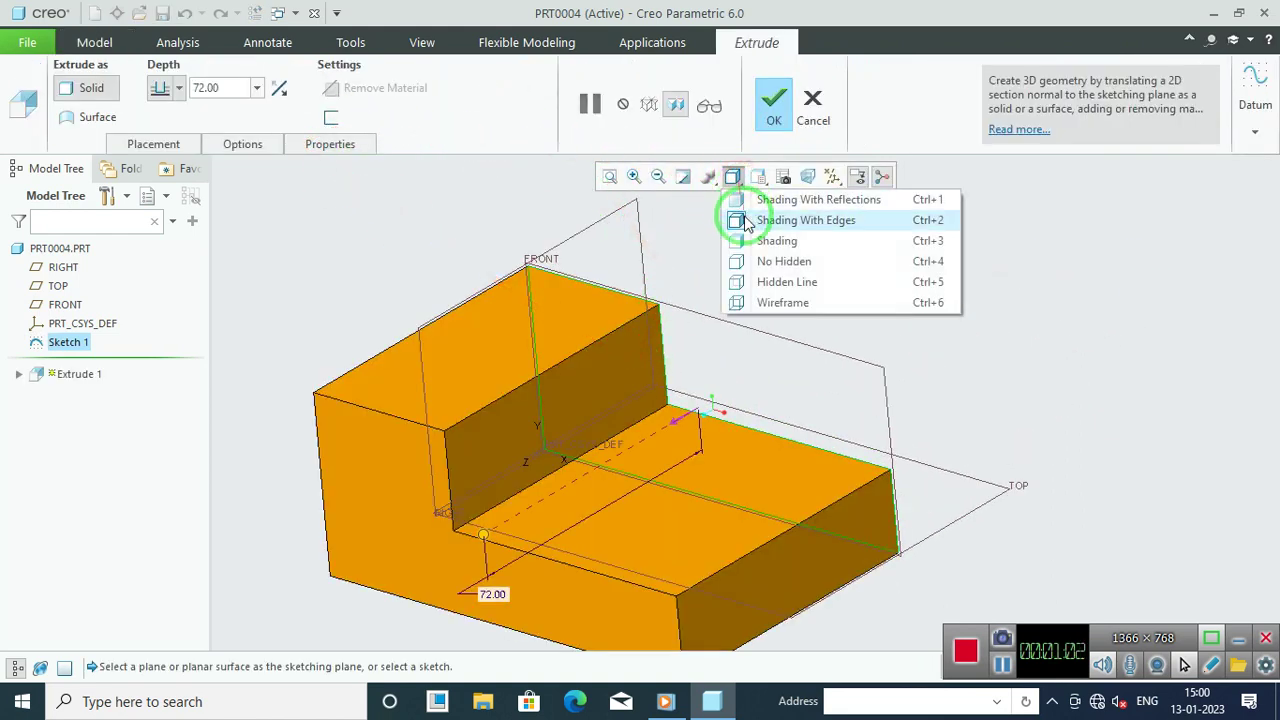
{"action": "left_click", "coordinate": [728, 214]}
{"action": "left_click", "coordinate": [220, 87]}
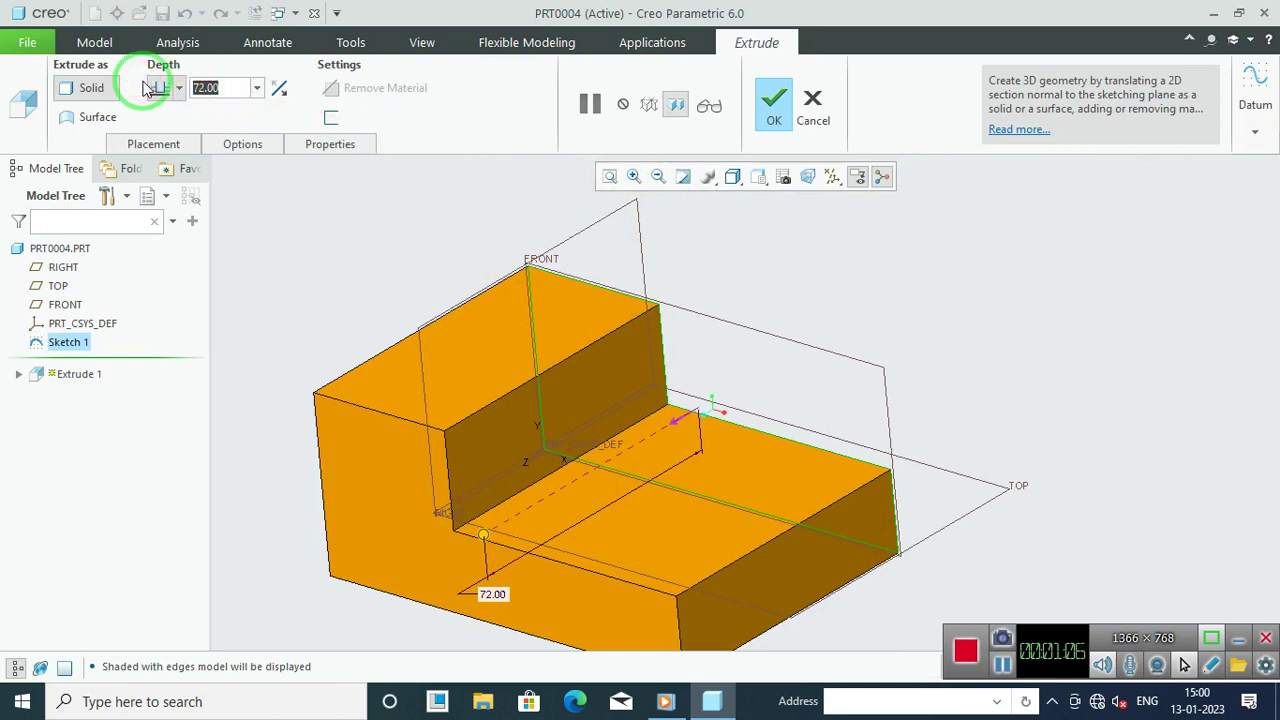
{"action": "type", "text": "62"}
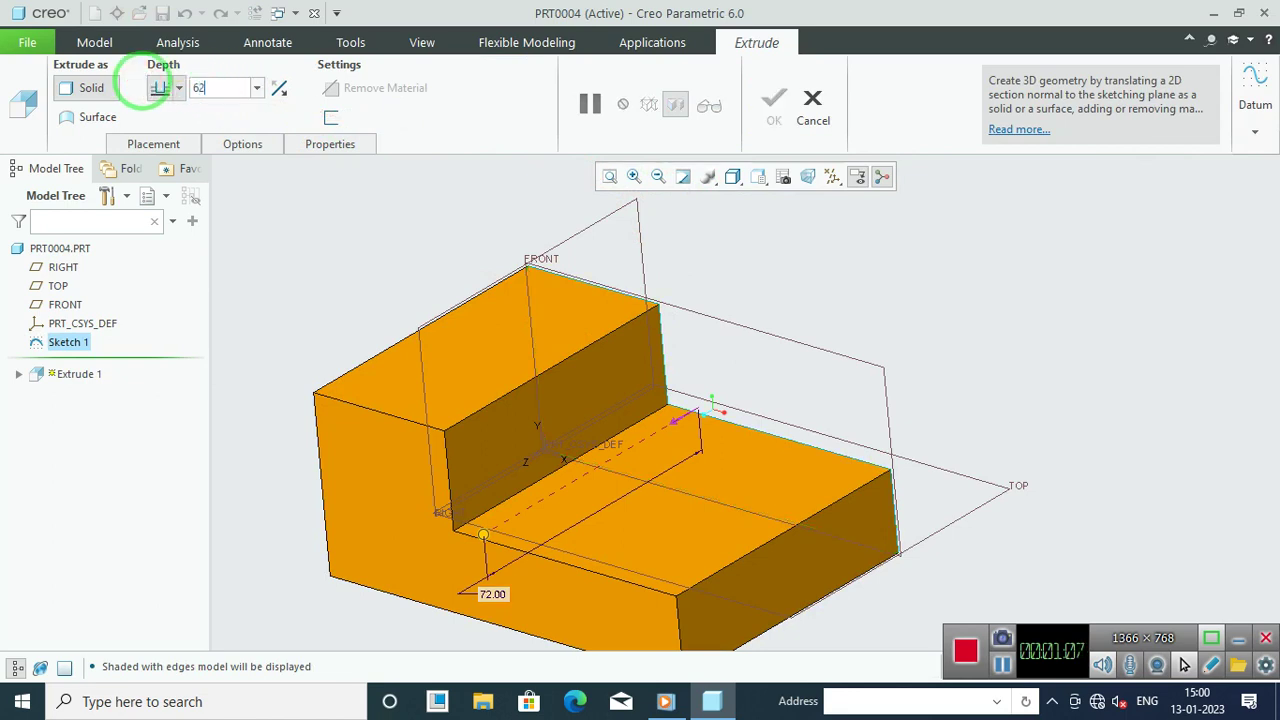
{"action": "left_click", "coordinate": [172, 90]}
{"action": "left_click", "coordinate": [166, 143]}
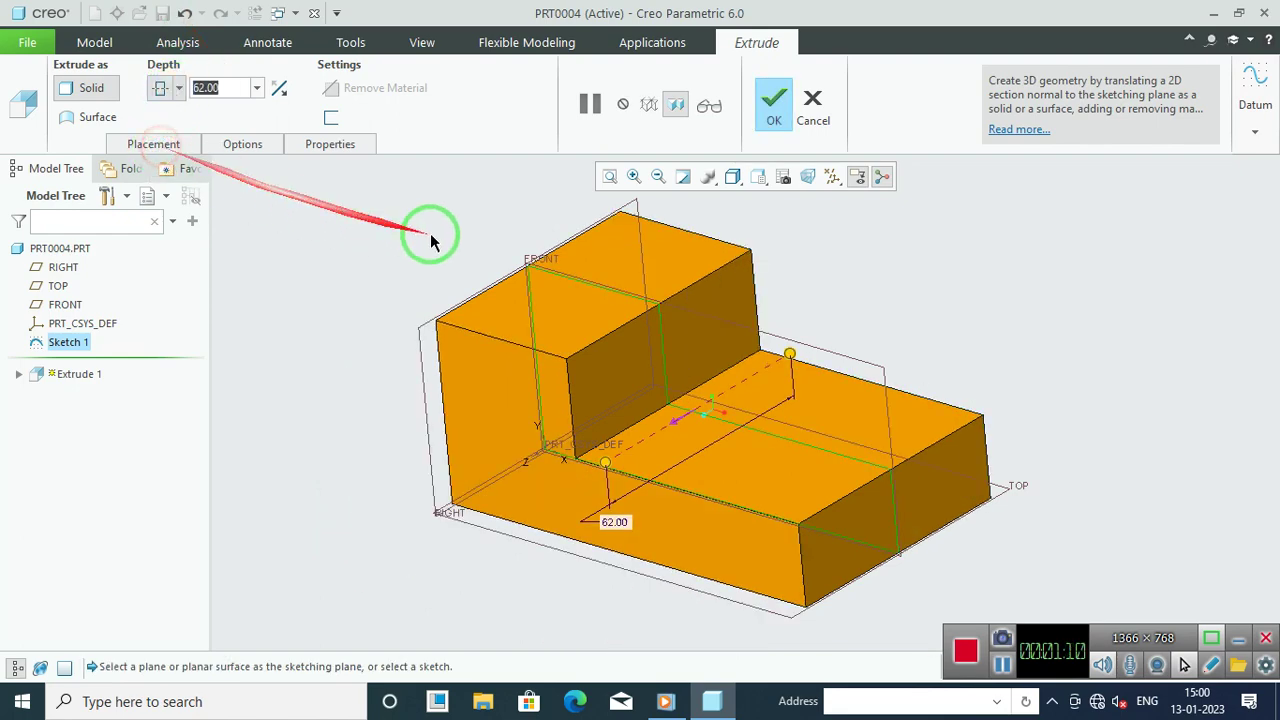
{"action": "left_click", "coordinate": [775, 105]}
Step: Start a sketch on the vertical end face of the block's lower step, viewed square to the sketch plane
{"action": "middle_click_drag", "start_coordinate": [1000, 286], "coordinate": [425, 113]}
{"action": "left_click", "coordinate": [455, 100]}
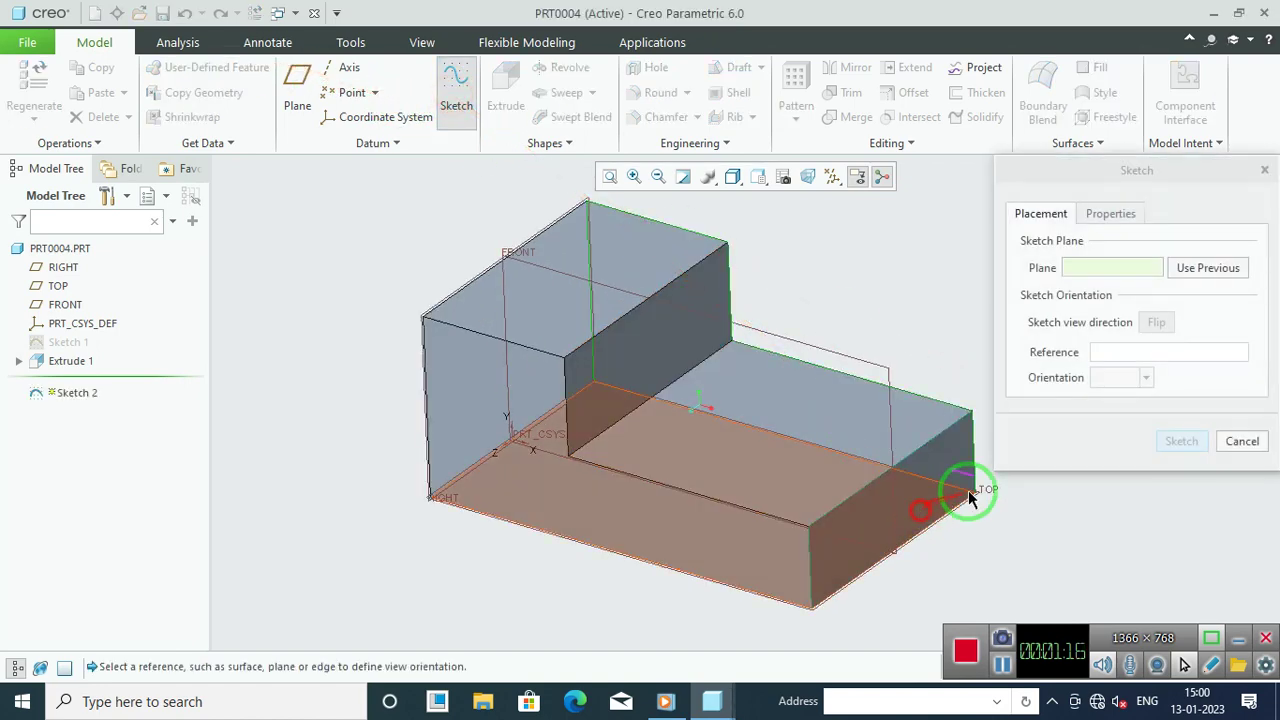
{"action": "left_click", "coordinate": [960, 490]}
{"action": "left_click", "coordinate": [1183, 450]}
{"action": "left_click", "coordinate": [785, 176]}
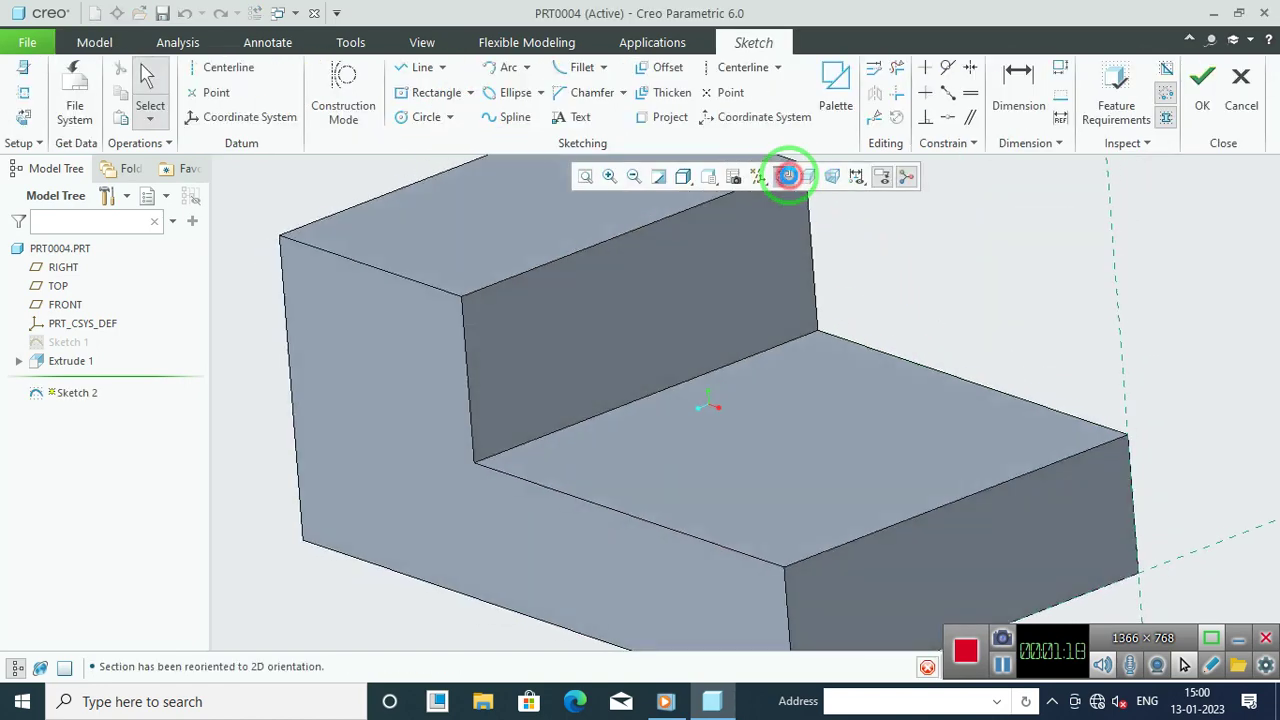
Step: Sketch a center rectangle about 40 wide and 9.8 high, centered on the midpoint of the end face's bottom edge
{"action": "scroll", "coordinate": [771, 468], "scroll_direction": "down", "scroll_amount": 3}
{"action": "scroll", "coordinate": [740, 545], "scroll_direction": "up", "scroll_amount": 2}
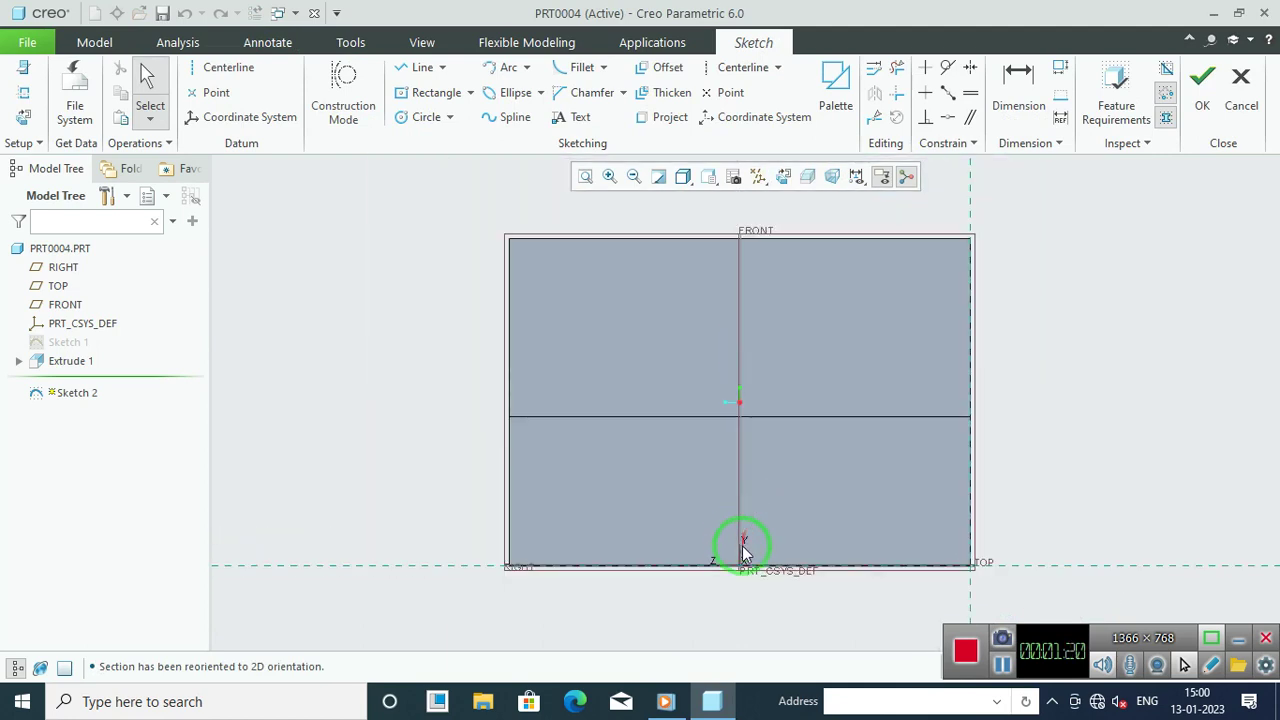
{"action": "scroll", "coordinate": [748, 596], "scroll_direction": "down", "scroll_amount": 2}
{"action": "left_click", "coordinate": [430, 92]}
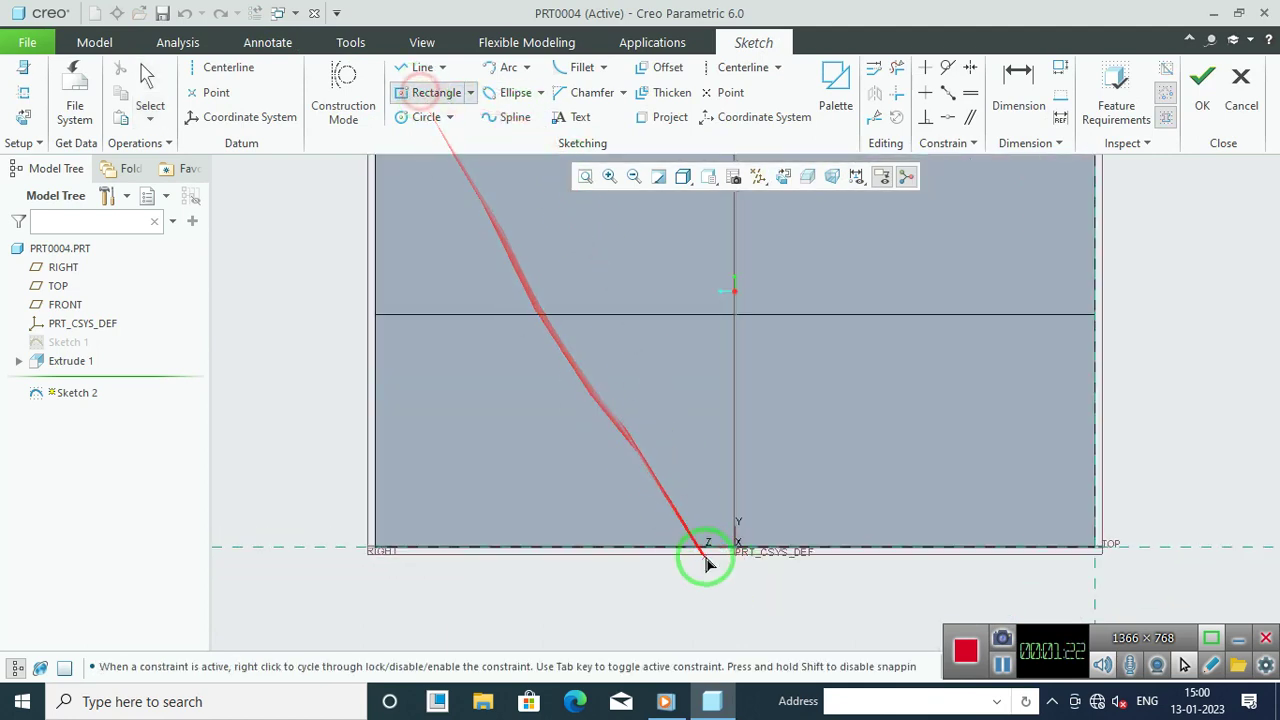
{"action": "left_click", "coordinate": [735, 548]}
{"action": "left_click", "coordinate": [965, 603]}
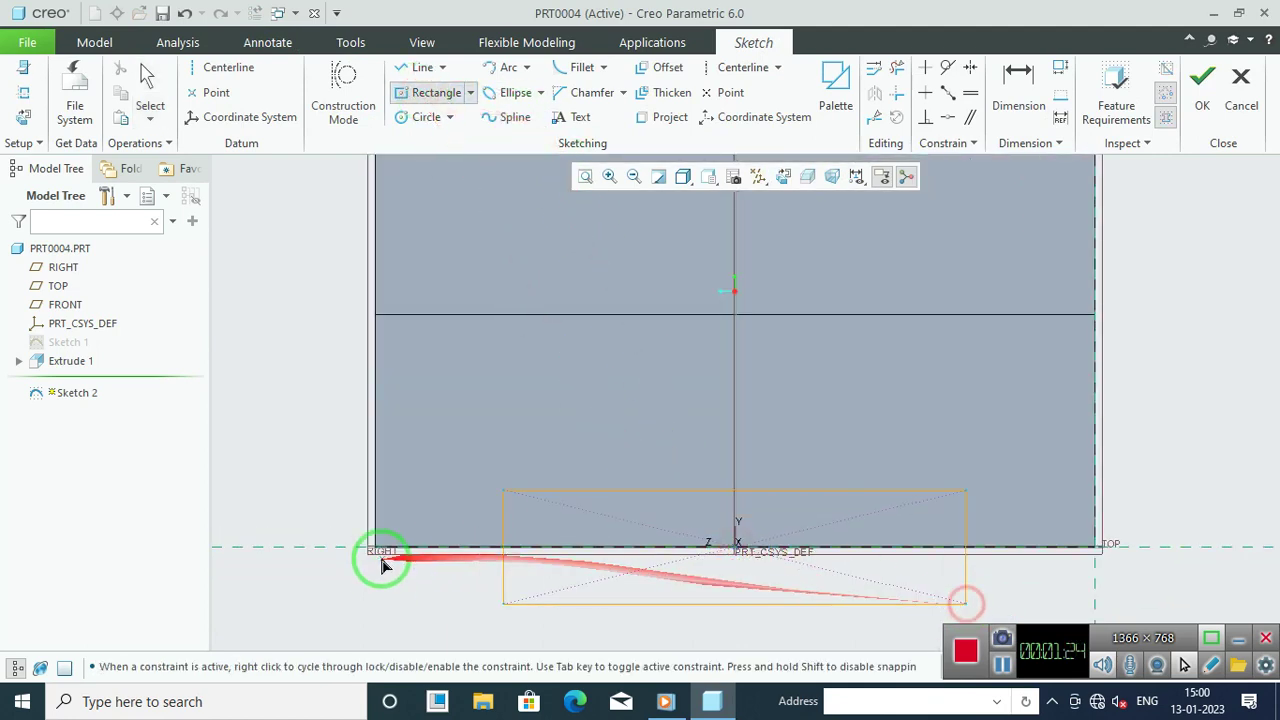
{"action": "middle_click", "coordinate": [403, 612]}
{"action": "scroll", "coordinate": [580, 592], "scroll_direction": "up", "scroll_amount": 1}
{"action": "scroll", "coordinate": [658, 613], "scroll_direction": "down", "scroll_amount": 2}
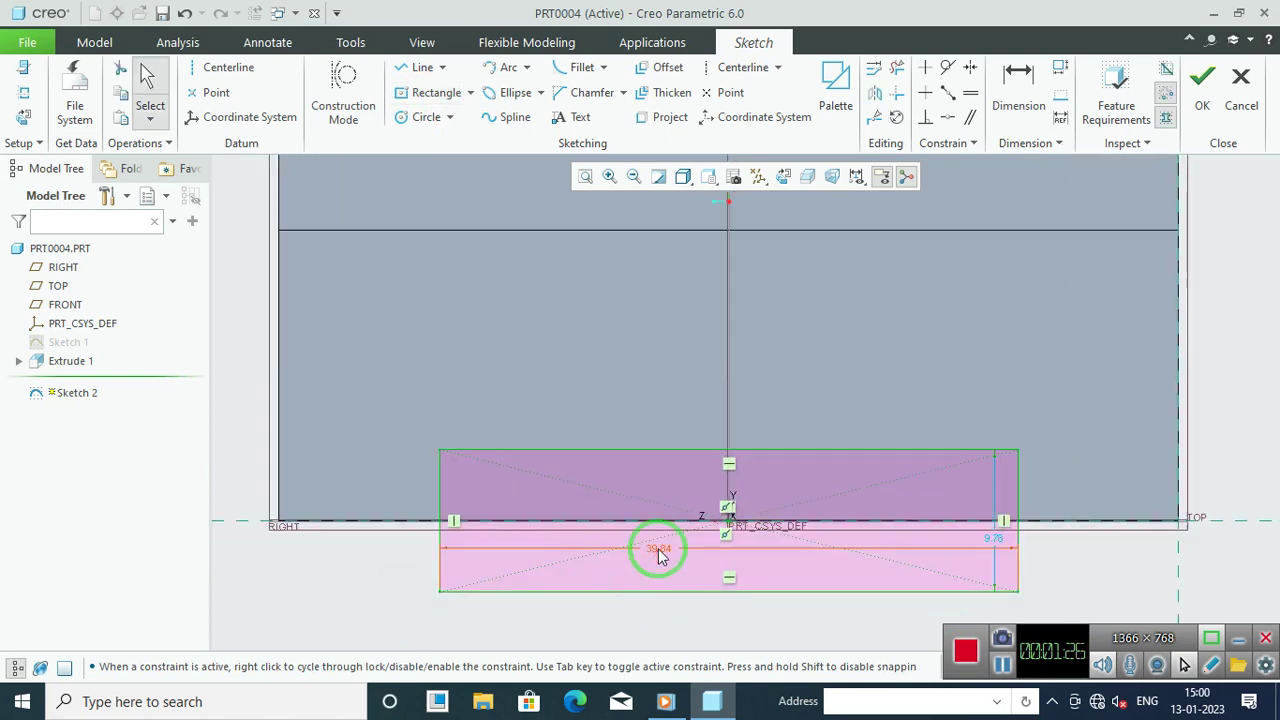
Step: Set the rectangle's width to 50 and height to 12, and finish the sketch
{"action": "double_click", "coordinate": [658, 550]}
{"action": "type", "text": "50"}
{"action": "key", "text": "Return"}
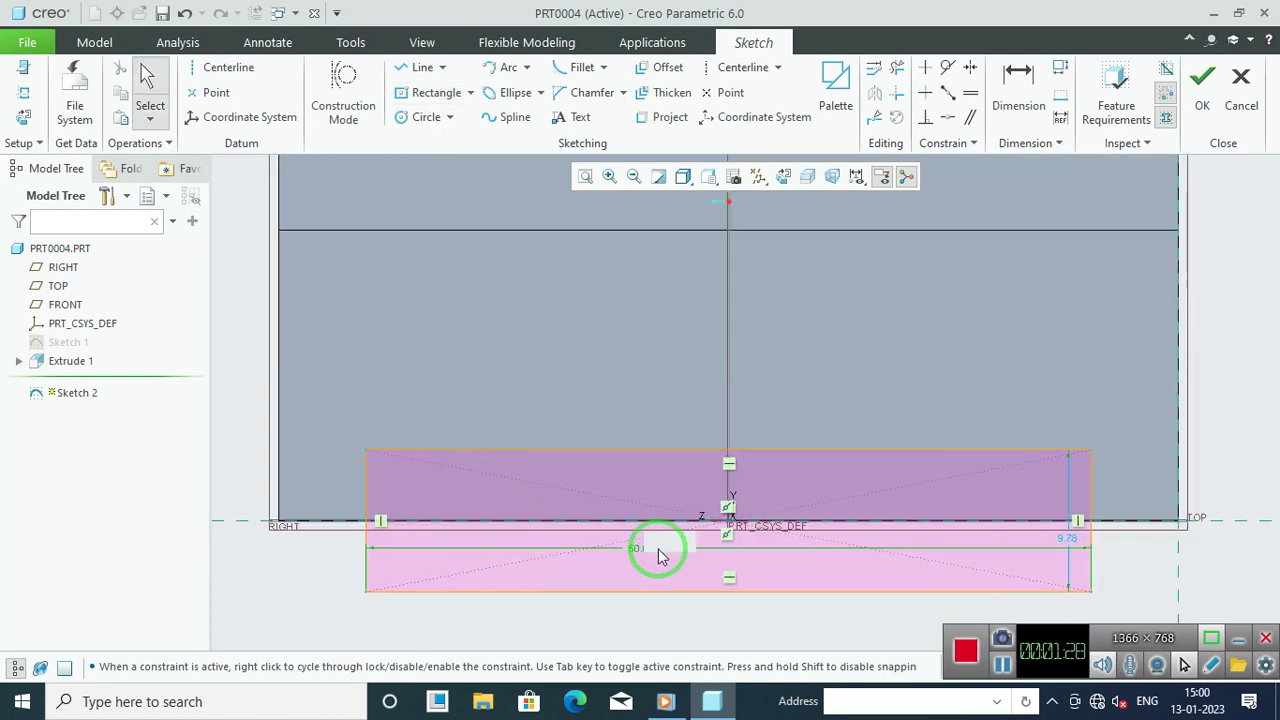
{"action": "left_click", "coordinate": [1067, 548]}
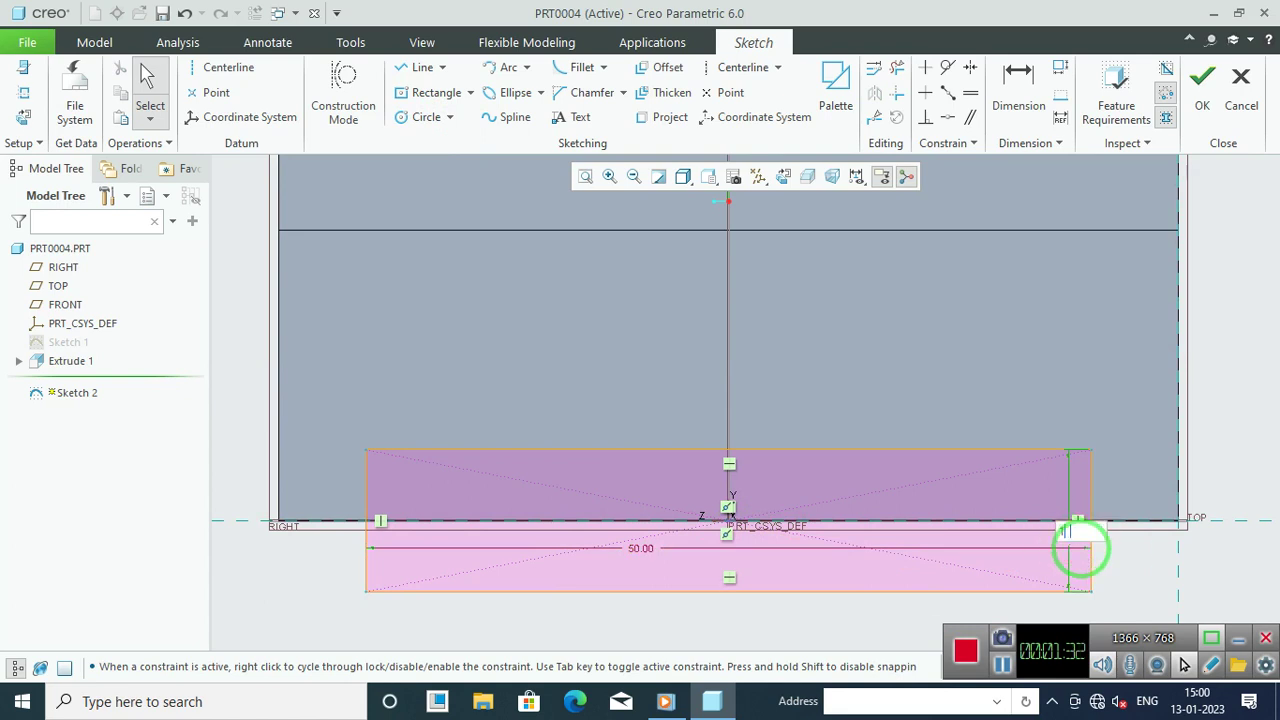
{"action": "type", "text": "12"}
{"action": "key", "text": "Return"}
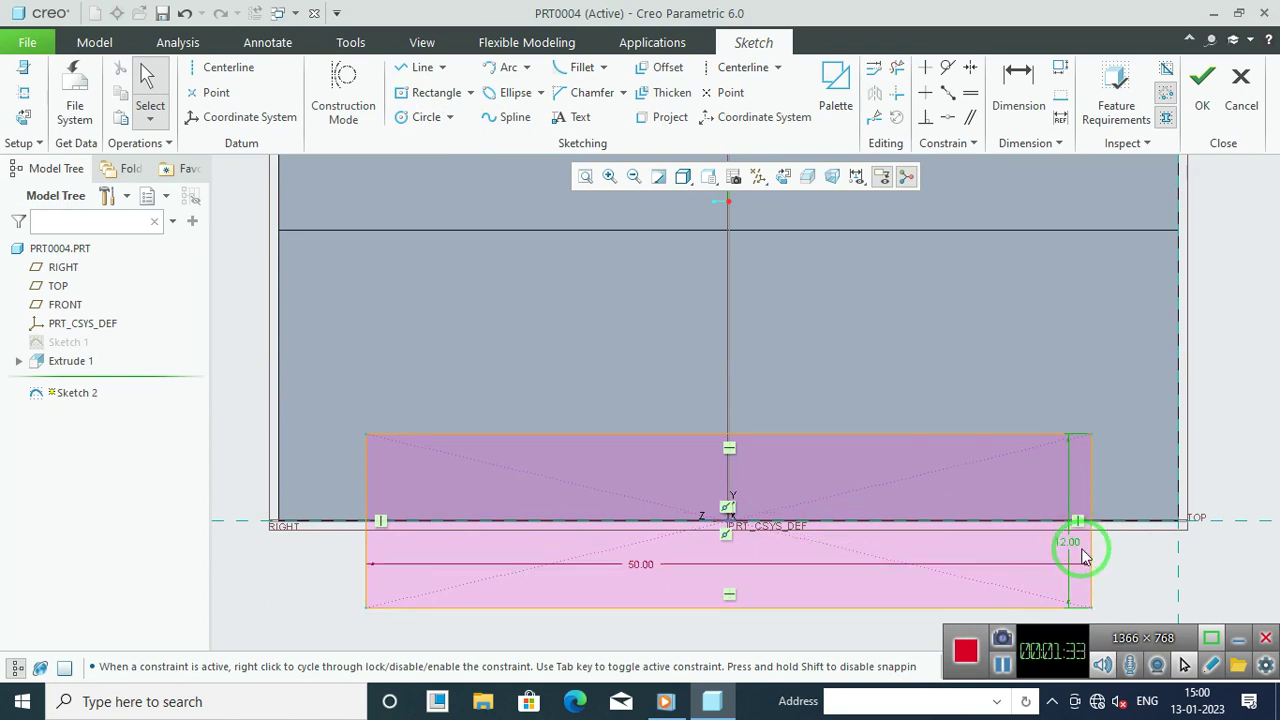
{"action": "left_click", "coordinate": [1202, 84]}
Step: Cut the channel along the block's underside by extruding the rectangle sketch with material removal to a depth of 233.80
{"action": "scroll", "coordinate": [1020, 351], "scroll_direction": "down", "scroll_amount": 3}
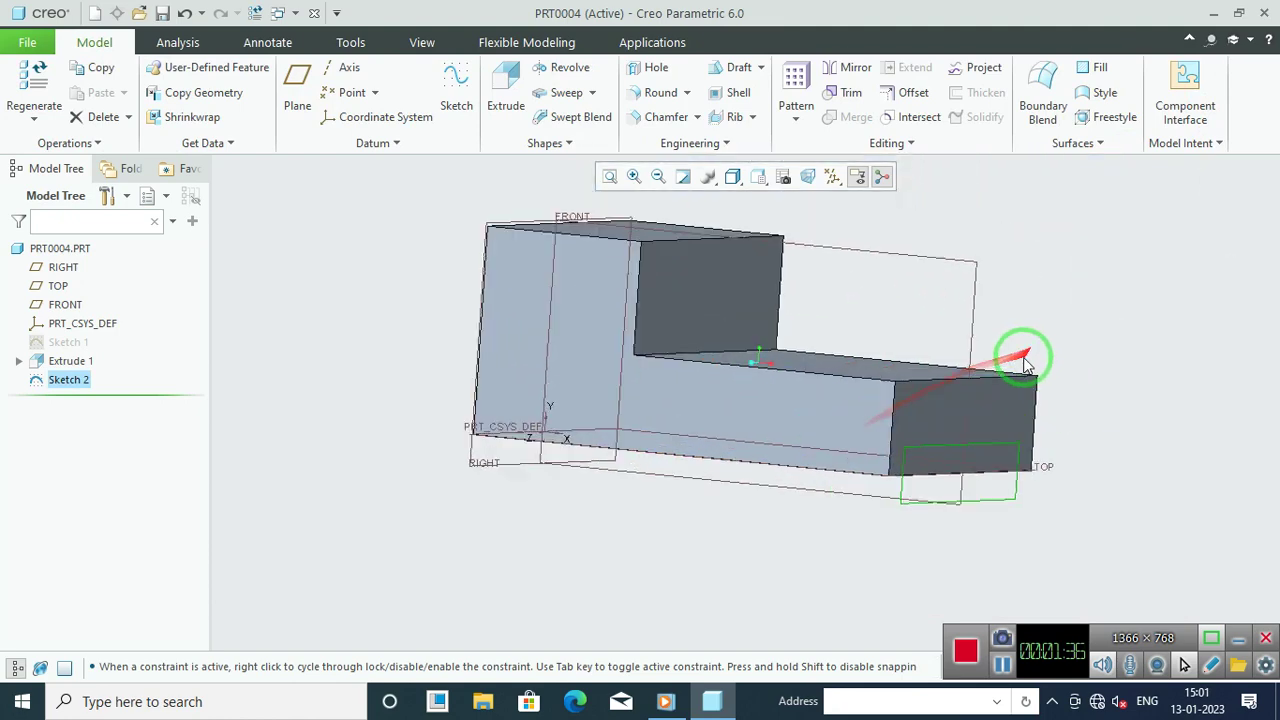
{"action": "left_click", "coordinate": [505, 105]}
{"action": "left_click_drag", "start_coordinate": [1118, 511], "coordinate": [337, 108]}
{"action": "left_click", "coordinate": [337, 108]}
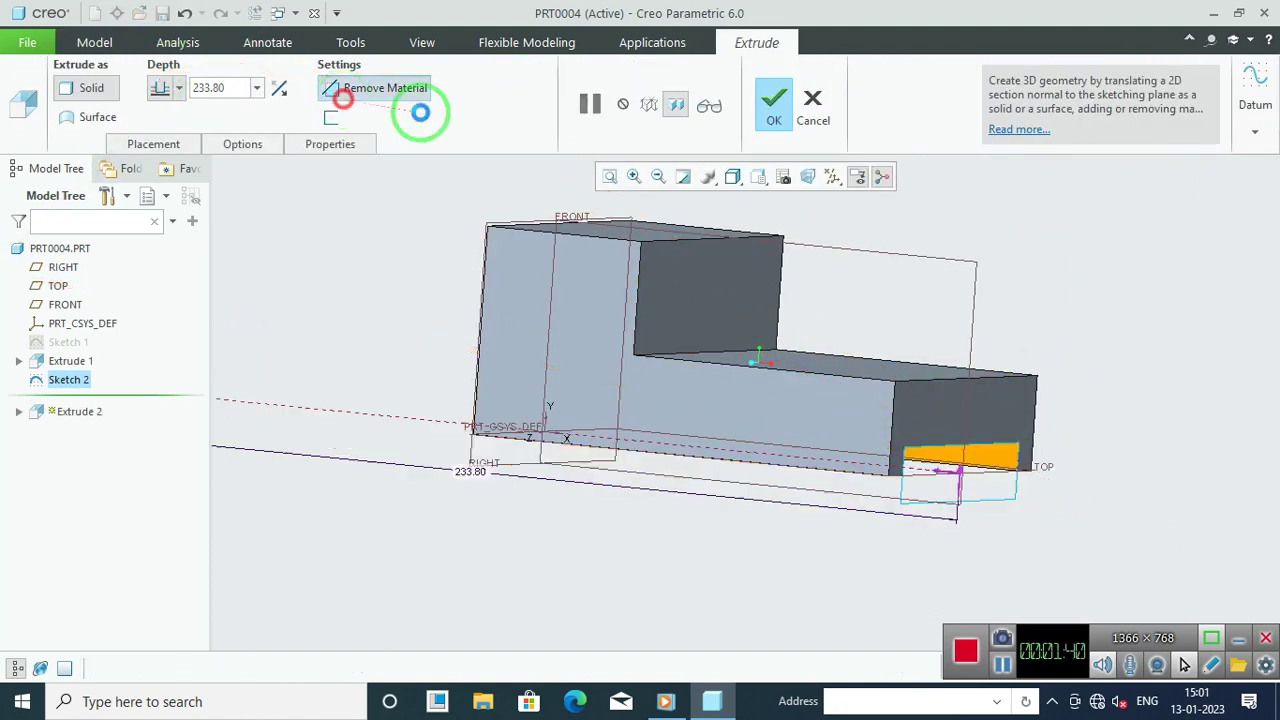
{"action": "middle_click_drag", "start_coordinate": [750, 211], "coordinate": [845, 311]}
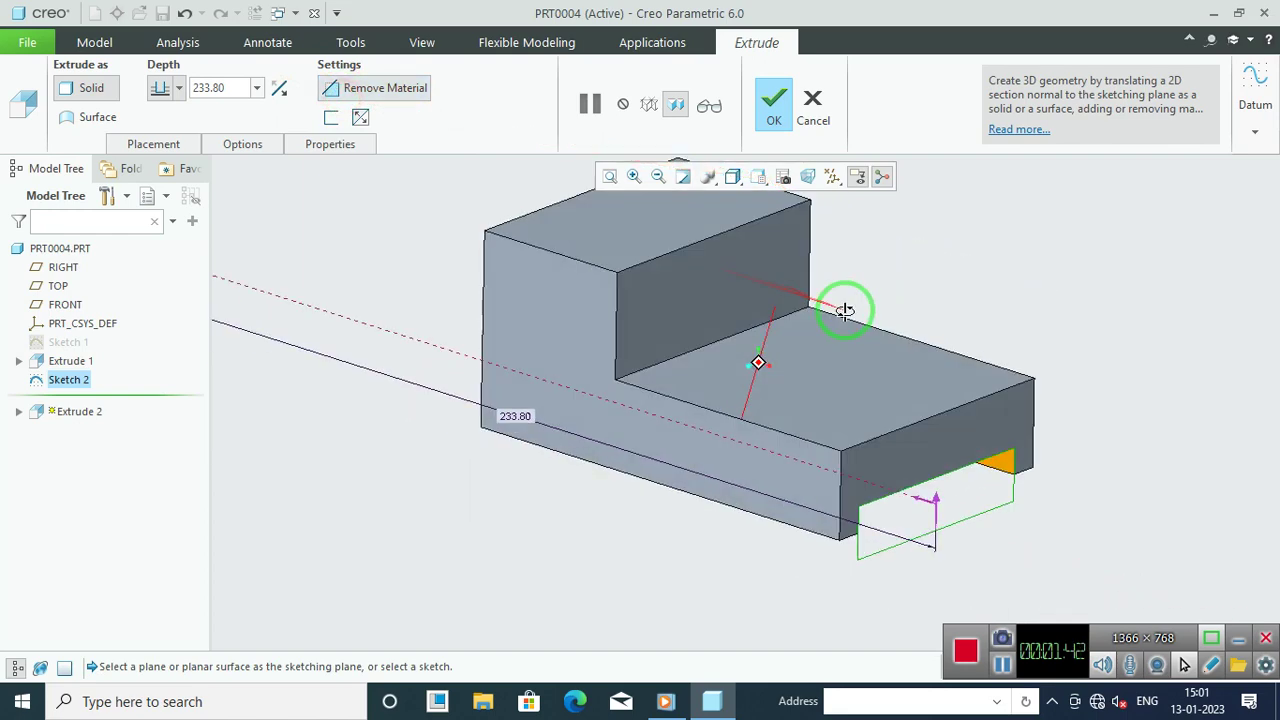
{"action": "left_click", "coordinate": [771, 98]}
{"action": "left_click", "coordinate": [1009, 280]}
{"action": "scroll", "coordinate": [757, 403], "scroll_direction": "up", "scroll_amount": 4}
{"action": "scroll", "coordinate": [688, 318], "scroll_direction": "down", "scroll_amount": 4}
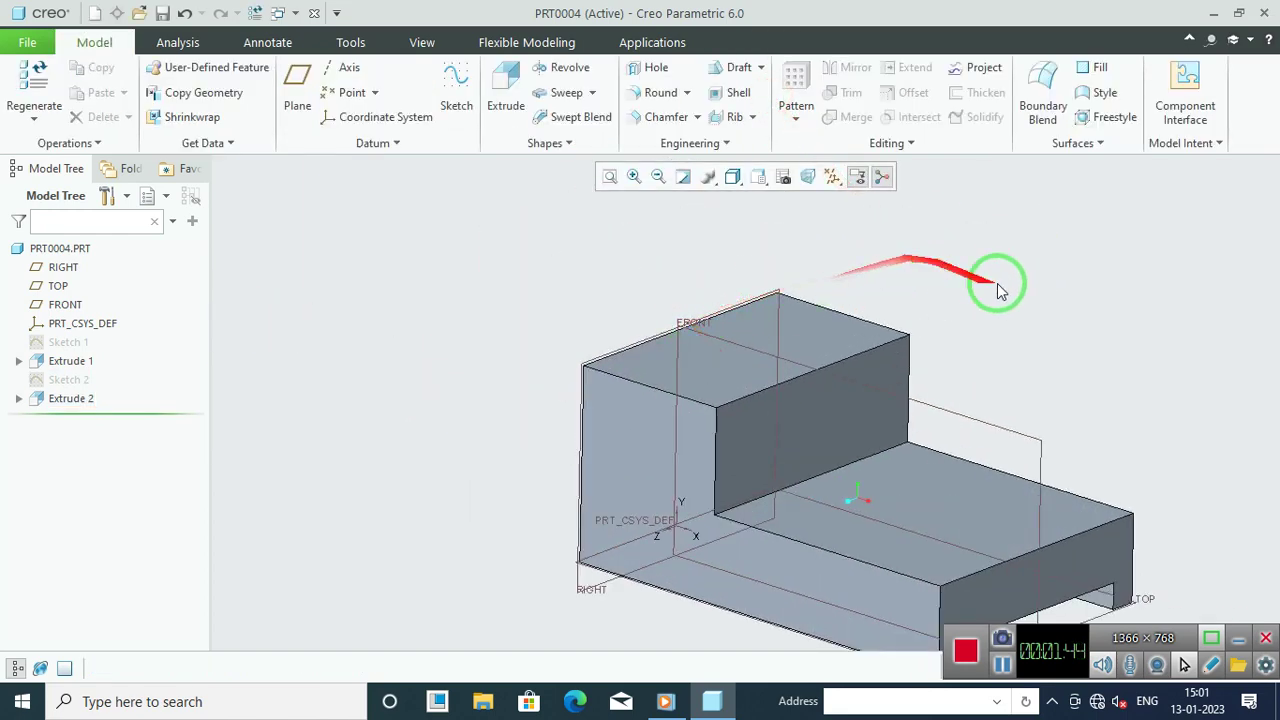
{"action": "scroll", "coordinate": [1171, 414], "scroll_direction": "up", "scroll_amount": 3}
{"action": "scroll", "coordinate": [1063, 320], "scroll_direction": "down", "scroll_amount": 2}
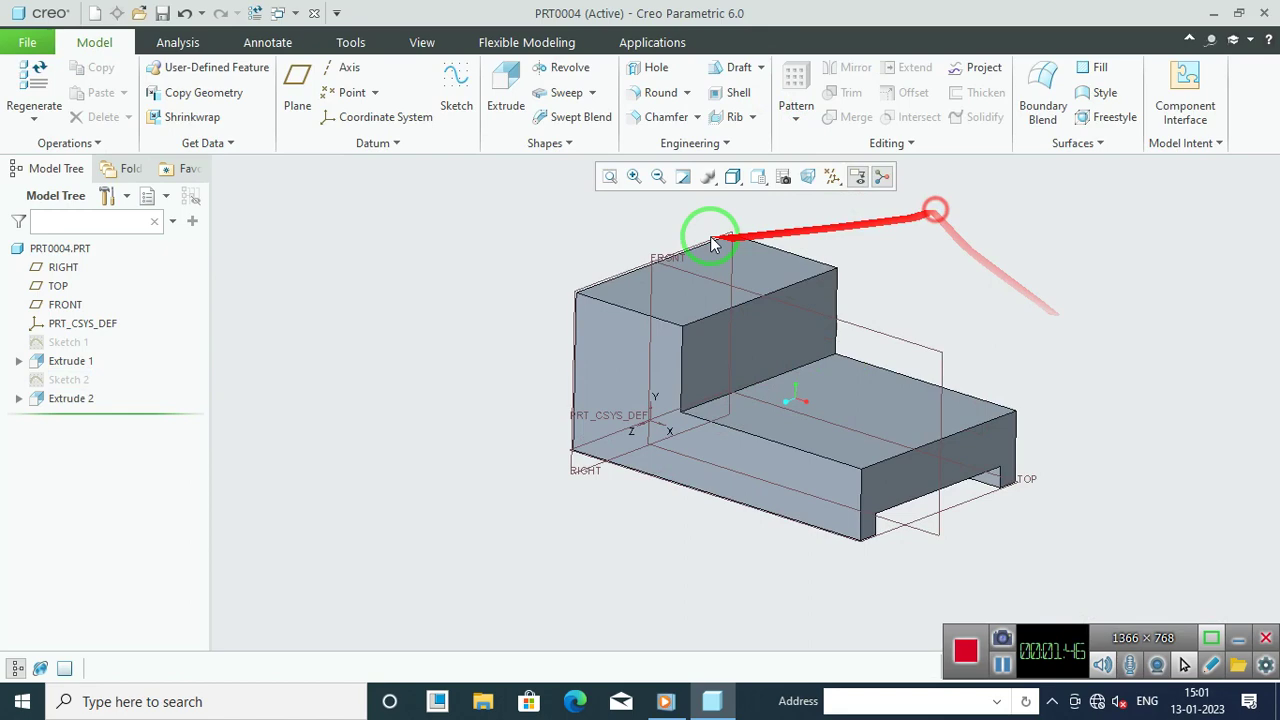
Step: Start a sketch on the top face of the block's upper step, viewed square to the sketch plane
{"action": "left_click", "coordinate": [456, 85]}
{"action": "left_click", "coordinate": [788, 268]}
{"action": "left_click", "coordinate": [1181, 443]}
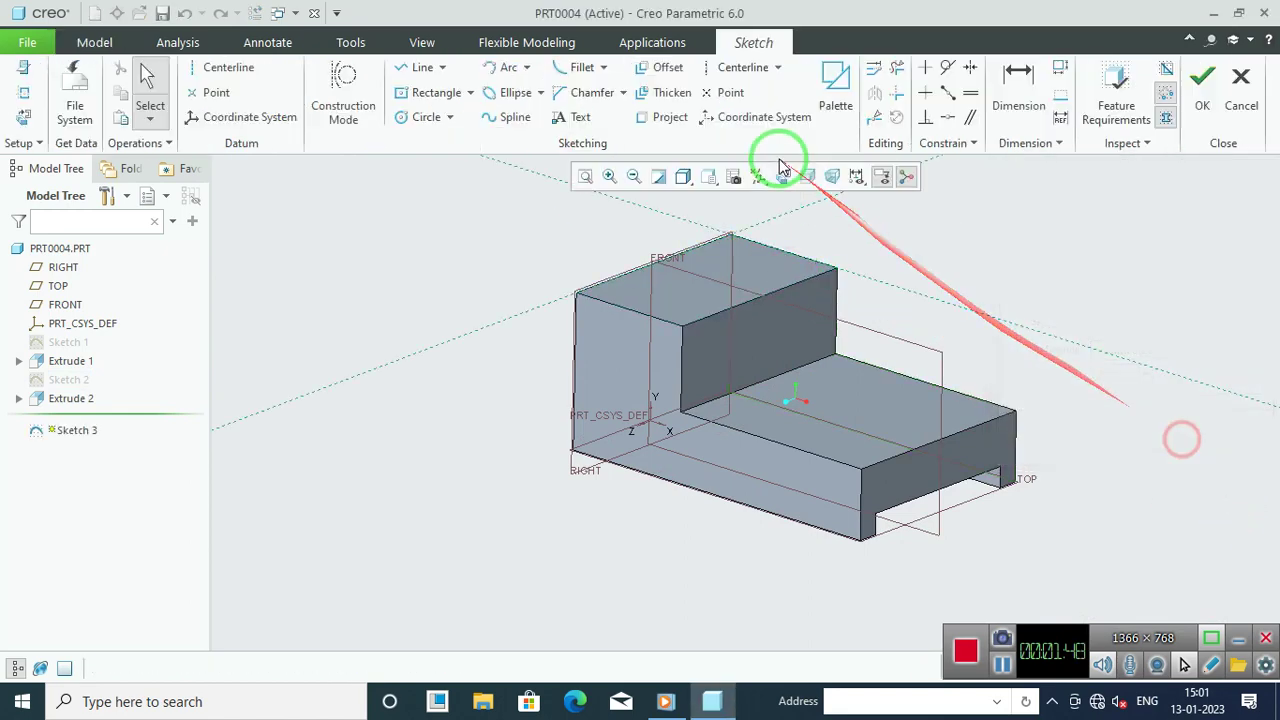
{"action": "left_click", "coordinate": [781, 176]}
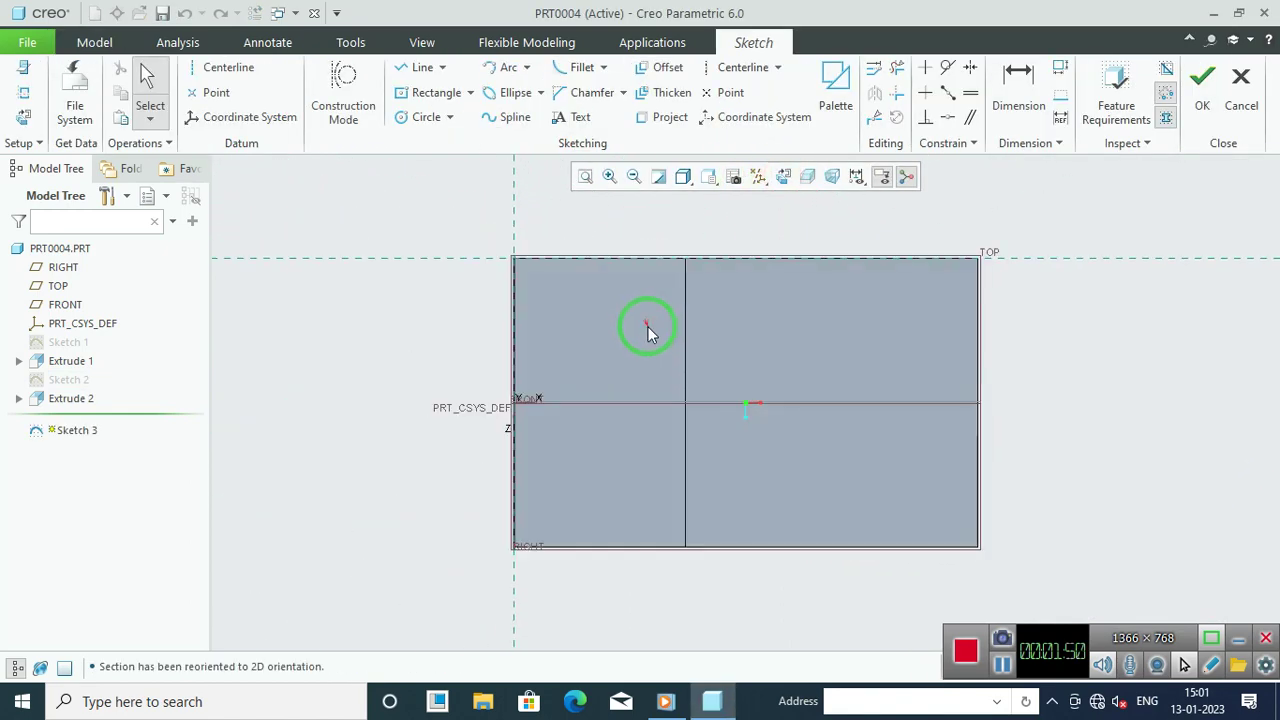
Step: Sketch a slanted line across the upper step from its outer edge to the step edge, ending about 8.5 from the side
{"action": "left_click", "coordinate": [410, 70]}
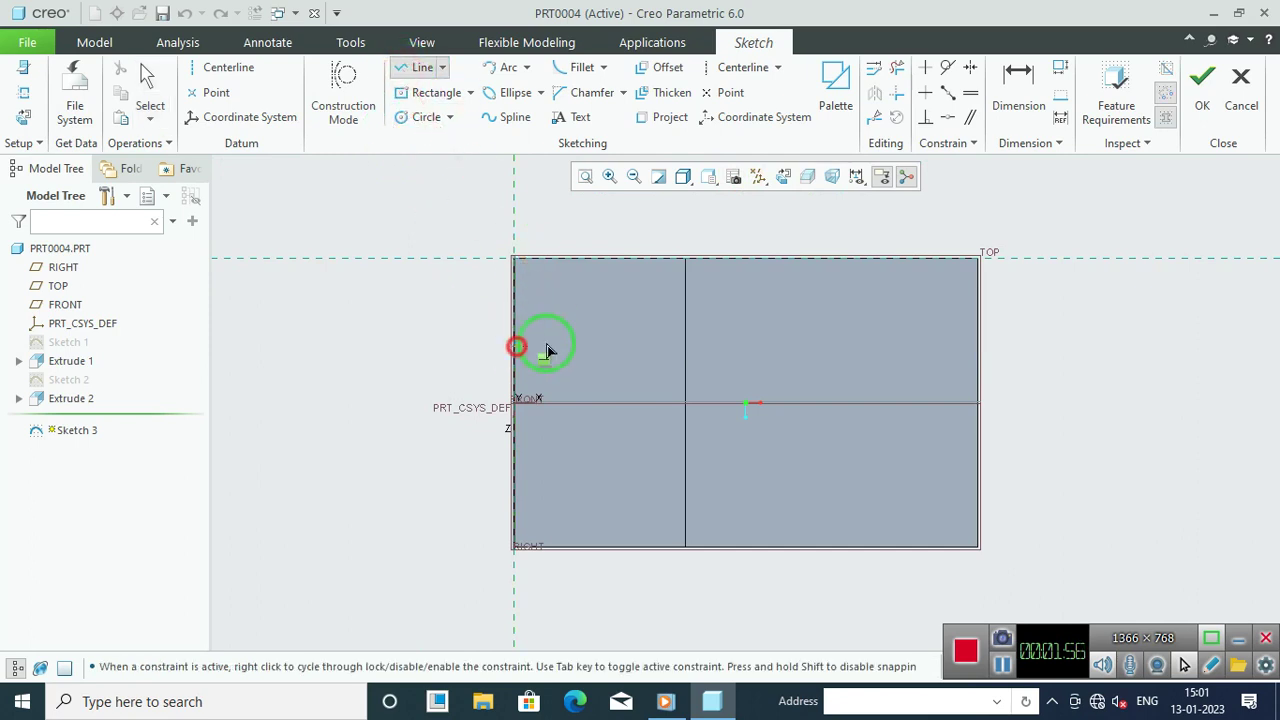
{"action": "left_click", "coordinate": [685, 300]}
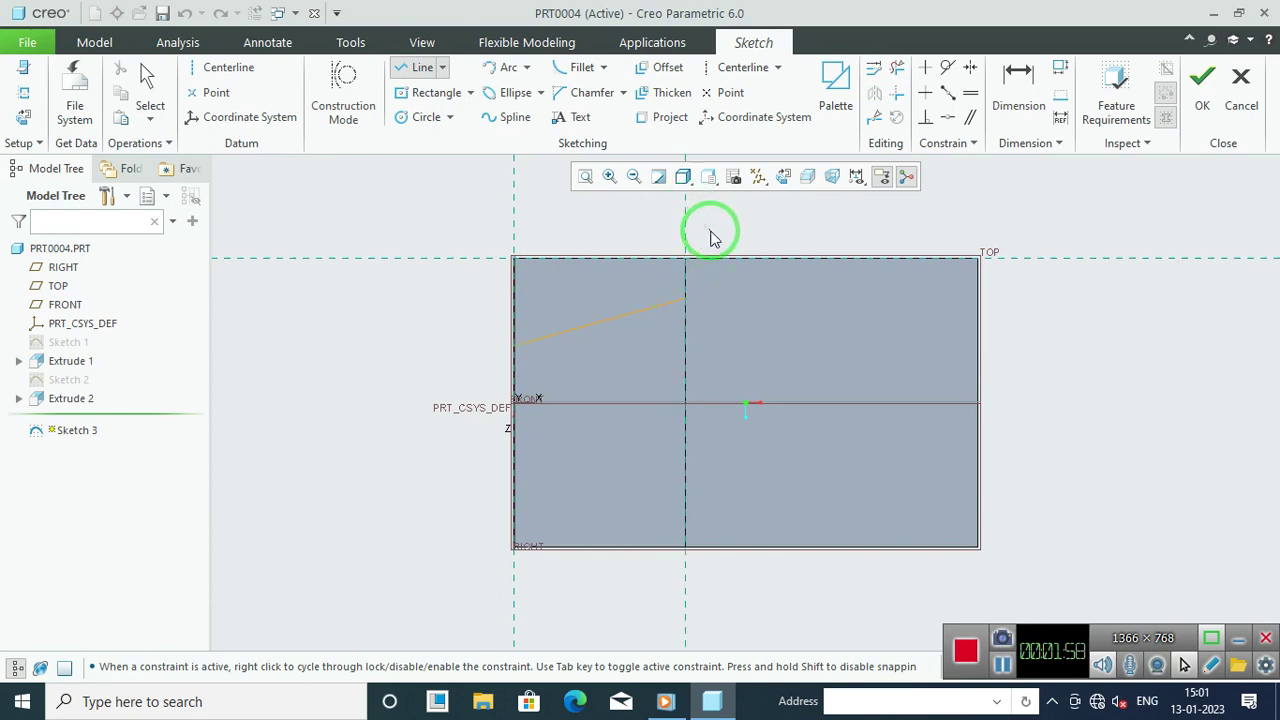
{"action": "middle_click", "coordinate": [712, 238]}
{"action": "scroll", "coordinate": [754, 231], "scroll_direction": "down", "scroll_amount": 2}
{"action": "scroll", "coordinate": [745, 282], "scroll_direction": "up", "scroll_amount": 2}
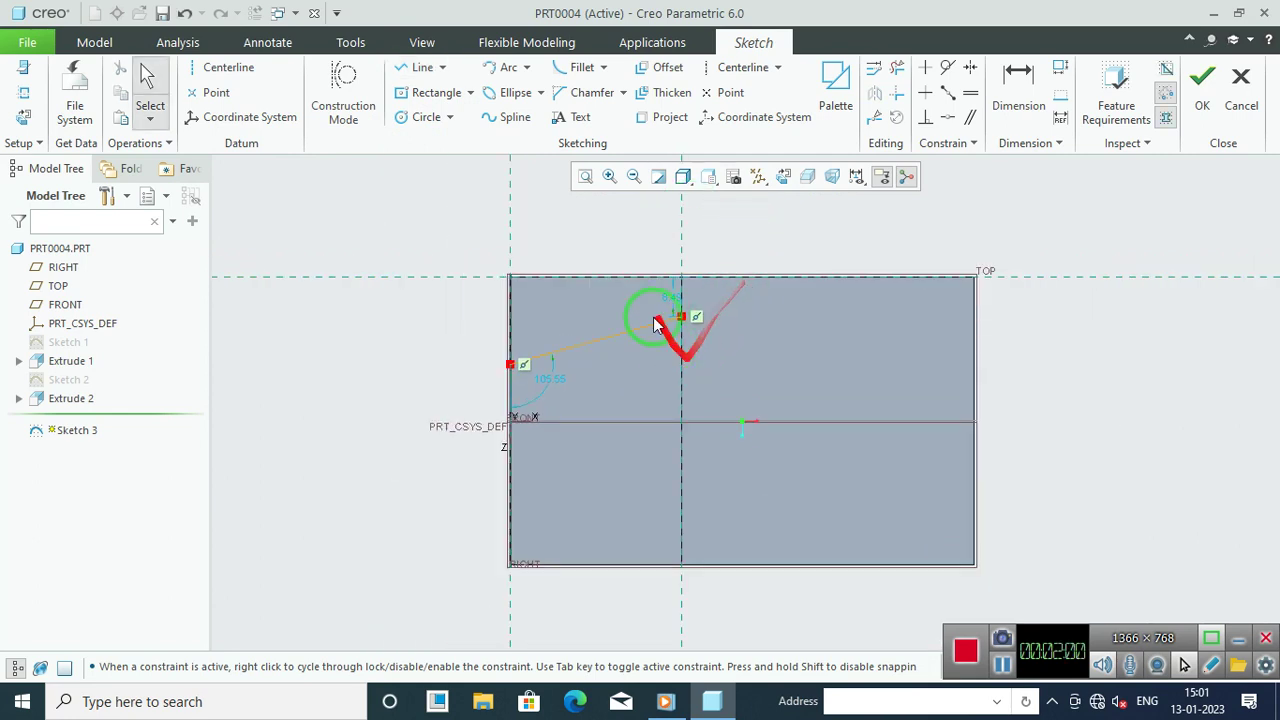
Step: Add a horizontal sketch centerline lengthwise through the middle of the block
{"action": "left_click", "coordinate": [742, 67]}
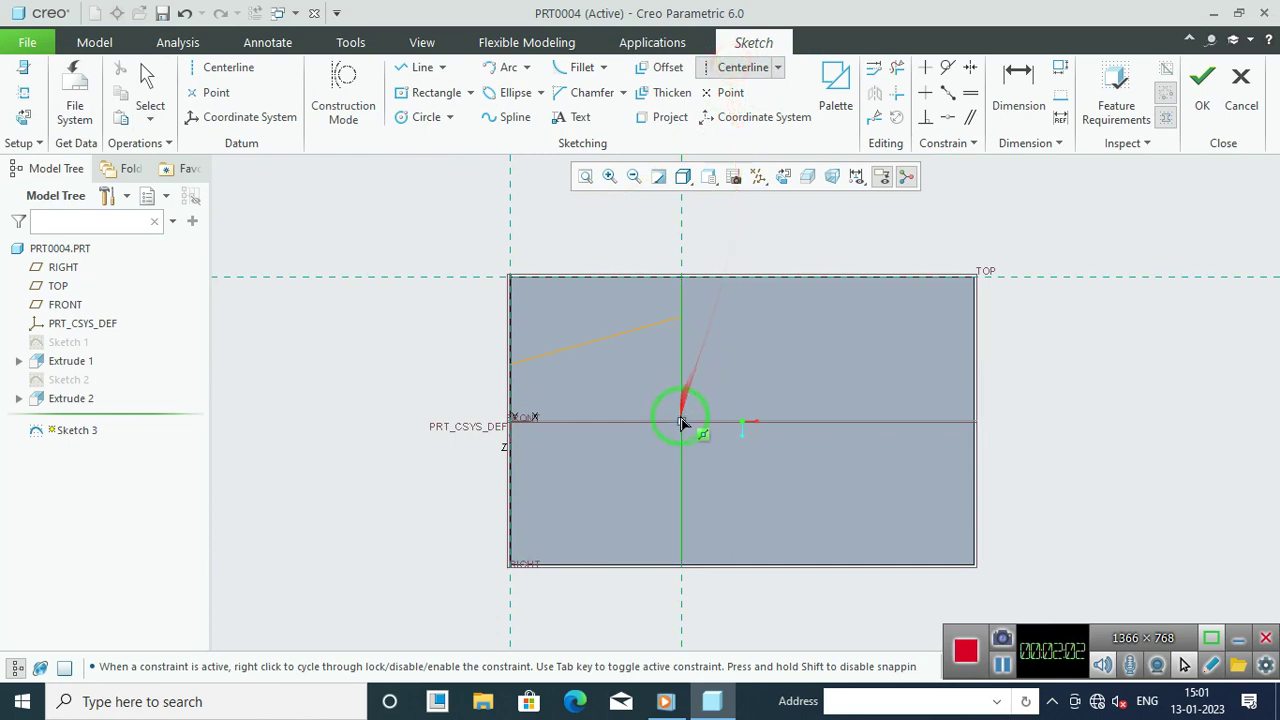
{"action": "left_click", "coordinate": [737, 421]}
{"action": "middle_click", "coordinate": [1071, 217]}
{"action": "left_click", "coordinate": [1062, 217]}
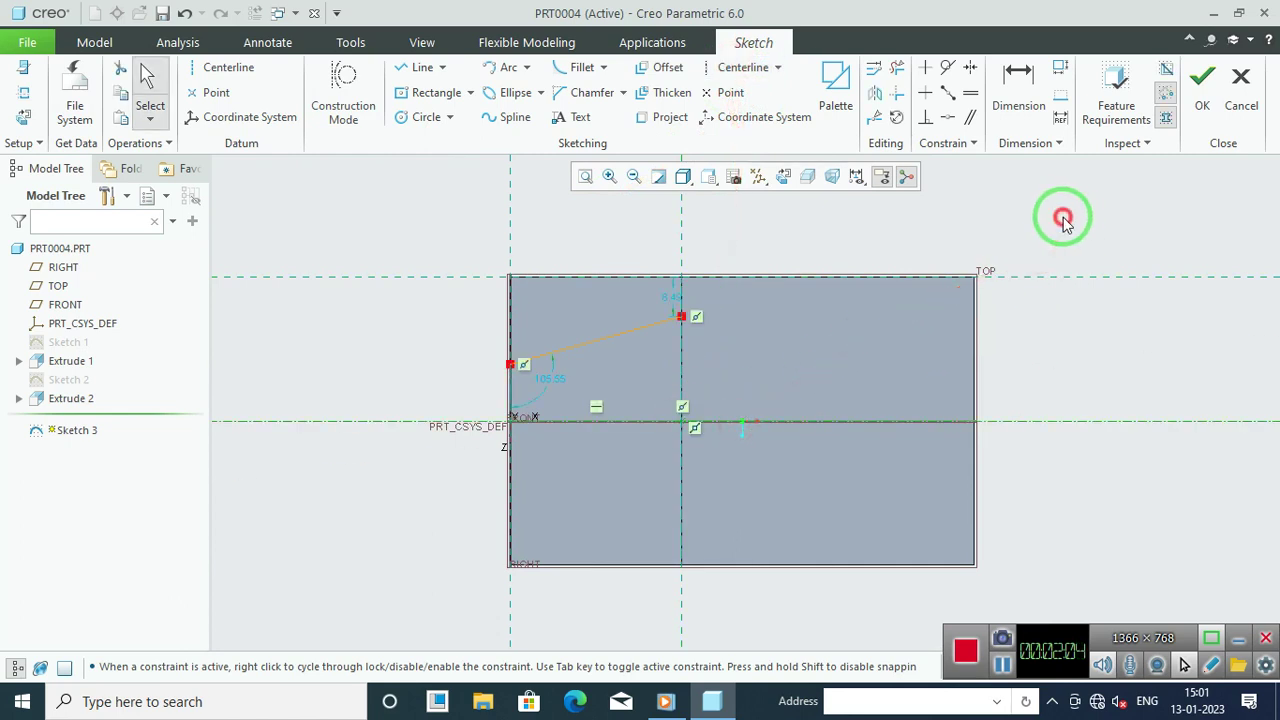
Step: Mirror the slanted line about the horizontal centerline
{"action": "left_click", "coordinate": [626, 329]}
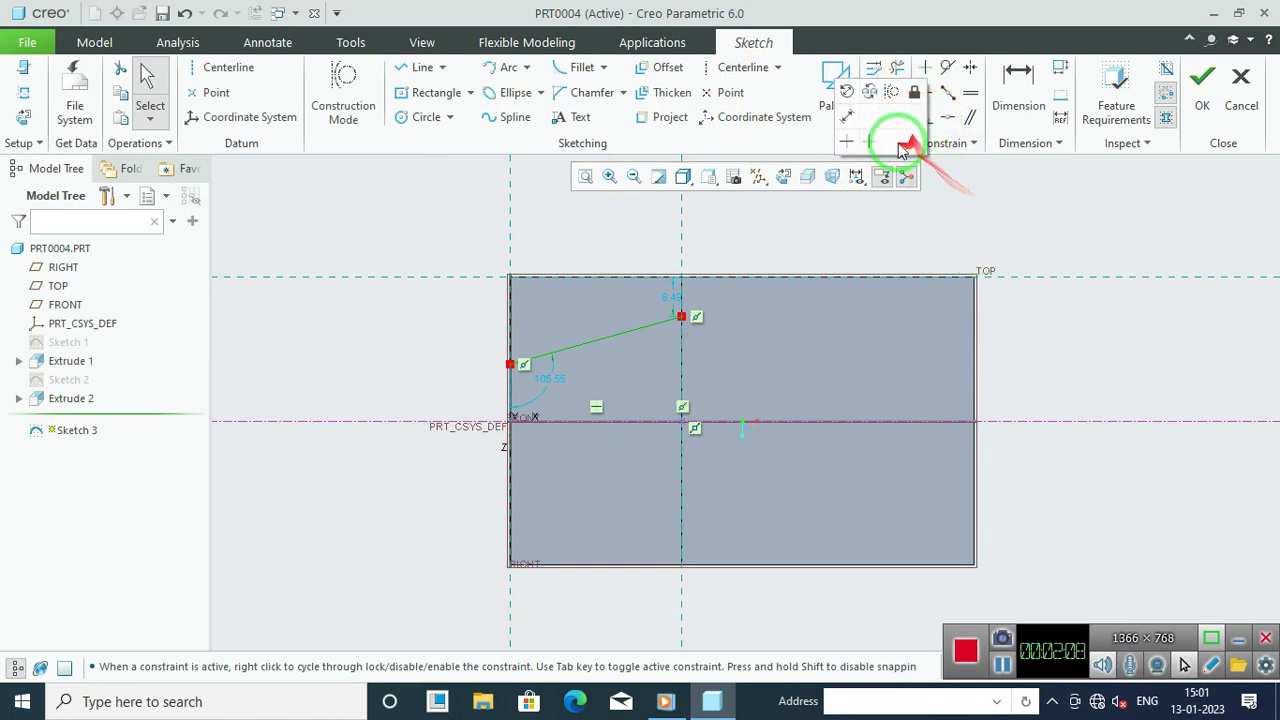
{"action": "left_click", "coordinate": [643, 326]}
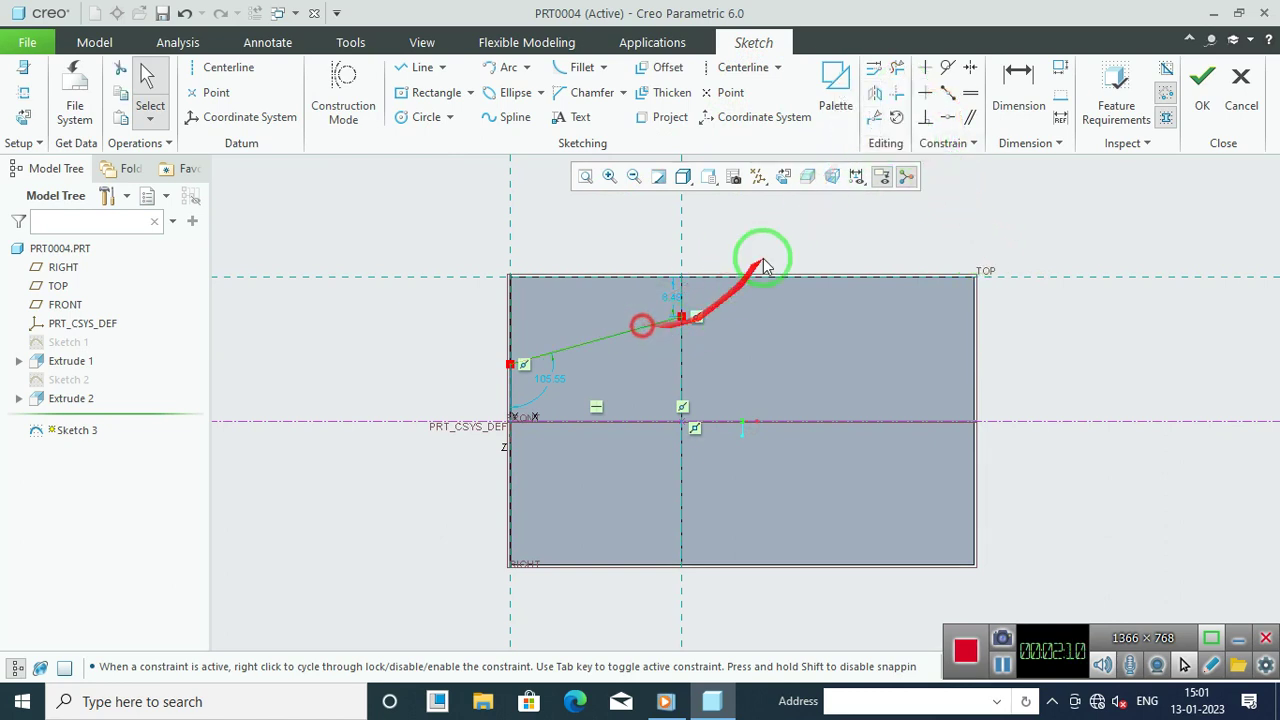
{"action": "left_click", "coordinate": [871, 103]}
{"action": "left_click", "coordinate": [771, 423]}
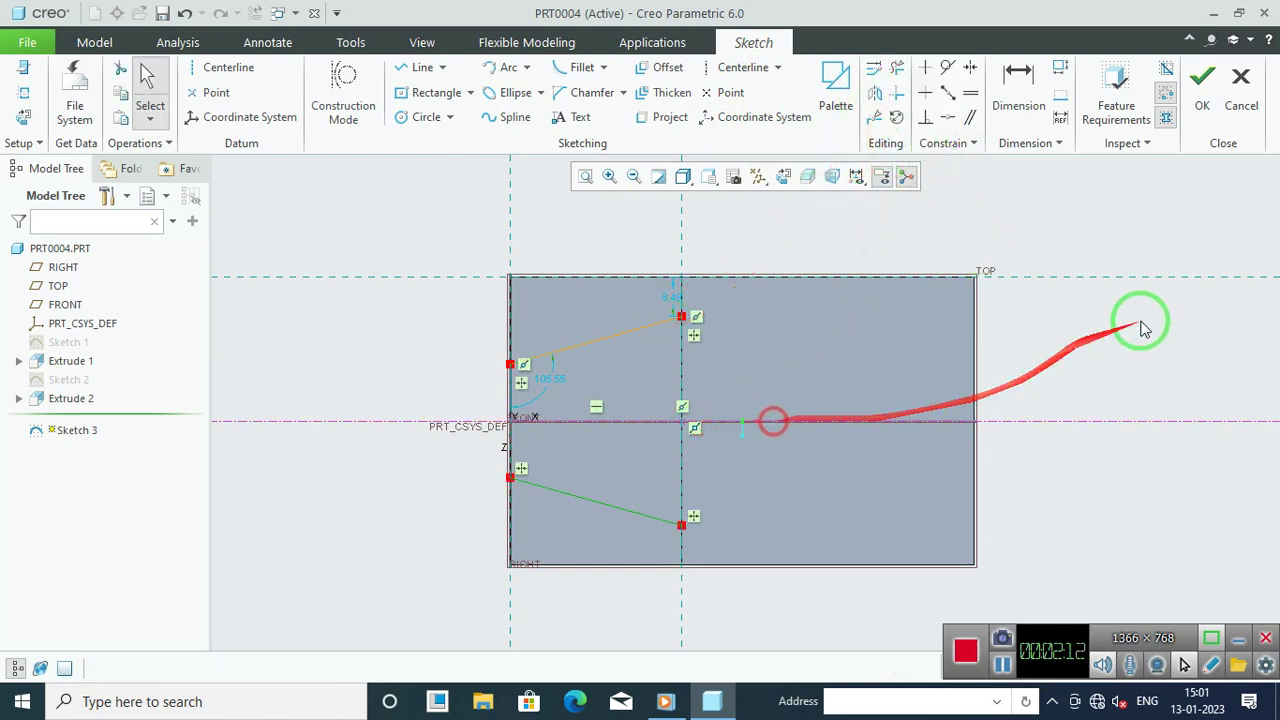
{"action": "left_click", "coordinate": [1155, 315]}
{"action": "scroll", "coordinate": [1150, 315], "scroll_direction": "up", "scroll_amount": 1}
{"action": "scroll", "coordinate": [658, 389], "scroll_direction": "down", "scroll_amount": 2}
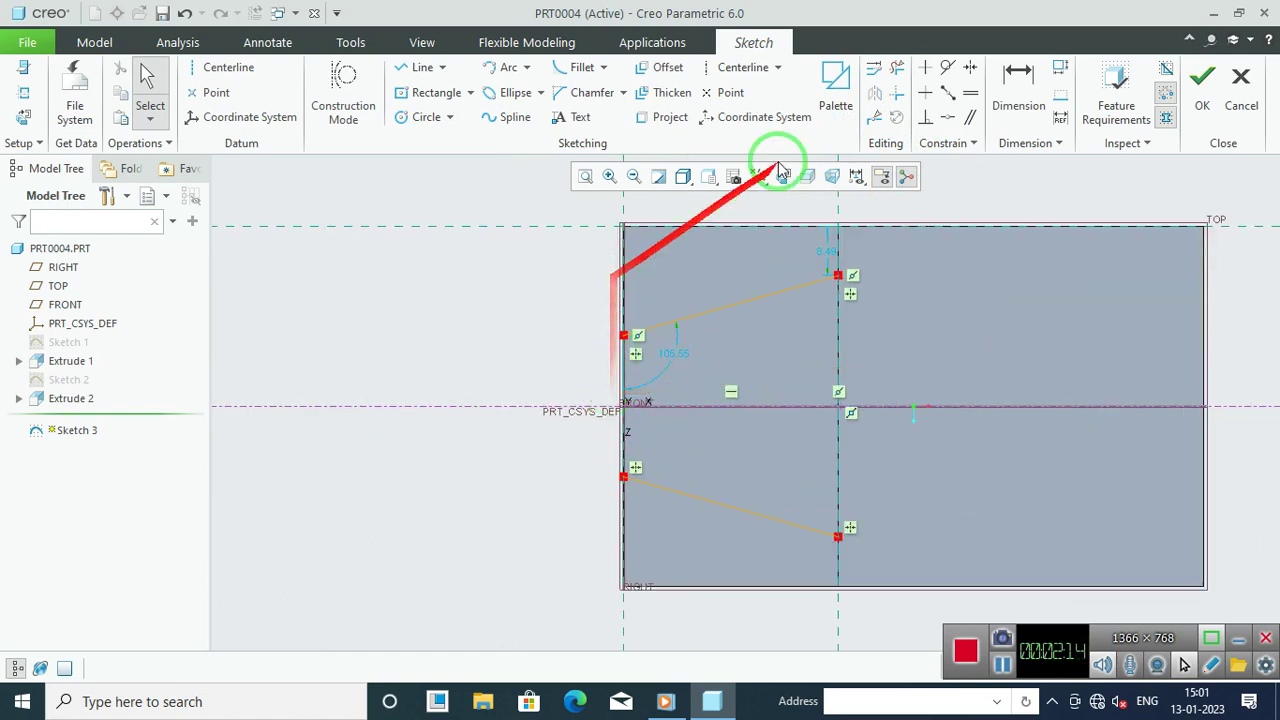
Step: Close the tapered profile with vertical lines joining the slanted lines' ends at the outer edge and the step edge
{"action": "left_click", "coordinate": [408, 76]}
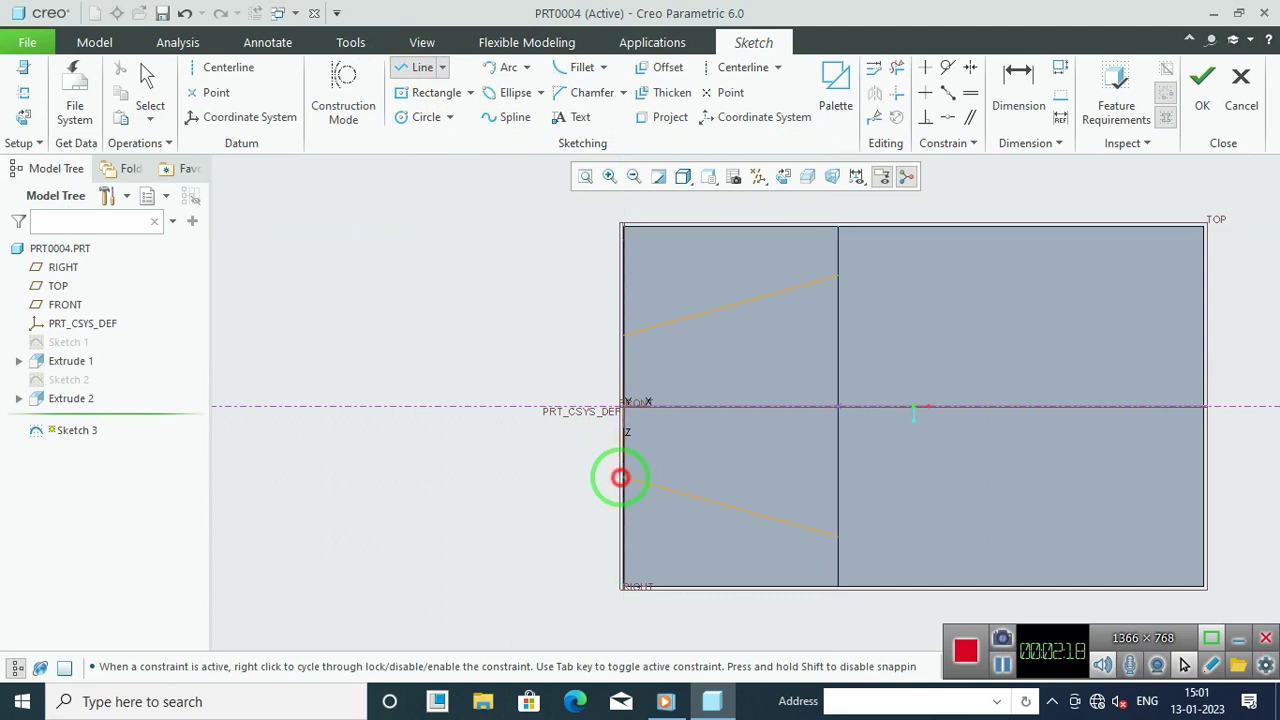
{"action": "left_click", "coordinate": [621, 478]}
{"action": "middle_click", "coordinate": [545, 340]}
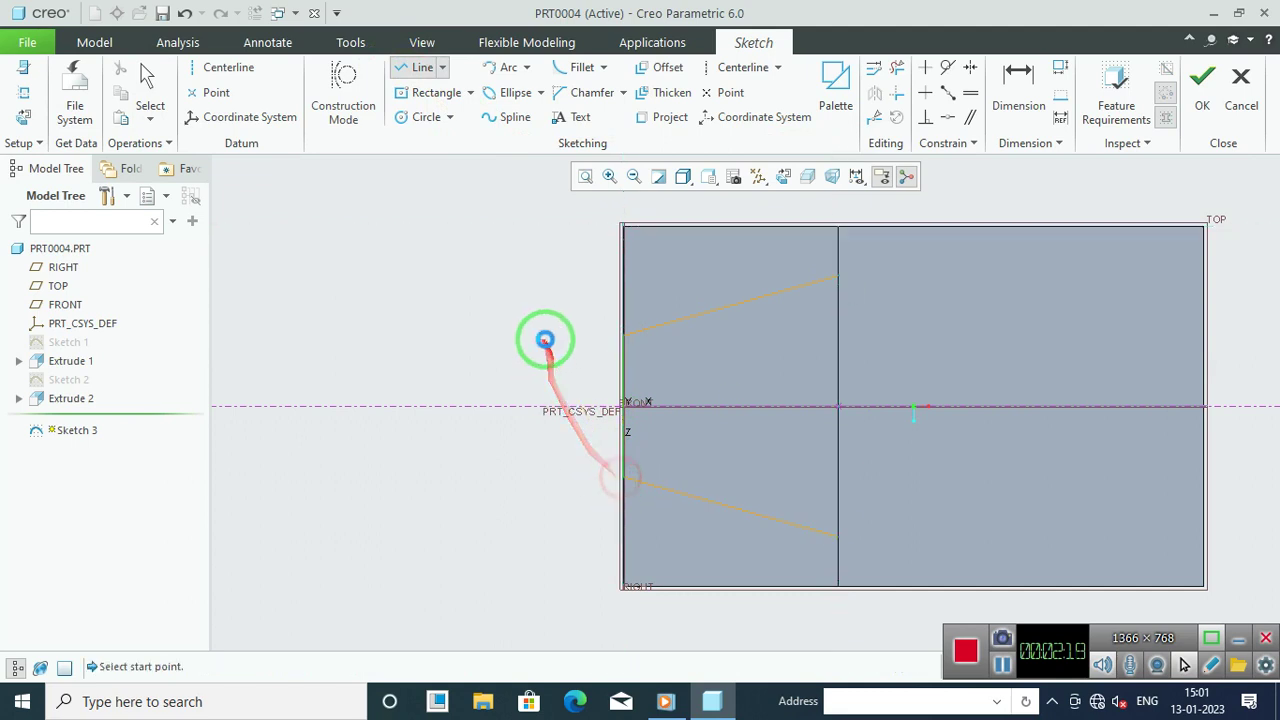
{"action": "left_click", "coordinate": [838, 536]}
{"action": "middle_click", "coordinate": [525, 311]}
{"action": "middle_click", "coordinate": [525, 311]}
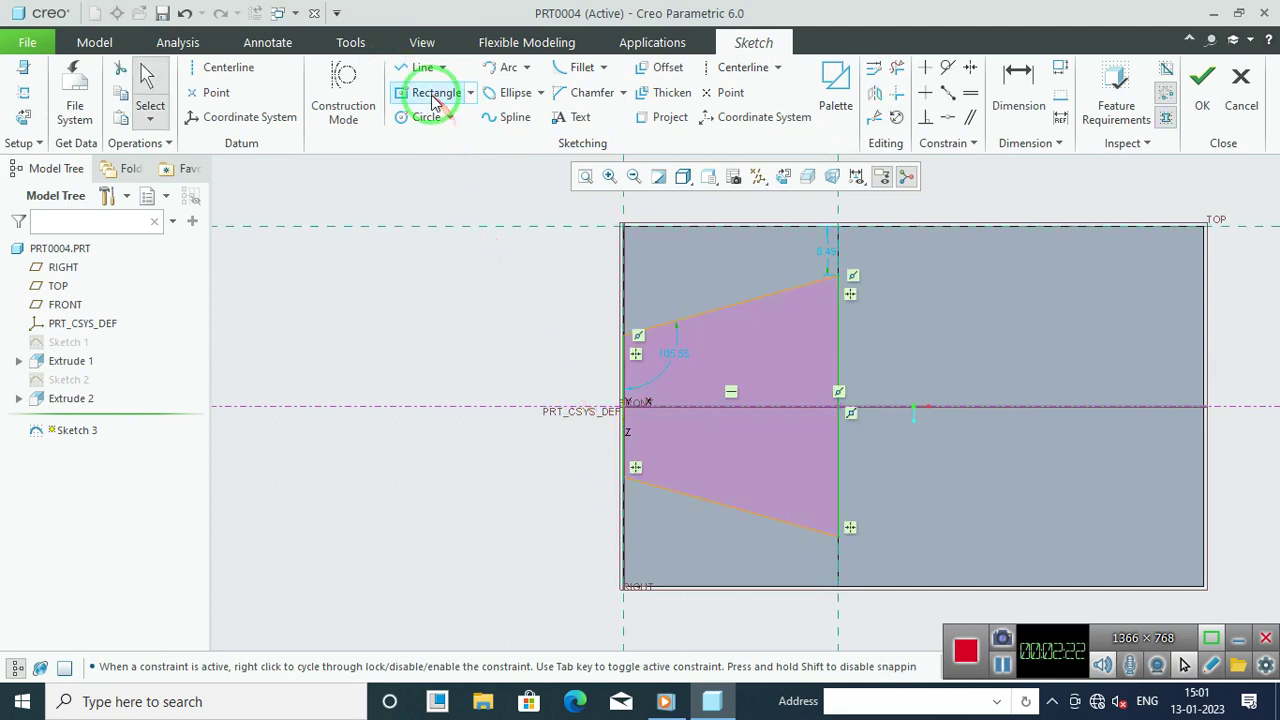
Step: Dimension the profile's short side to 24 and its long side to 37, and finish the sketch
{"action": "left_click", "coordinate": [1019, 85]}
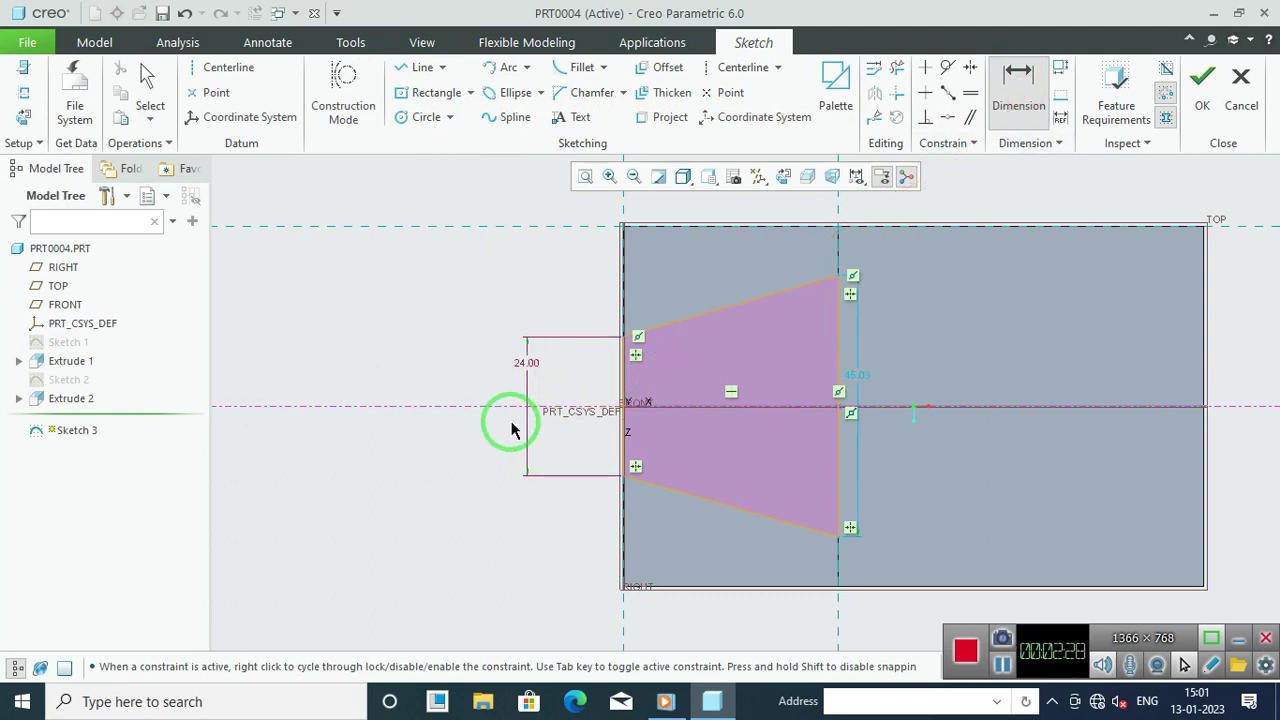
{"action": "left_click", "coordinate": [836, 346]}
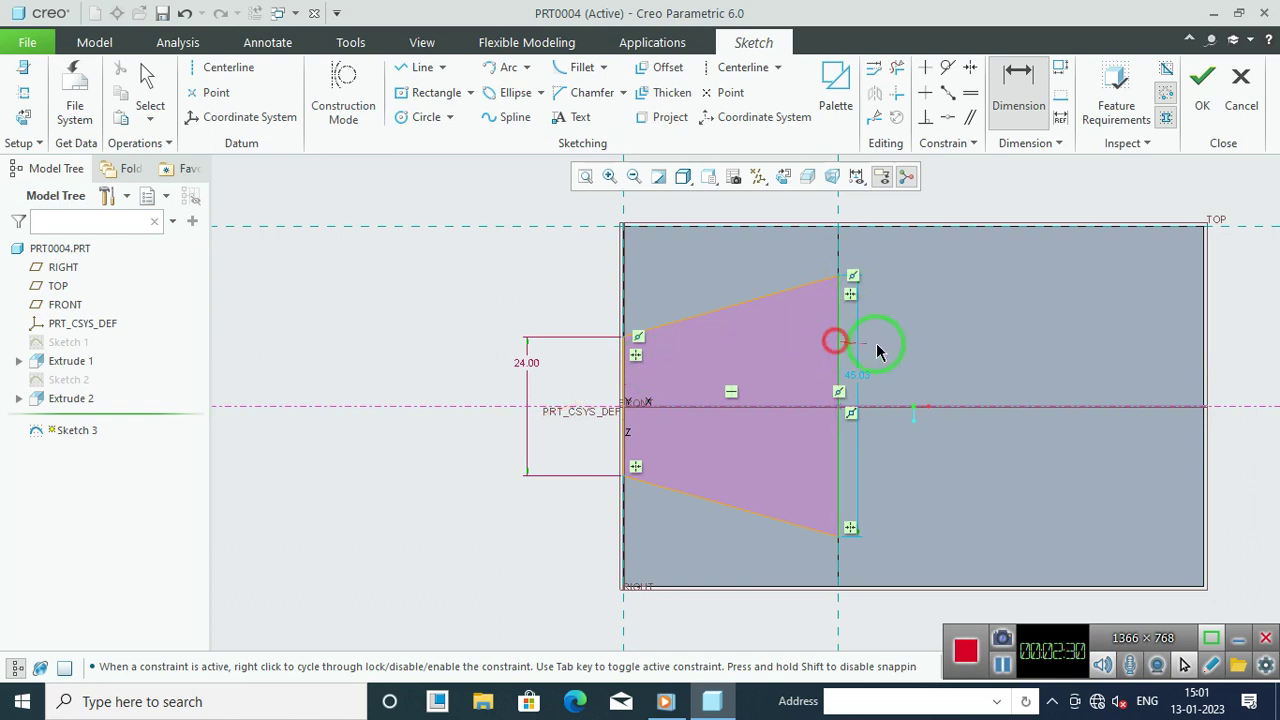
{"action": "type", "text": "37"}
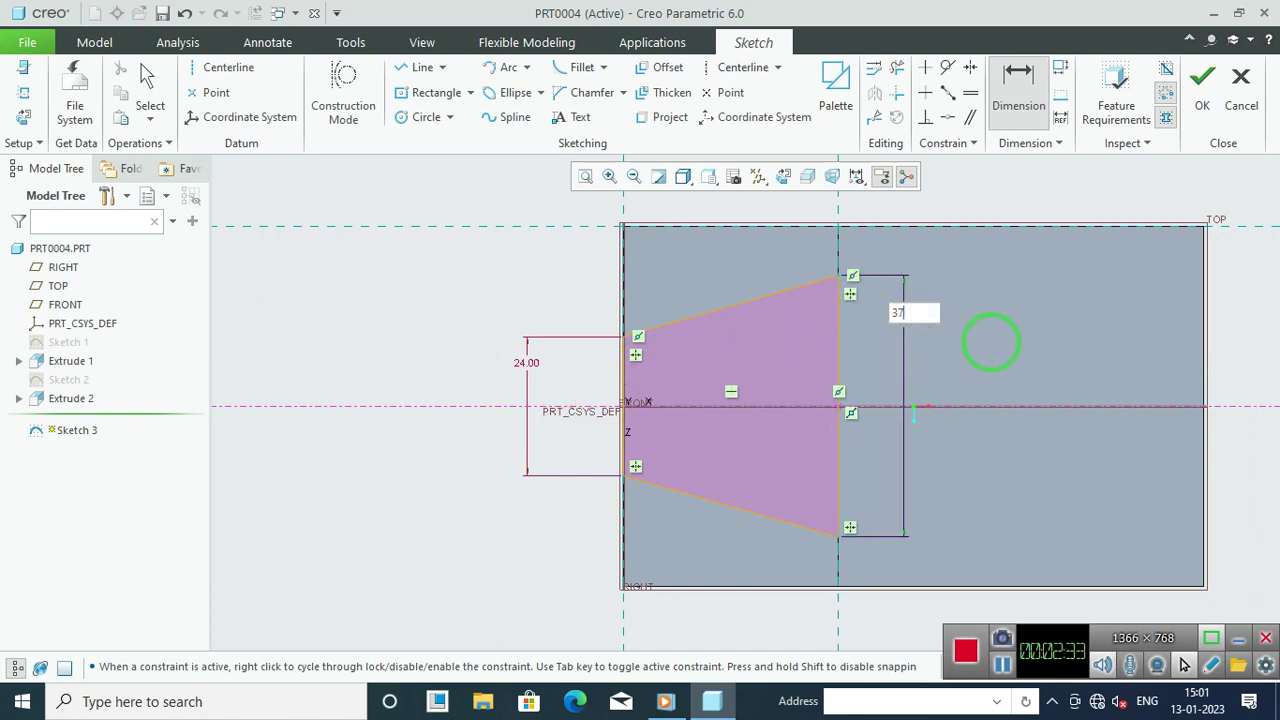
{"action": "key", "text": "Return"}
{"action": "left_click", "coordinate": [1202, 80]}
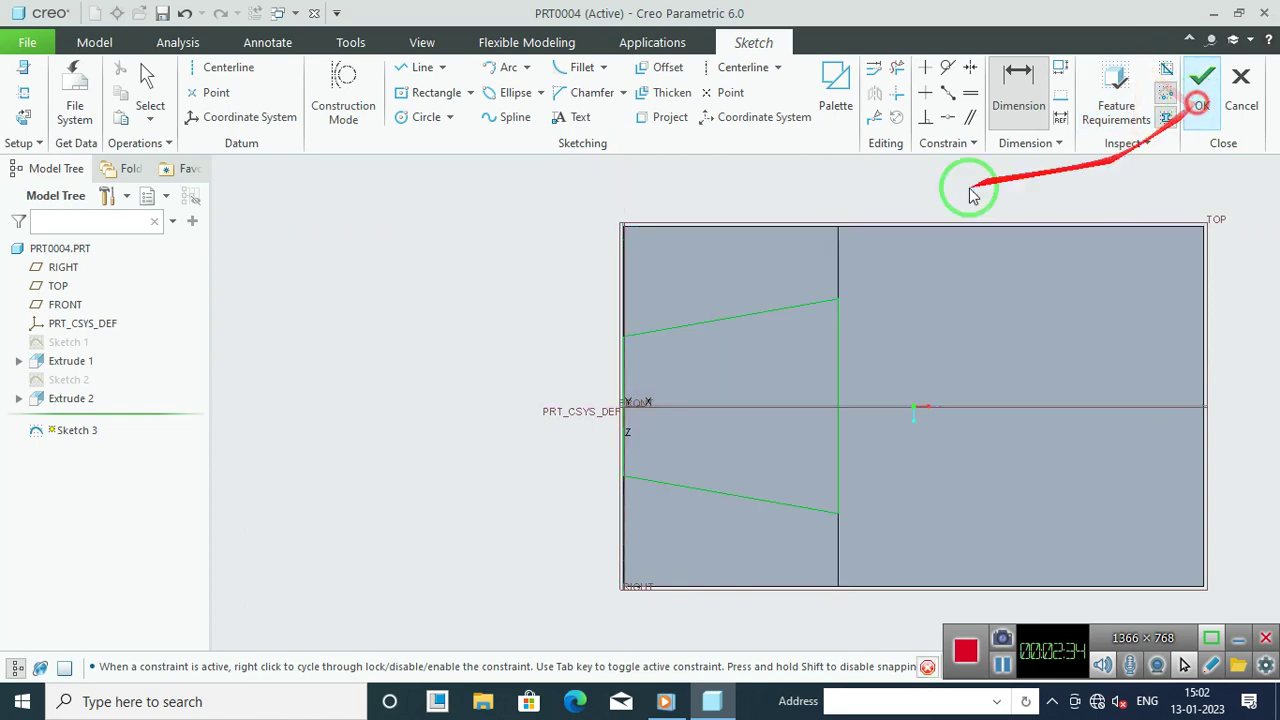
Step: Extrude the tapered profile down into the upper step as a material-removing cut 12 deep
{"action": "scroll", "coordinate": [665, 333], "scroll_direction": "down", "scroll_amount": 3}
{"action": "middle_click_drag", "start_coordinate": [637, 314], "coordinate": [624, 296]}
{"action": "scroll", "coordinate": [624, 296], "scroll_direction": "up", "scroll_amount": 3}
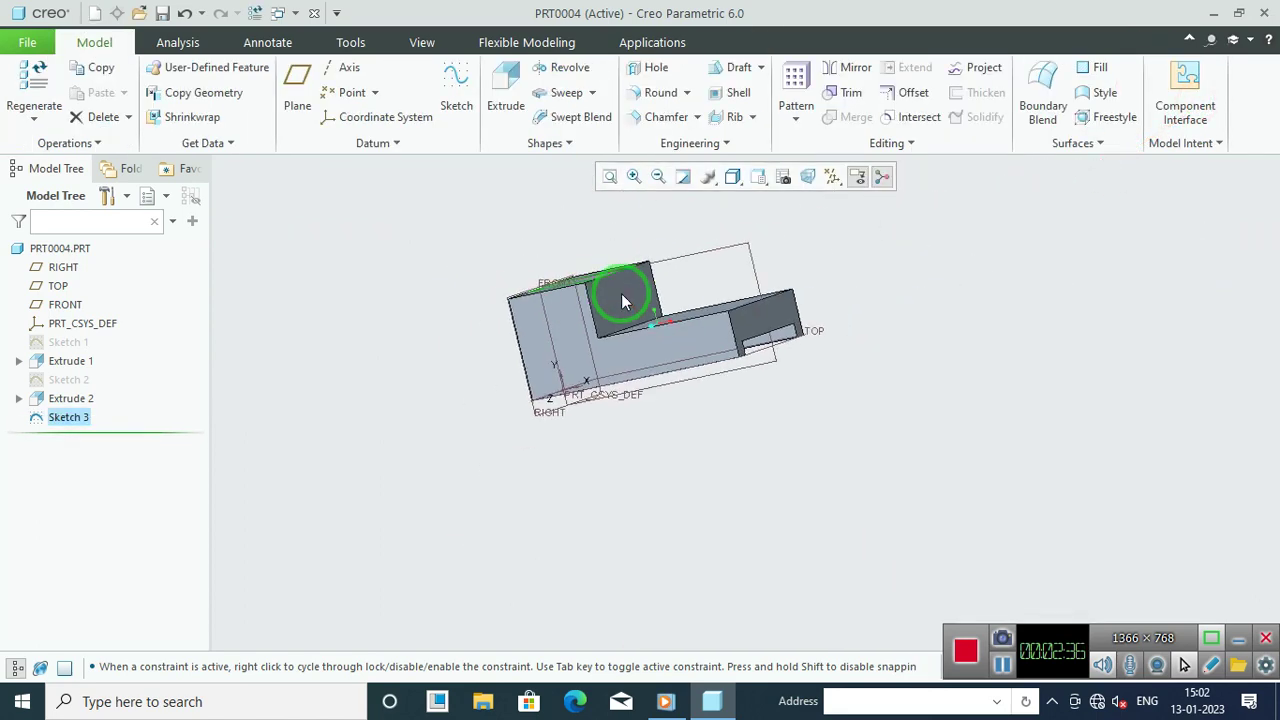
{"action": "scroll", "coordinate": [606, 246], "scroll_direction": "down", "scroll_amount": 3}
{"action": "middle_click_drag", "start_coordinate": [589, 249], "coordinate": [596, 266]}
{"action": "left_click", "coordinate": [506, 98]}
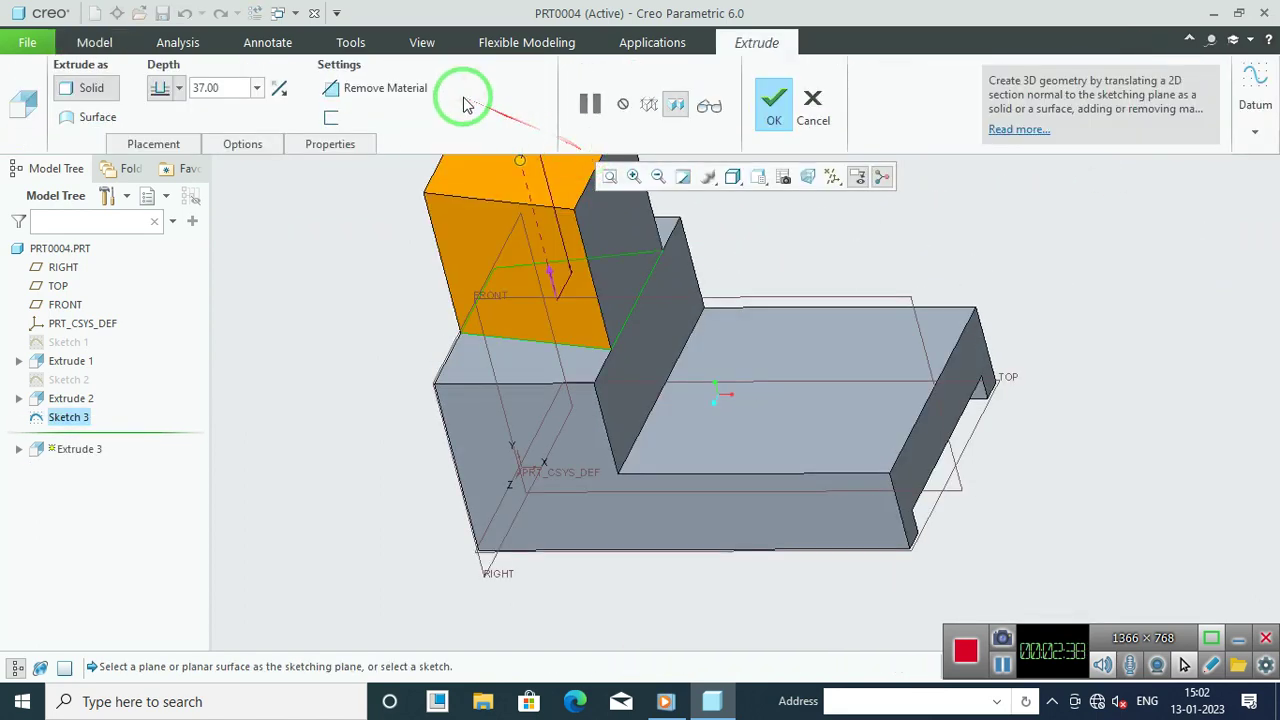
{"action": "left_click_drag", "start_coordinate": [520, 165], "coordinate": [612, 332]}
{"action": "double_click", "coordinate": [224, 94]}
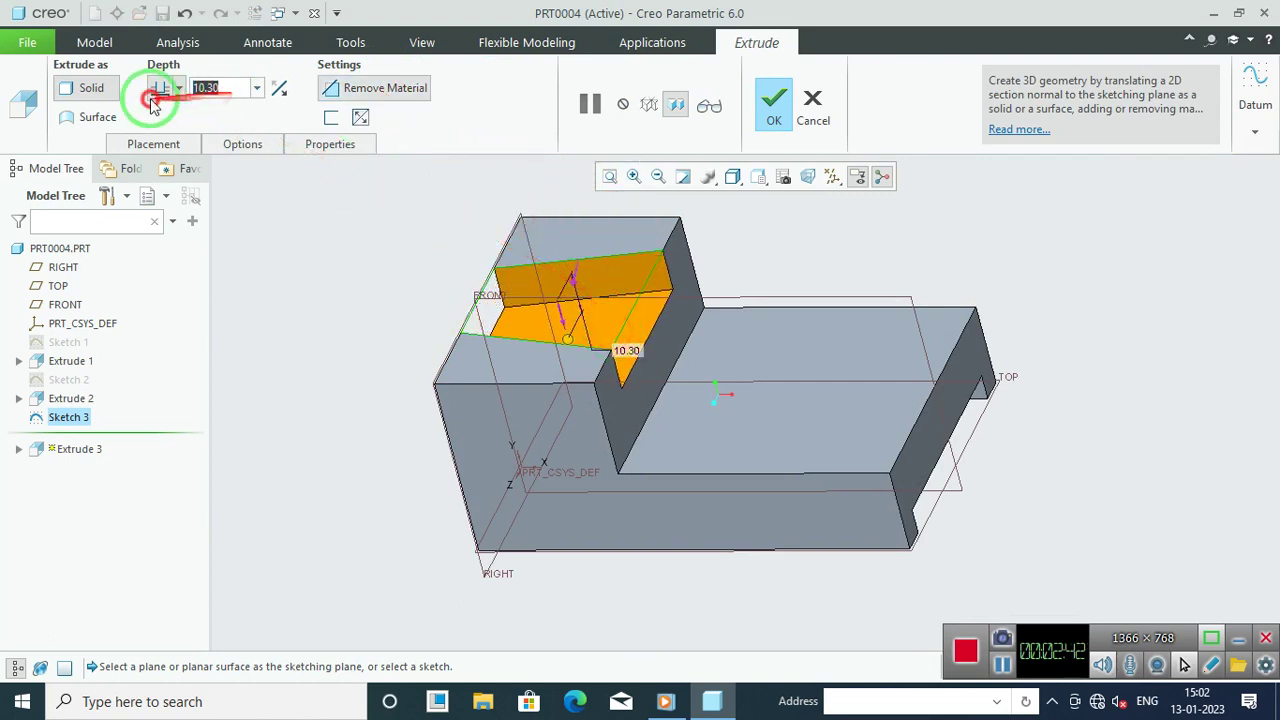
{"action": "type", "text": "12"}
{"action": "key", "text": "Return"}
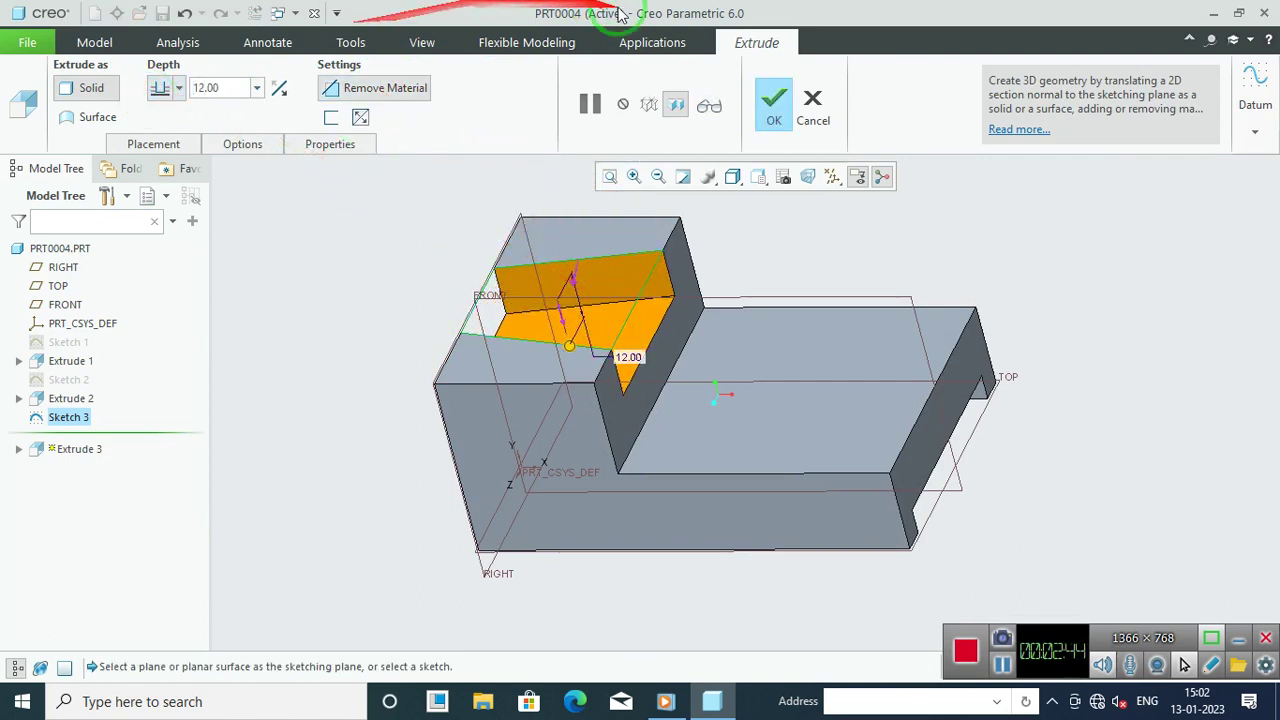
{"action": "left_click", "coordinate": [774, 125]}
Step: Start a sketch on the upper step's top face beside the tapered slot, viewed square to the sketch plane
{"action": "middle_click_drag", "start_coordinate": [1071, 614], "coordinate": [1114, 434]}
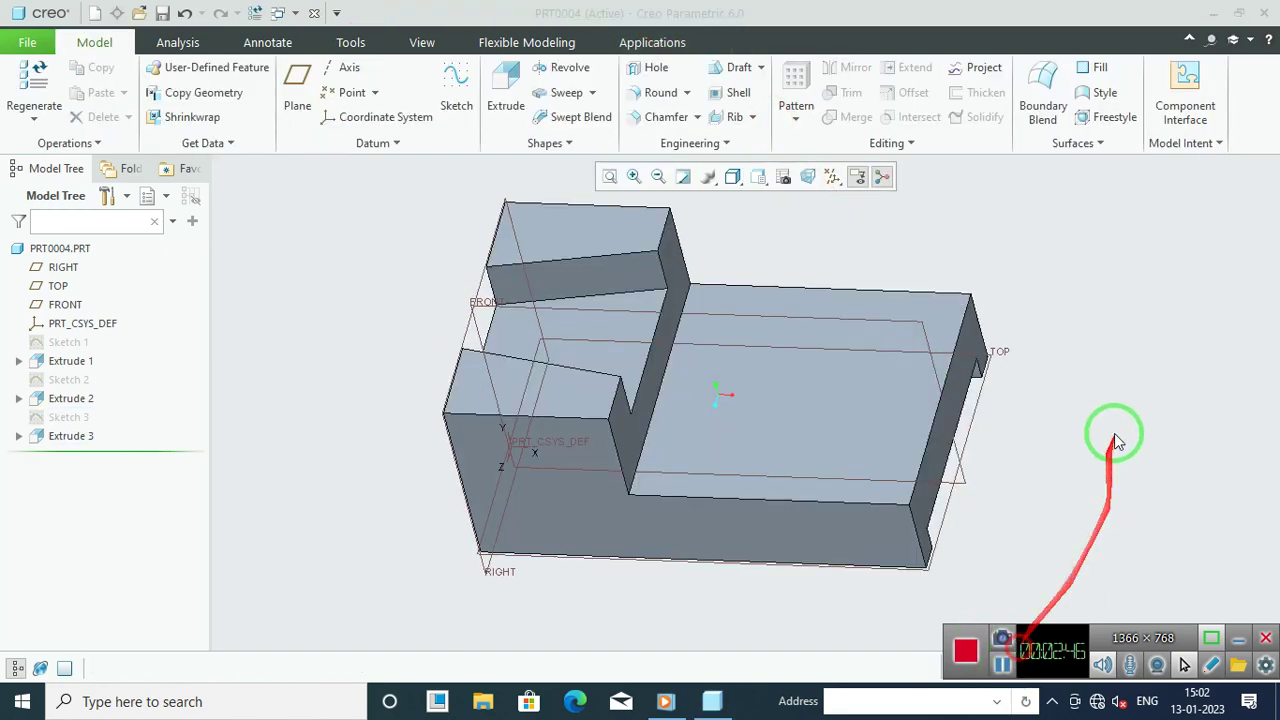
{"action": "middle_click_drag", "start_coordinate": [517, 368], "coordinate": [452, 280]}
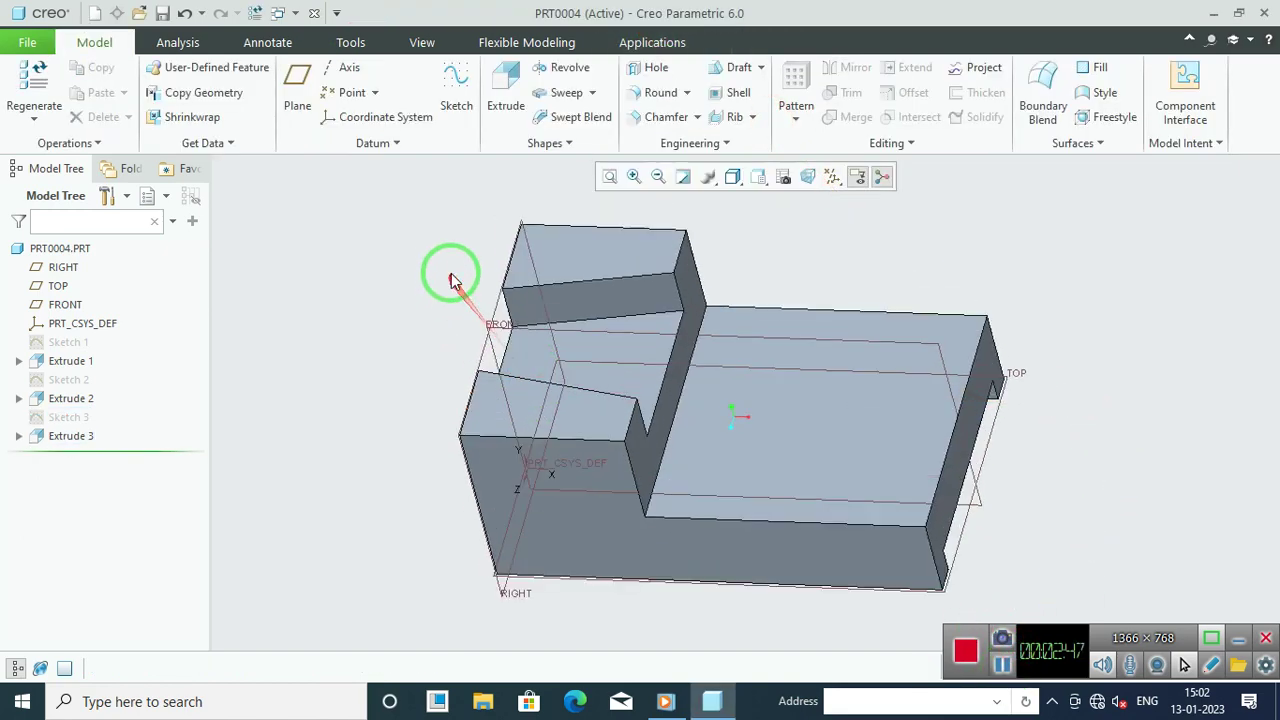
{"action": "left_click", "coordinate": [452, 100]}
{"action": "left_click", "coordinate": [586, 251]}
{"action": "left_click", "coordinate": [1190, 441]}
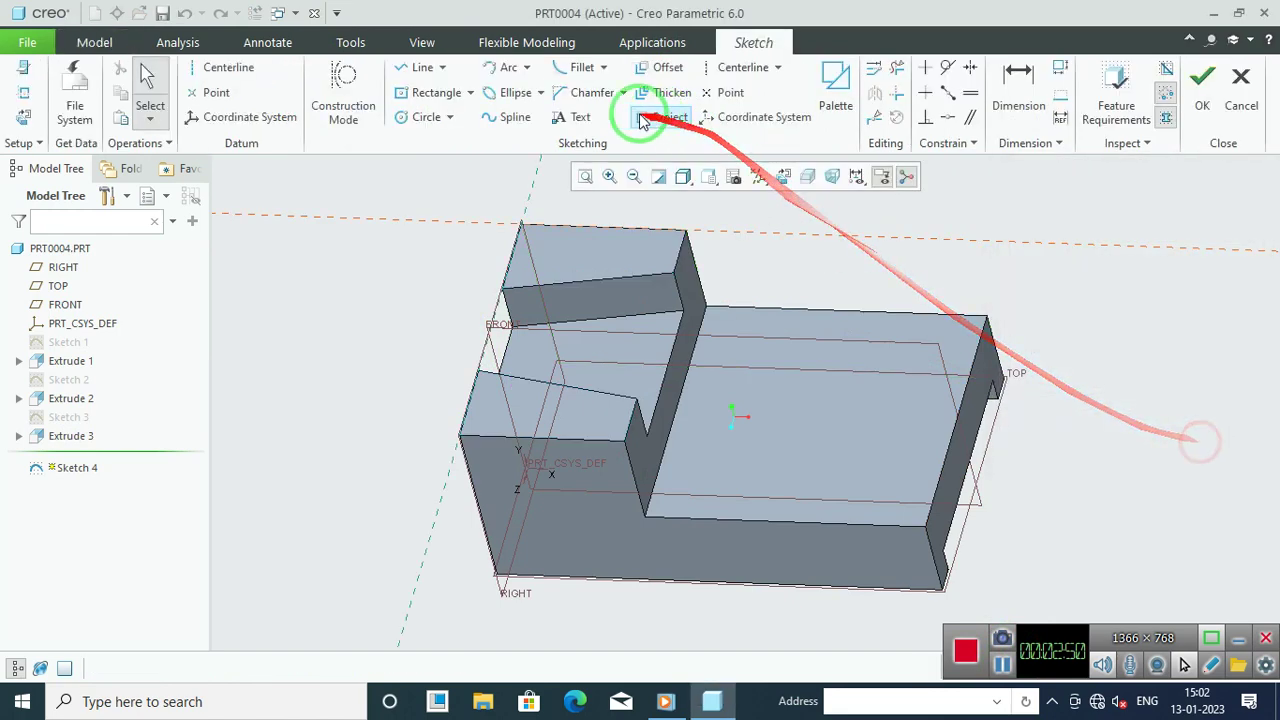
{"action": "left_click", "coordinate": [782, 178]}
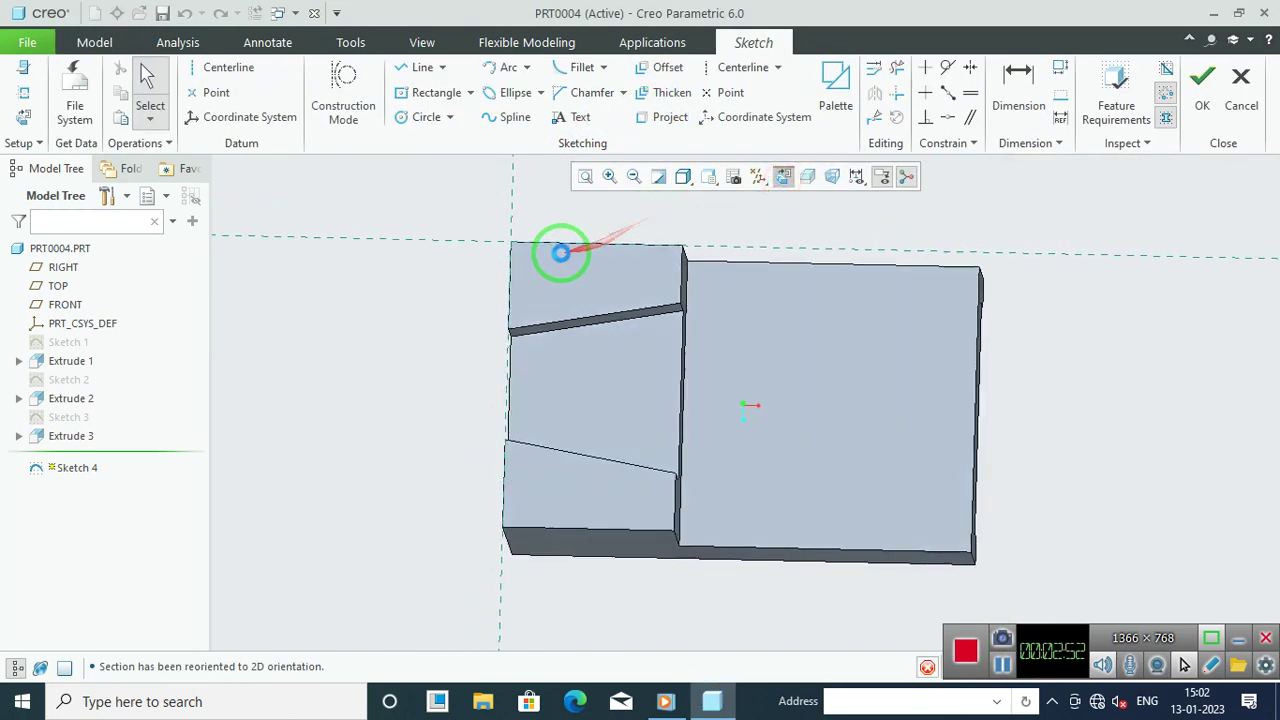
Step: Sketch a circle of diameter 6 near the upper step's corner, centered about 9 from the outer edge and the side edge
{"action": "left_click", "coordinate": [405, 118]}
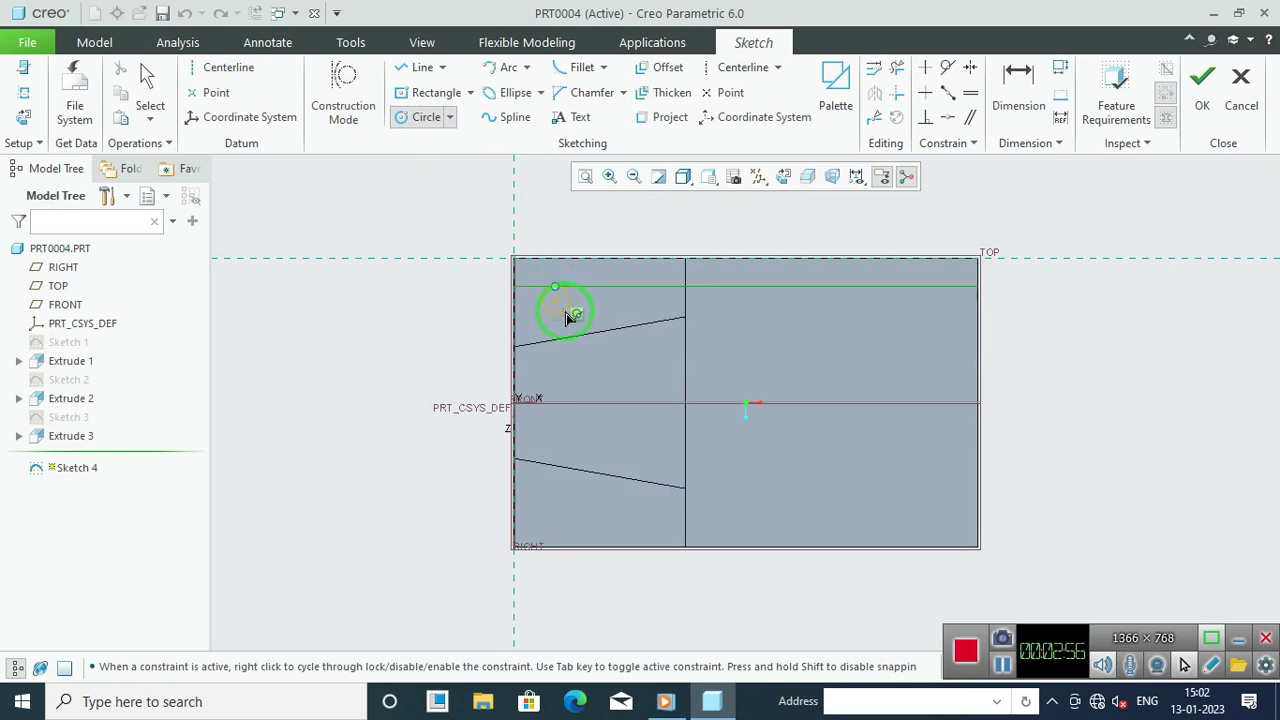
{"action": "left_click", "coordinate": [566, 320]}
{"action": "middle_click", "coordinate": [421, 301]}
{"action": "scroll", "coordinate": [421, 301], "scroll_direction": "up", "scroll_amount": 2}
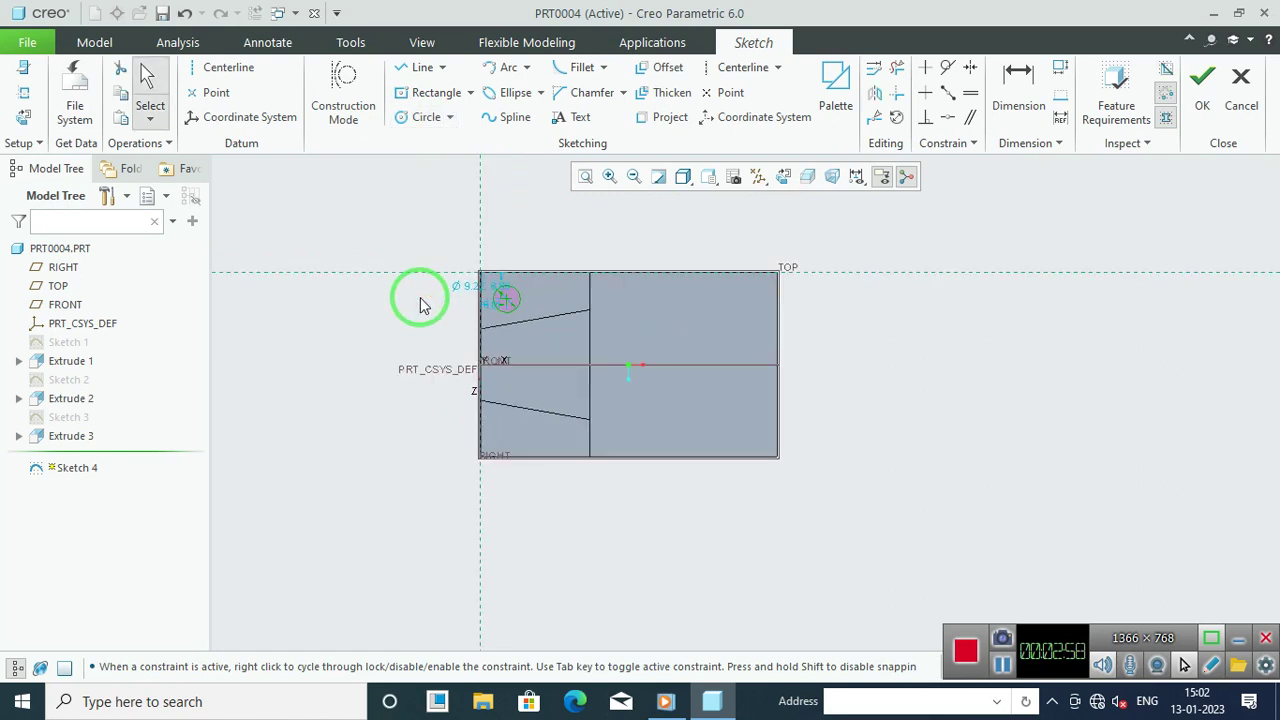
{"action": "scroll", "coordinate": [428, 295], "scroll_direction": "down", "scroll_amount": 4}
{"action": "scroll", "coordinate": [447, 290], "scroll_direction": "down", "scroll_amount": 2}
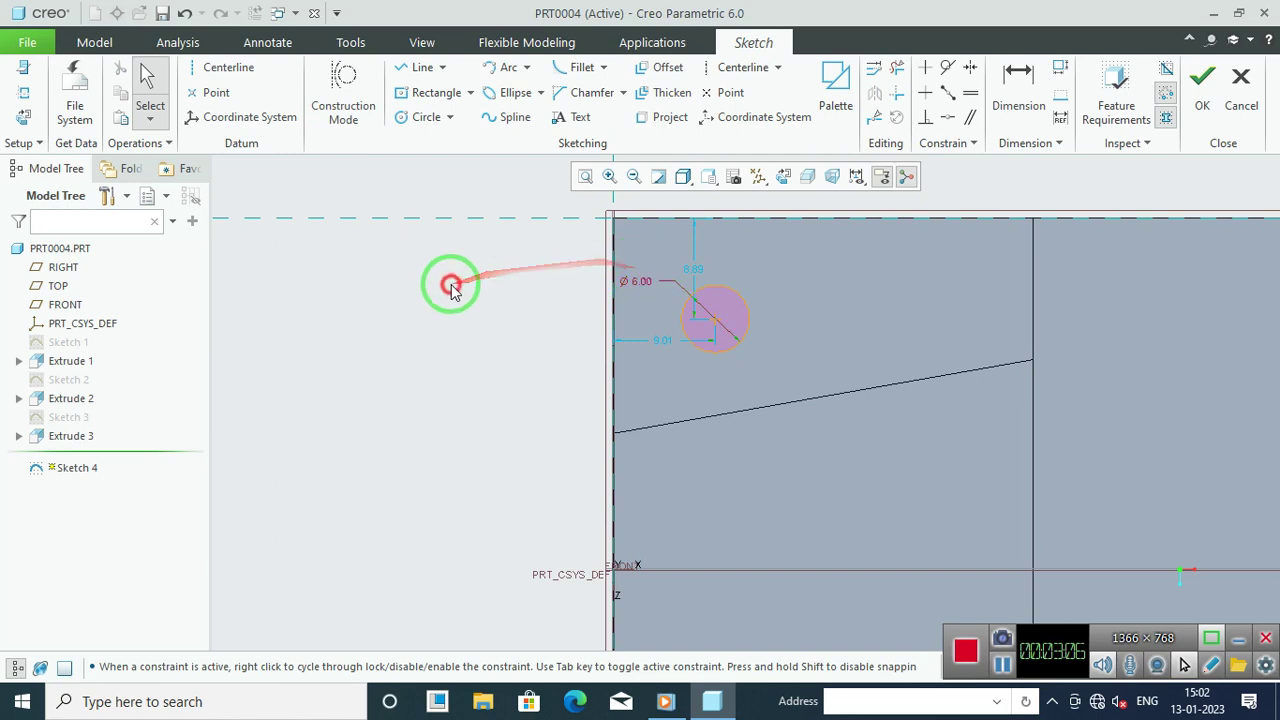
{"action": "scroll", "coordinate": [451, 289], "scroll_direction": "up", "scroll_amount": 3}
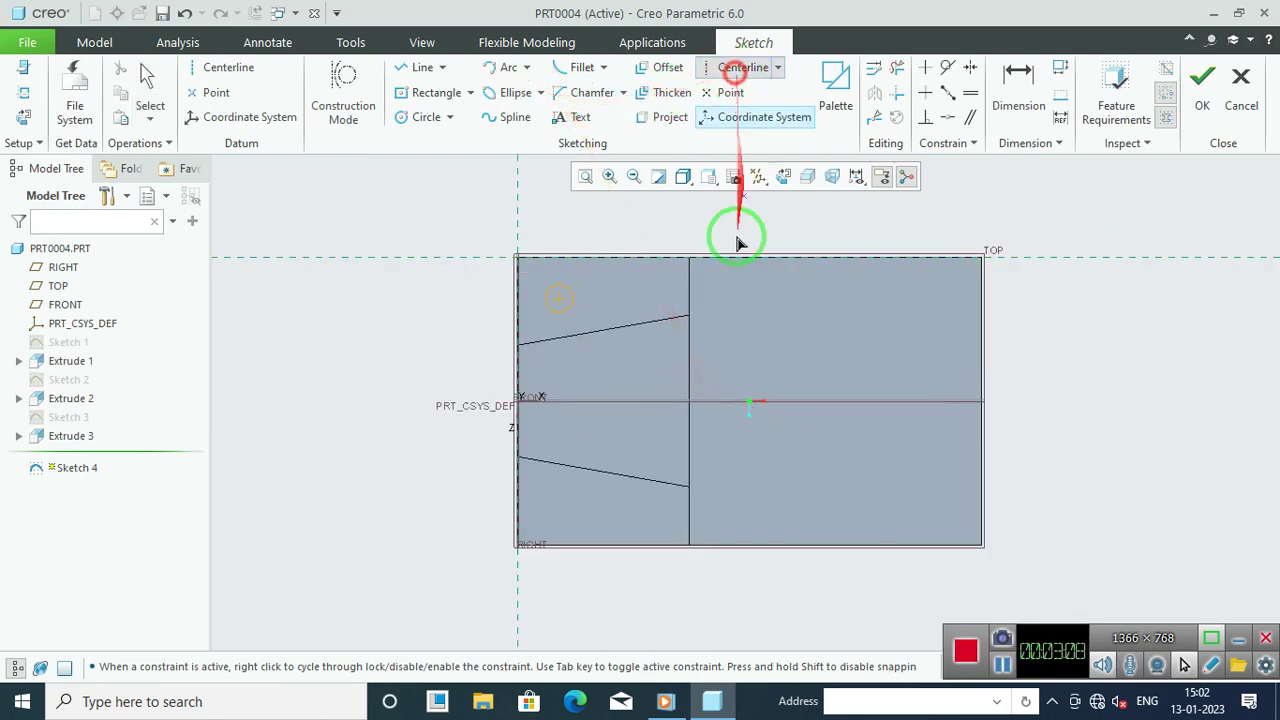
Step: Add a lengthwise centerline through the middle of the block and mirror the 6 mm circle across it
{"action": "left_click", "coordinate": [757, 402]}
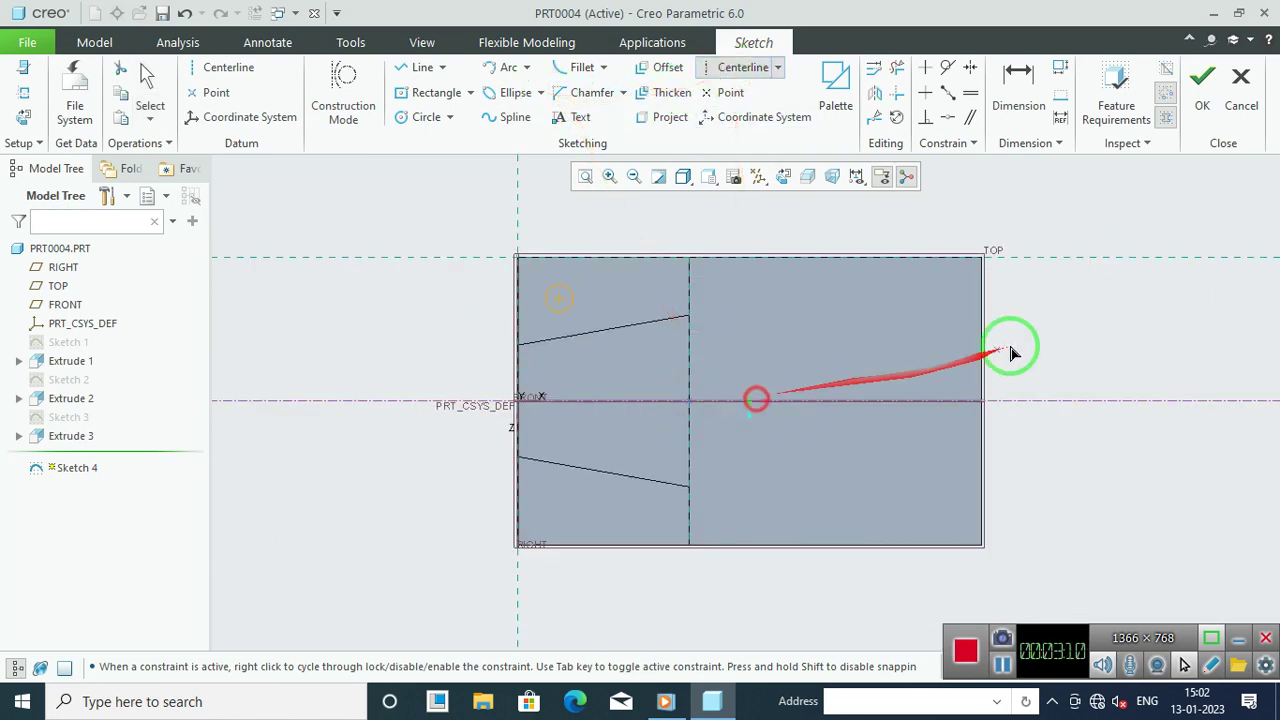
{"action": "middle_click", "coordinate": [1037, 340]}
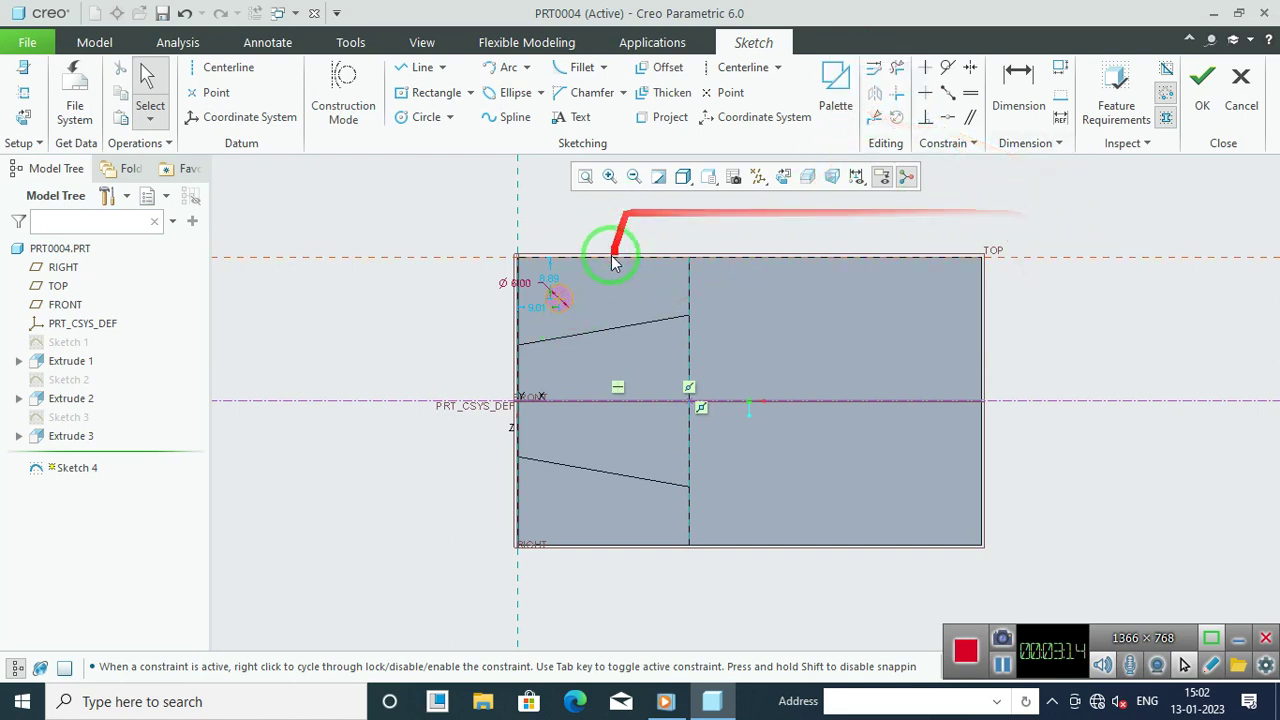
{"action": "left_click", "coordinate": [575, 298]}
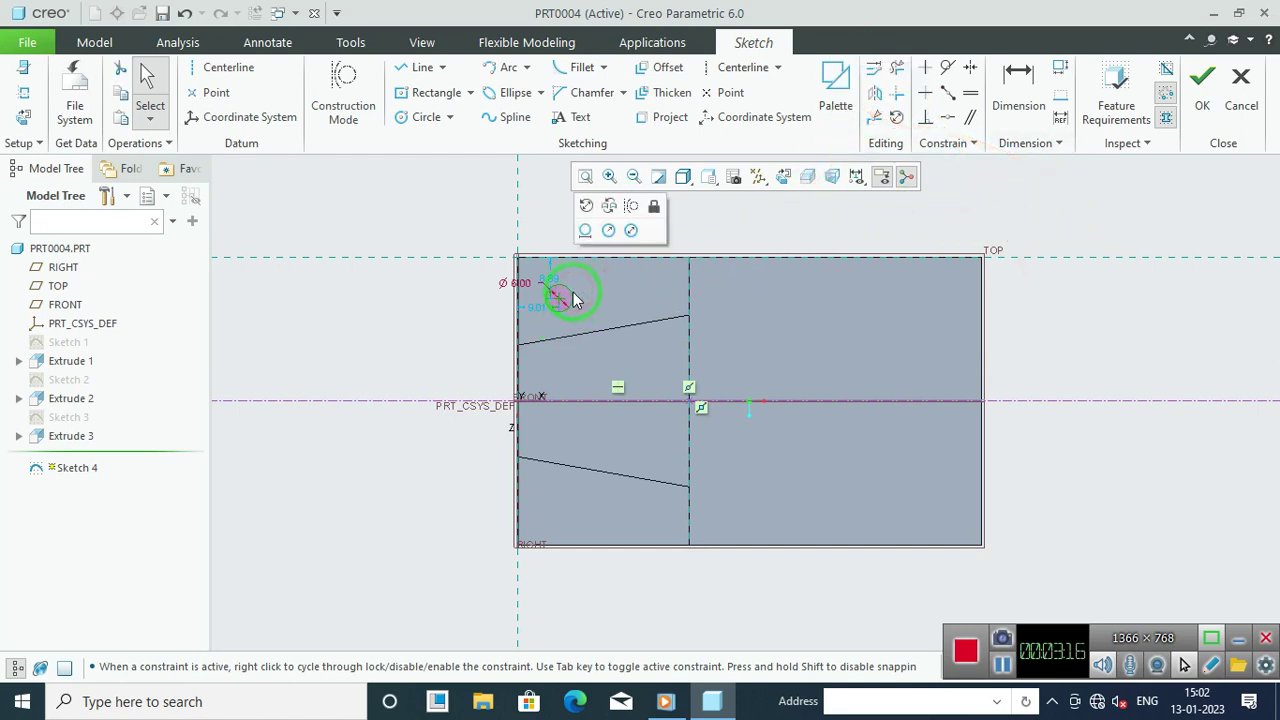
{"action": "left_click", "coordinate": [874, 92]}
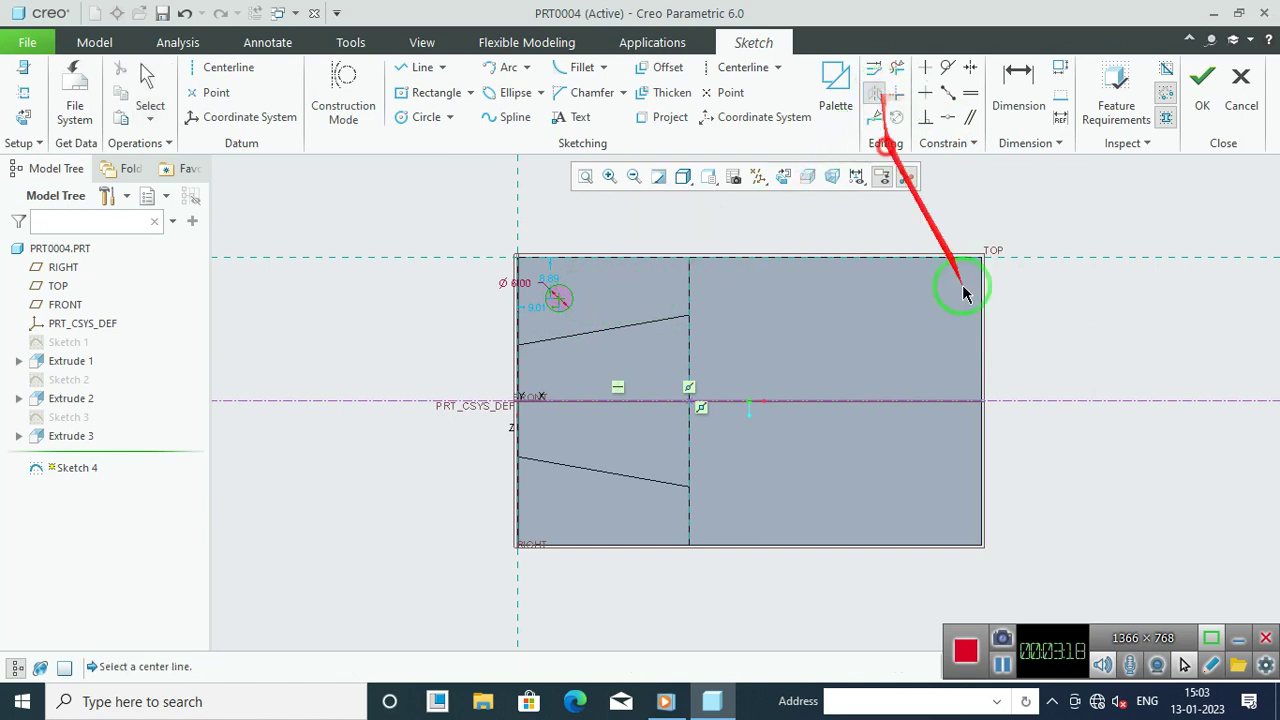
{"action": "left_click", "coordinate": [1095, 402]}
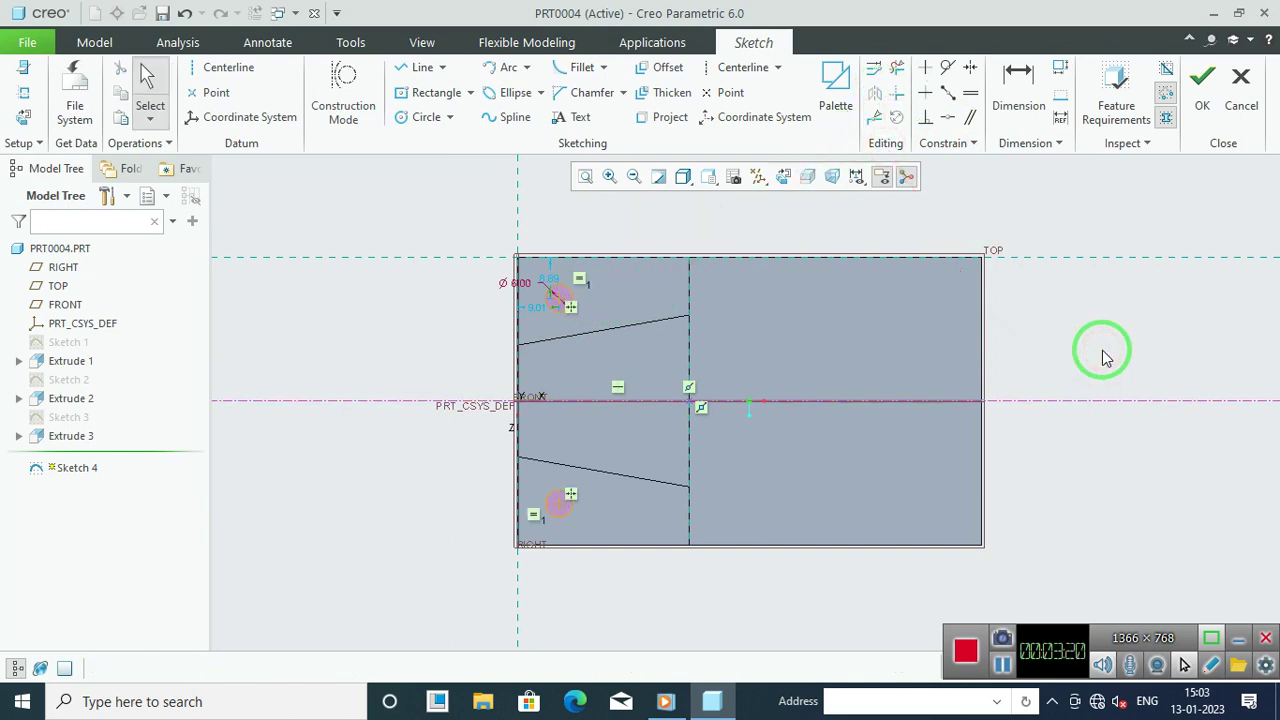
Step: Set the distance from the block's outer end edge to the original circle's center to 12
{"action": "scroll", "coordinate": [547, 210], "scroll_direction": "up", "scroll_amount": 2}
{"action": "scroll", "coordinate": [548, 216], "scroll_direction": "down", "scroll_amount": 2}
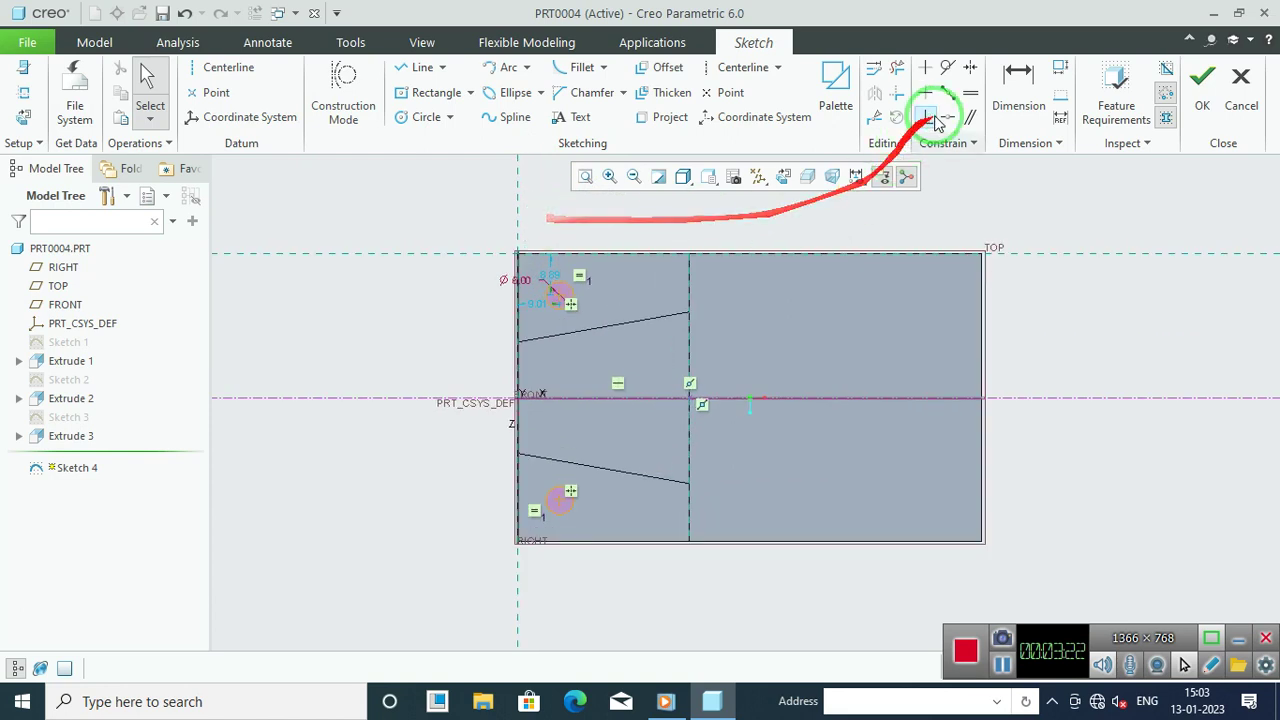
{"action": "left_click", "coordinate": [1005, 79]}
{"action": "scroll", "coordinate": [587, 275], "scroll_direction": "up", "scroll_amount": 3}
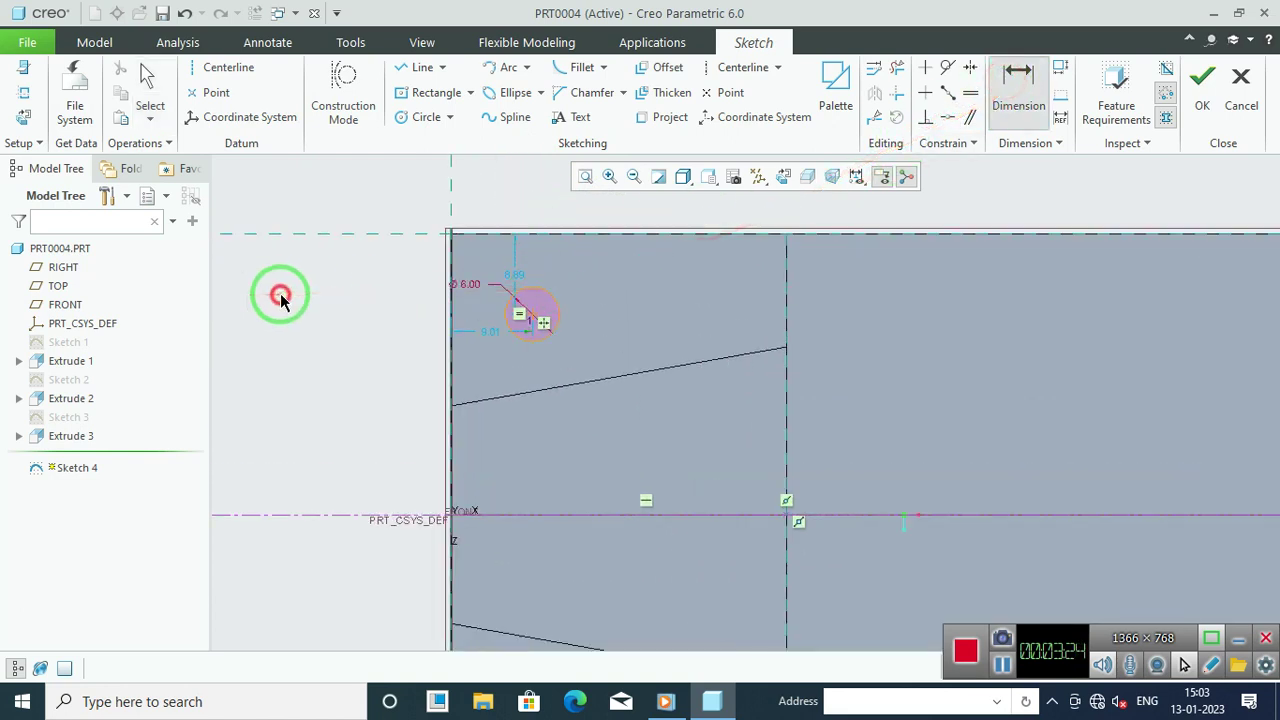
{"action": "middle_click", "coordinate": [490, 335]}
{"action": "double_click", "coordinate": [490, 333]}
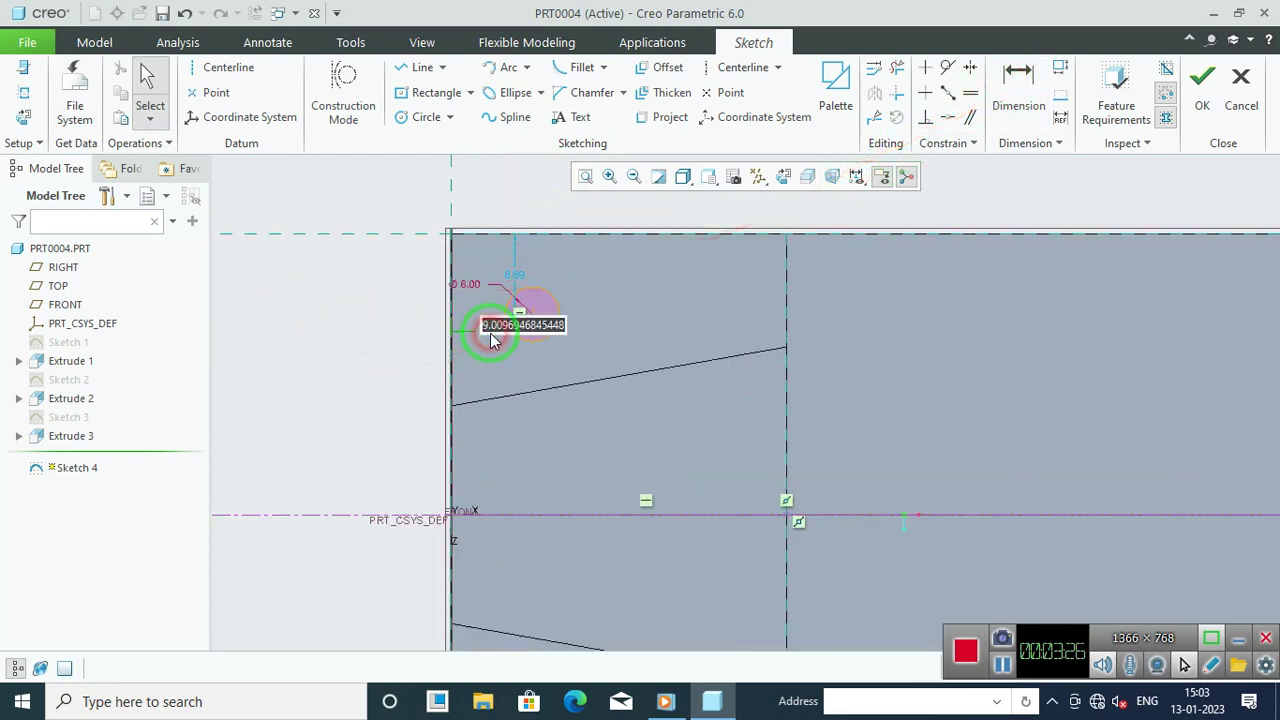
{"action": "type", "text": "12"}
{"action": "key", "text": "Return"}
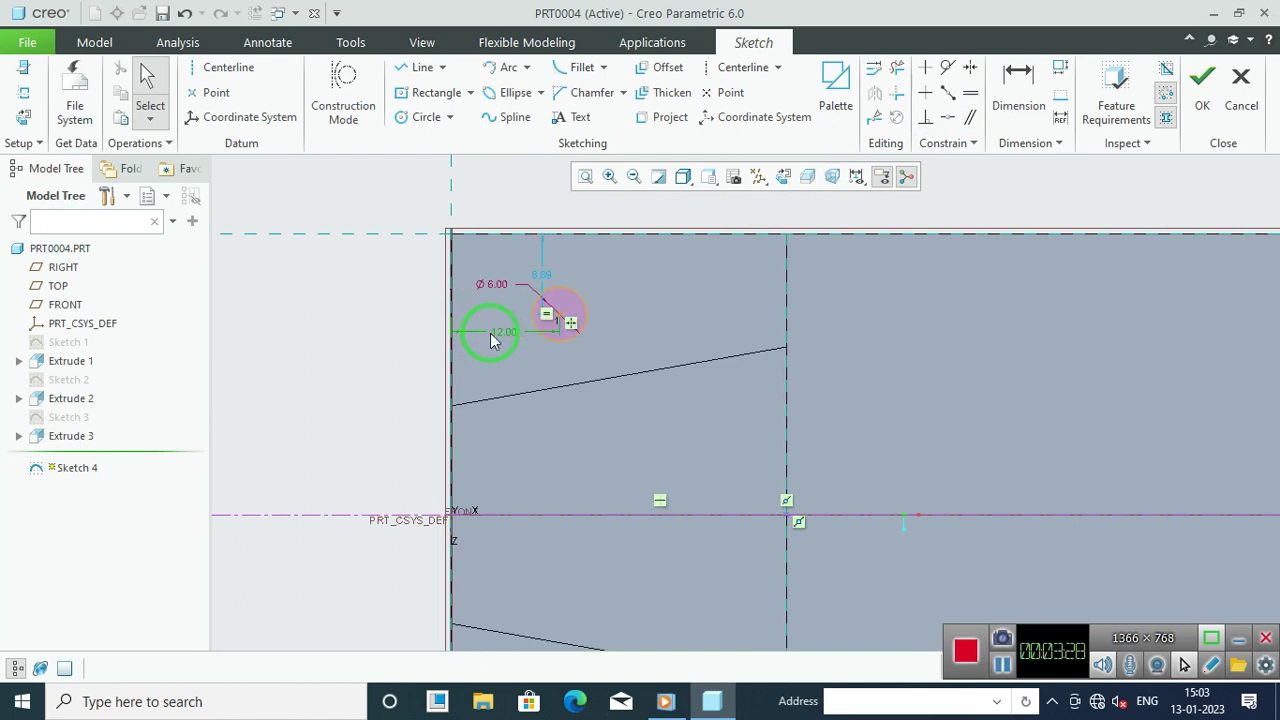
Step: Dimension the center-to-center spacing of the two mirrored circles to 44 and finish the sketch
{"action": "scroll", "coordinate": [500, 340], "scroll_direction": "down", "scroll_amount": 3}
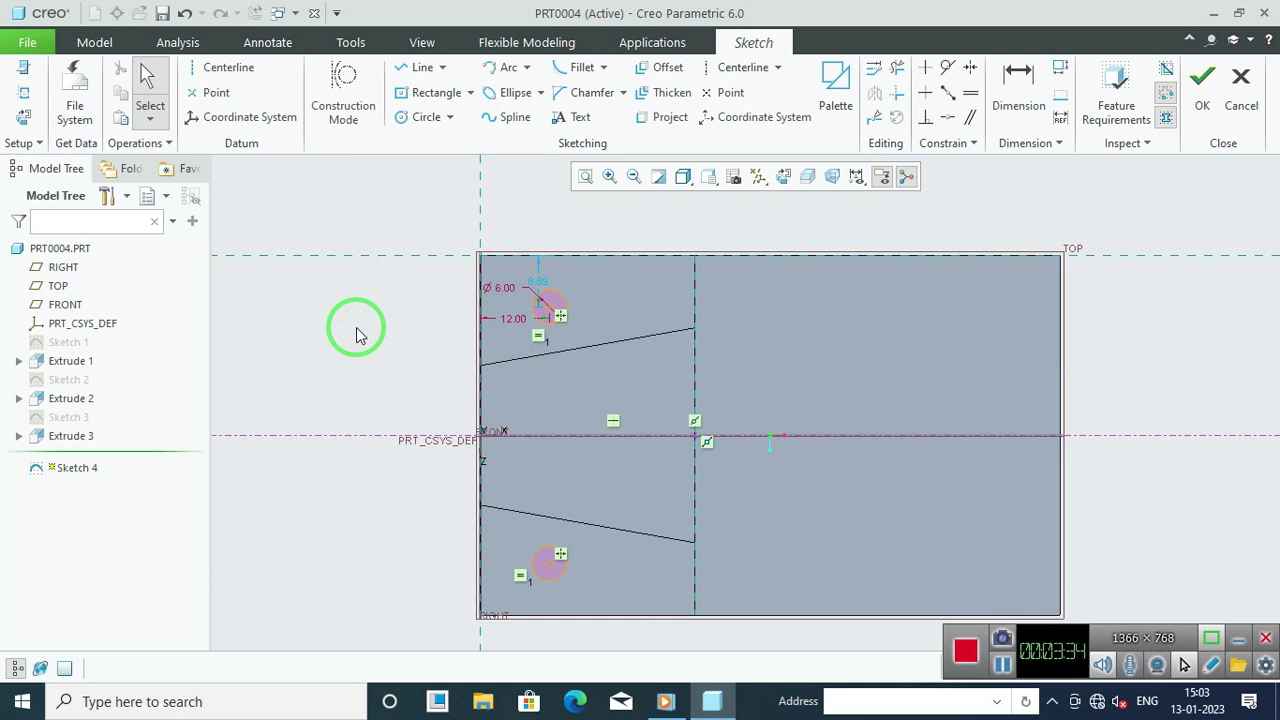
{"action": "scroll", "coordinate": [355, 330], "scroll_direction": "up", "scroll_amount": 1}
{"action": "left_click", "coordinate": [1012, 95]}
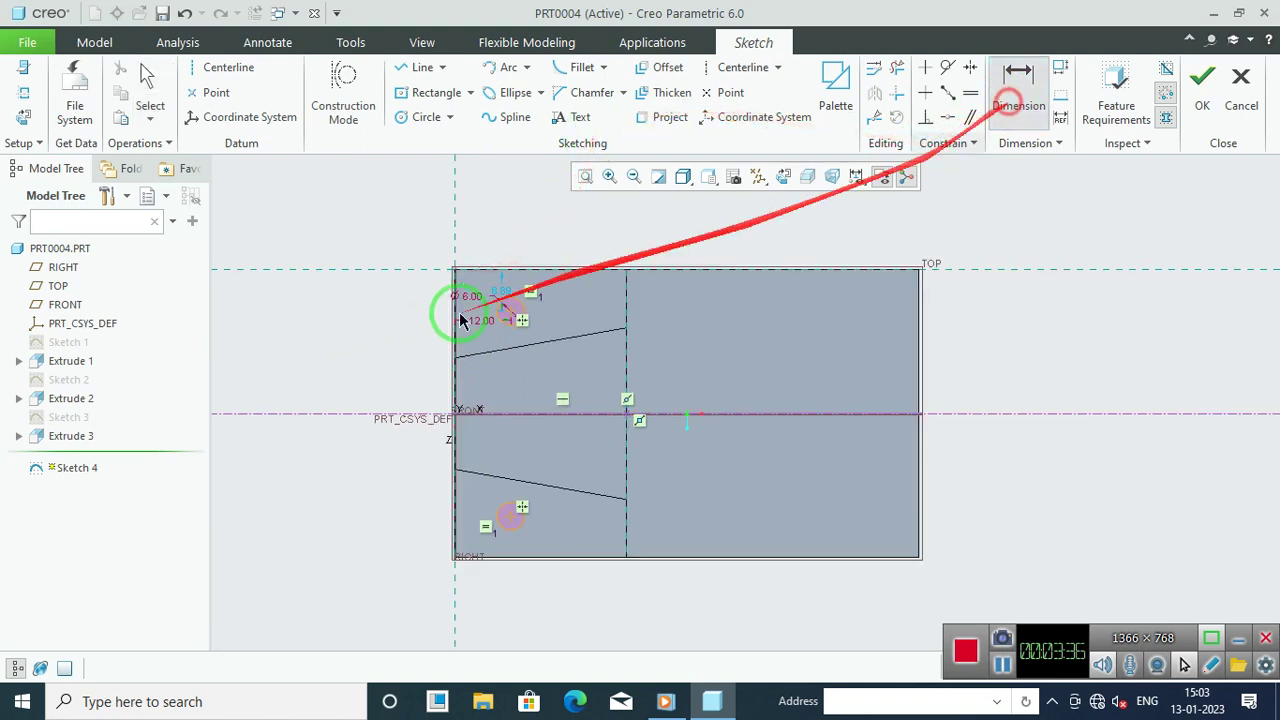
{"action": "left_click", "coordinate": [524, 320]}
{"action": "left_click", "coordinate": [505, 521]}
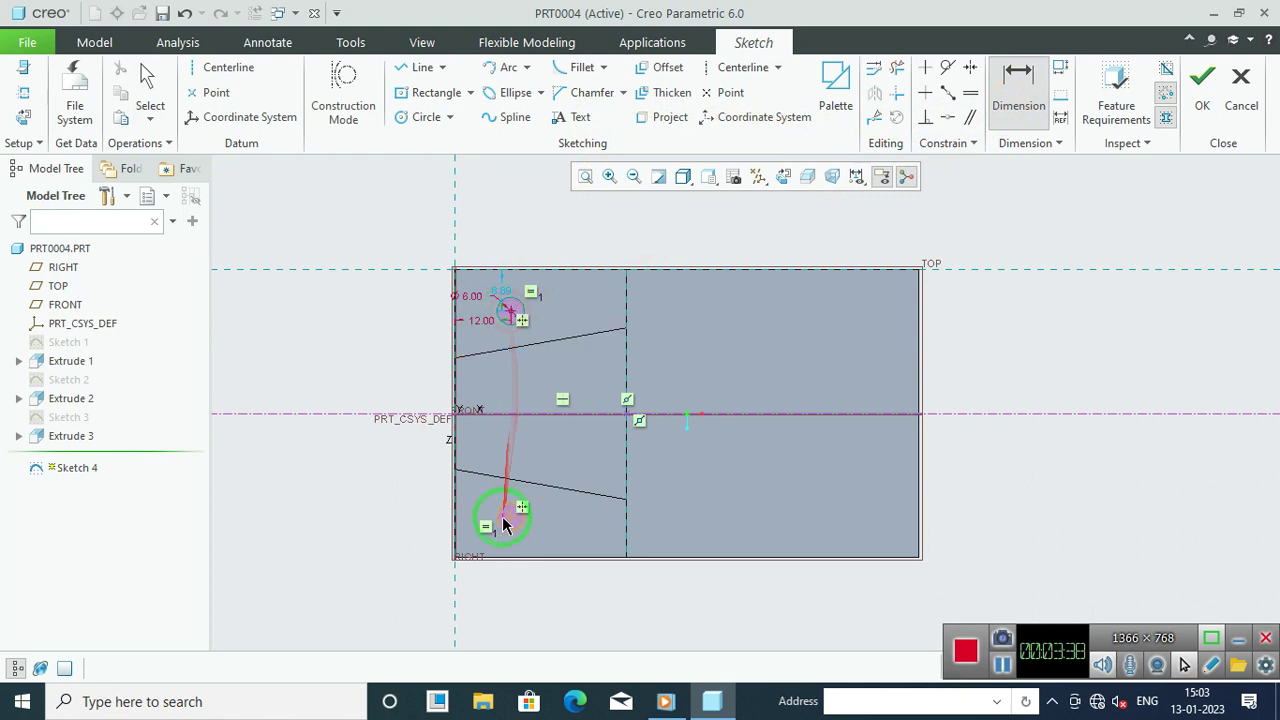
{"action": "middle_click", "coordinate": [390, 368]}
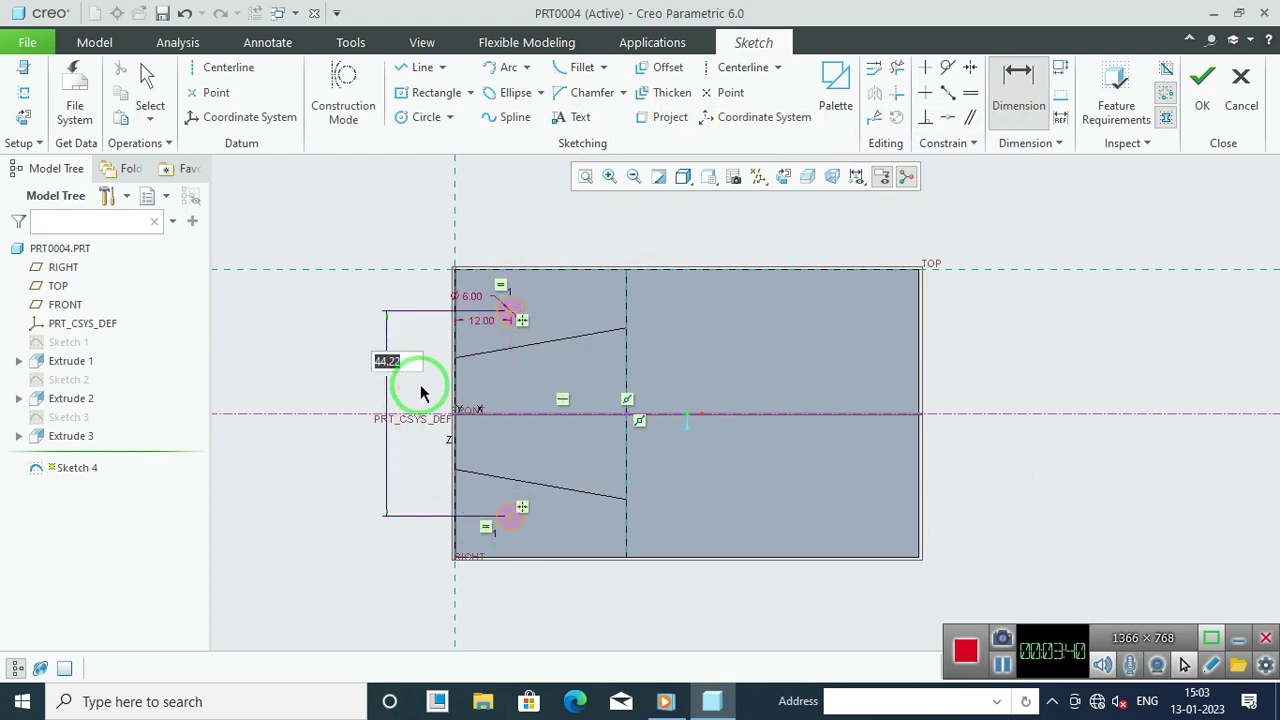
{"action": "left_click", "coordinate": [1120, 291]}
{"action": "left_click", "coordinate": [1202, 80]}
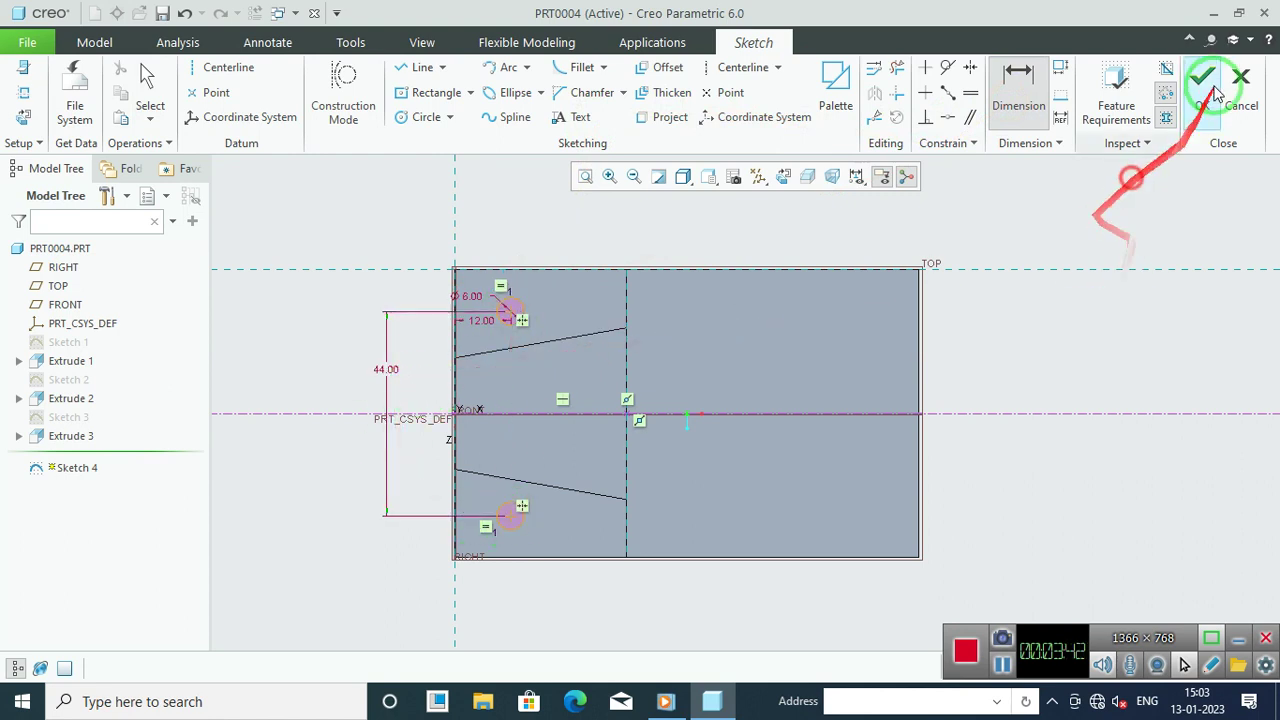
Step: Extrude the two circles down into the upper step as a material-removing cut 20 deep
{"action": "mouse_move", "coordinate": [571, 366]}
{"action": "middle_mouse_down"}
{"action": "mouse_move", "coordinate": [567, 286]}
{"action": "mouse_move", "coordinate": [545, 255]}
{"action": "middle_mouse_up"}
{"action": "left_click", "coordinate": [500, 105]}
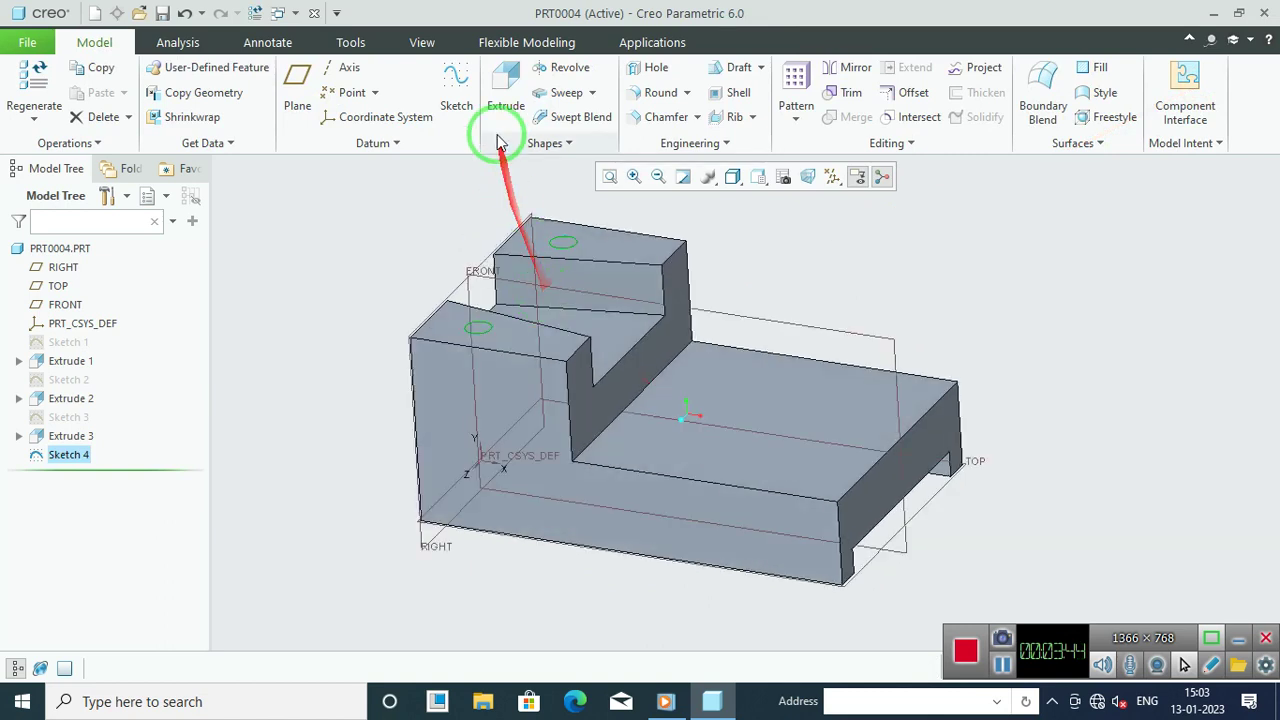
{"action": "left_click_drag", "start_coordinate": [505, 185], "coordinate": [525, 367]}
{"action": "left_click", "coordinate": [247, 90]}
{"action": "left_click_drag", "start_coordinate": [247, 90], "coordinate": [163, 89]}
{"action": "type", "text": "20"}
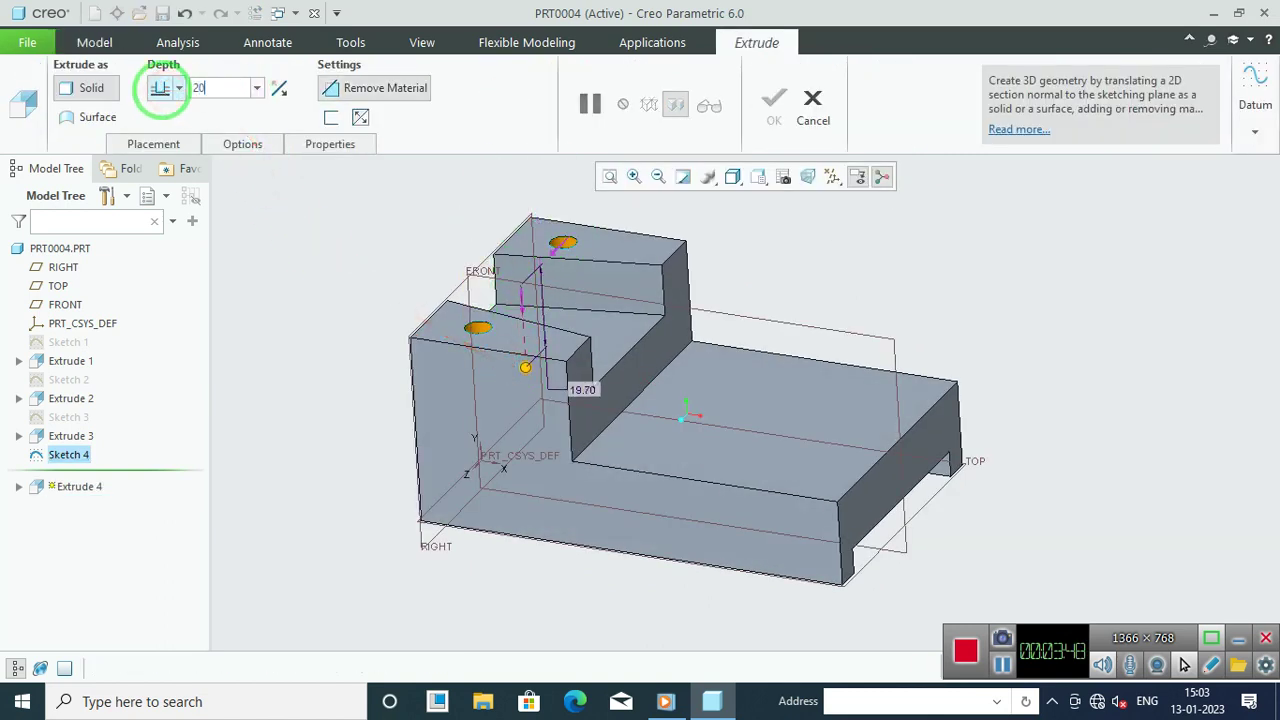
{"action": "key", "text": "Return"}
{"action": "left_click", "coordinate": [770, 100]}
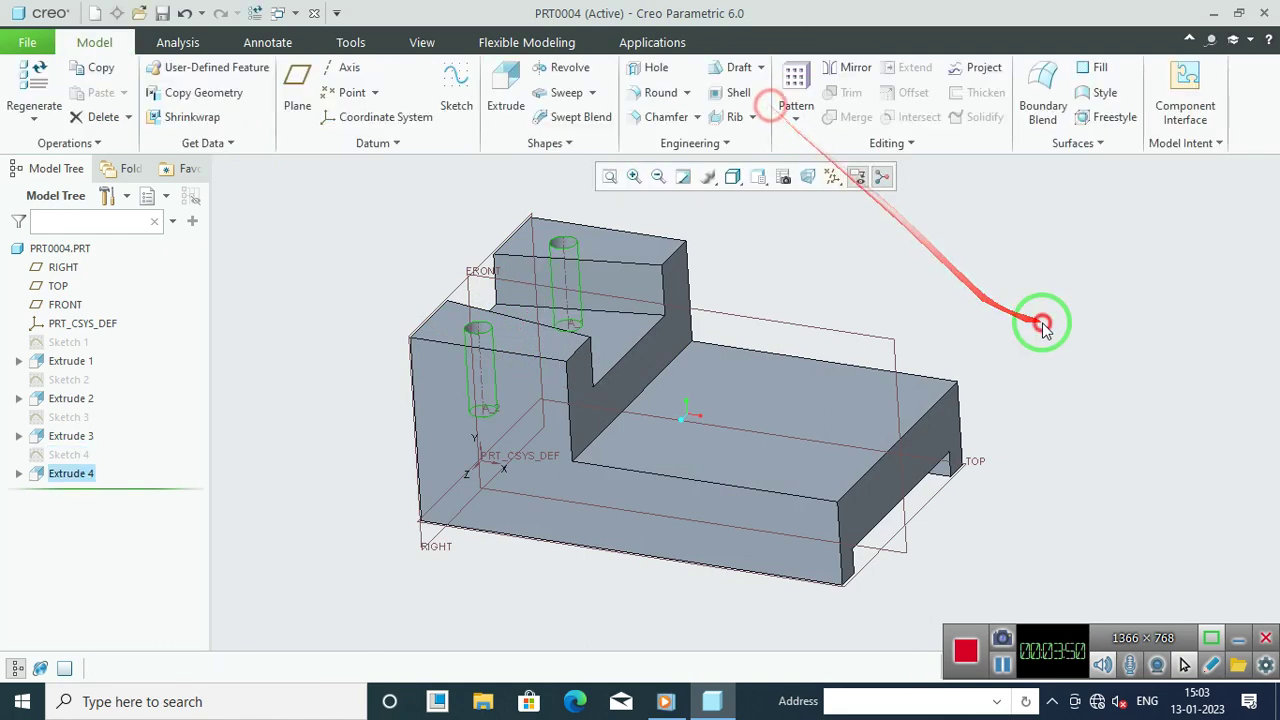
Step: Start a sketch on the floor of the tapered slot, viewed square to the sketch plane
{"action": "middle_click_drag", "start_coordinate": [1043, 317], "coordinate": [985, 218]}
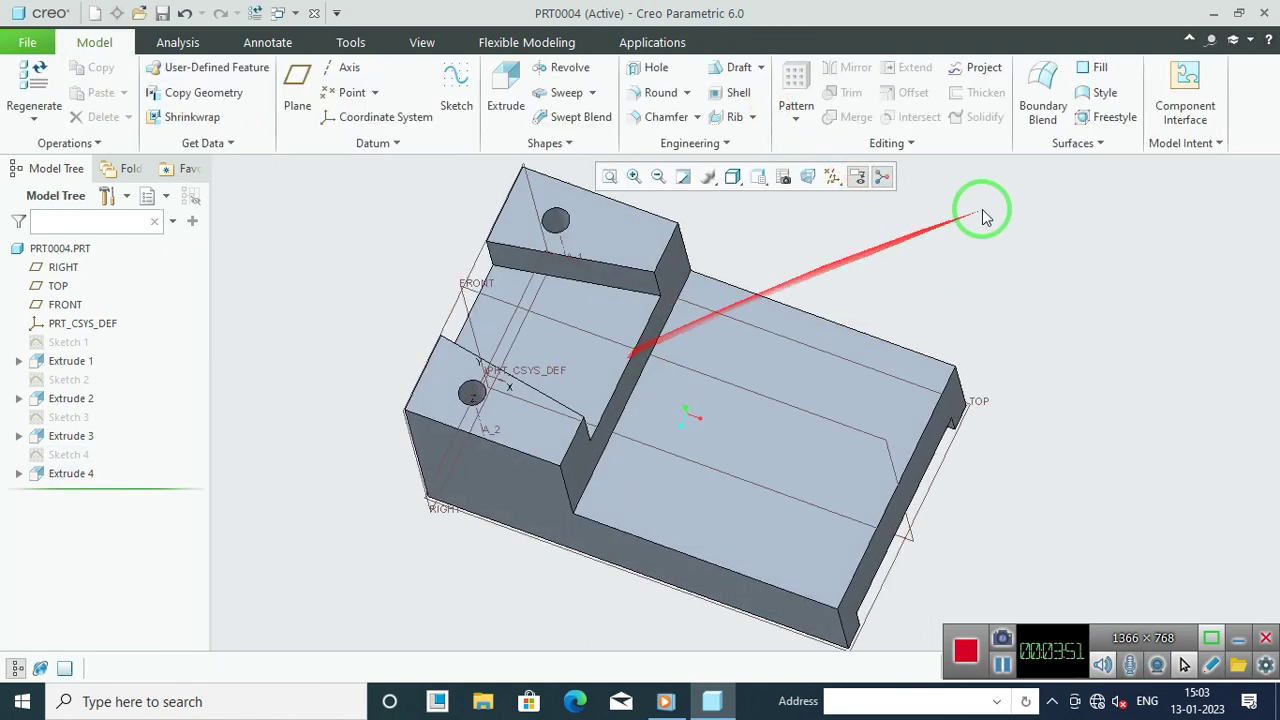
{"action": "left_click", "coordinate": [456, 90]}
{"action": "left_click", "coordinate": [586, 313]}
{"action": "left_click", "coordinate": [1180, 440]}
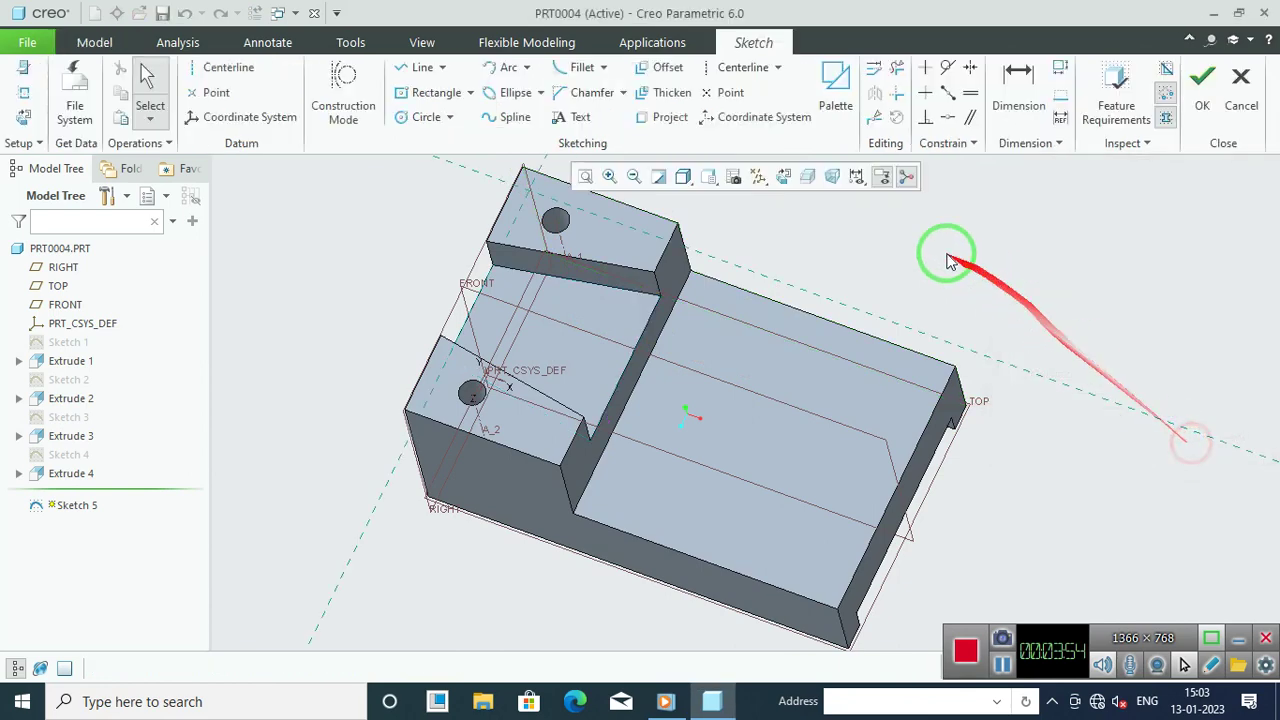
{"action": "left_click", "coordinate": [790, 180]}
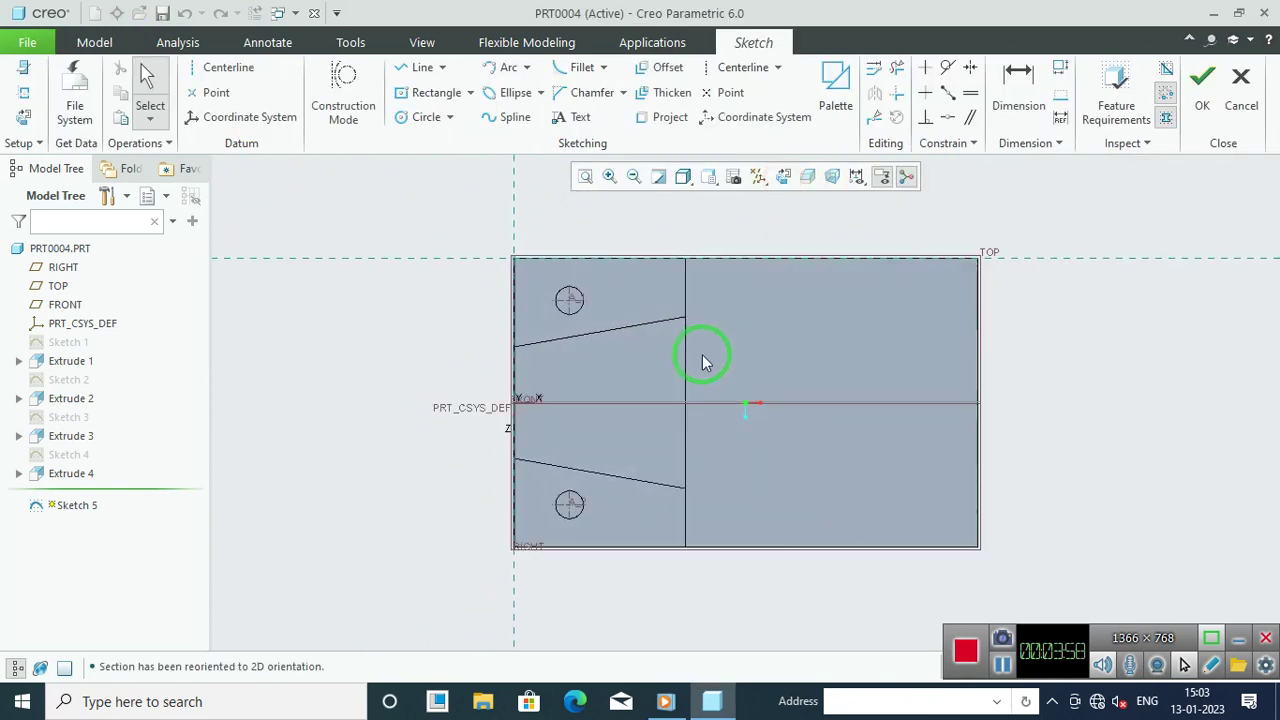
Step: Draw a lengthwise centerline through the middle of the block in the slot-floor sketch
{"action": "left_click", "coordinate": [741, 68]}
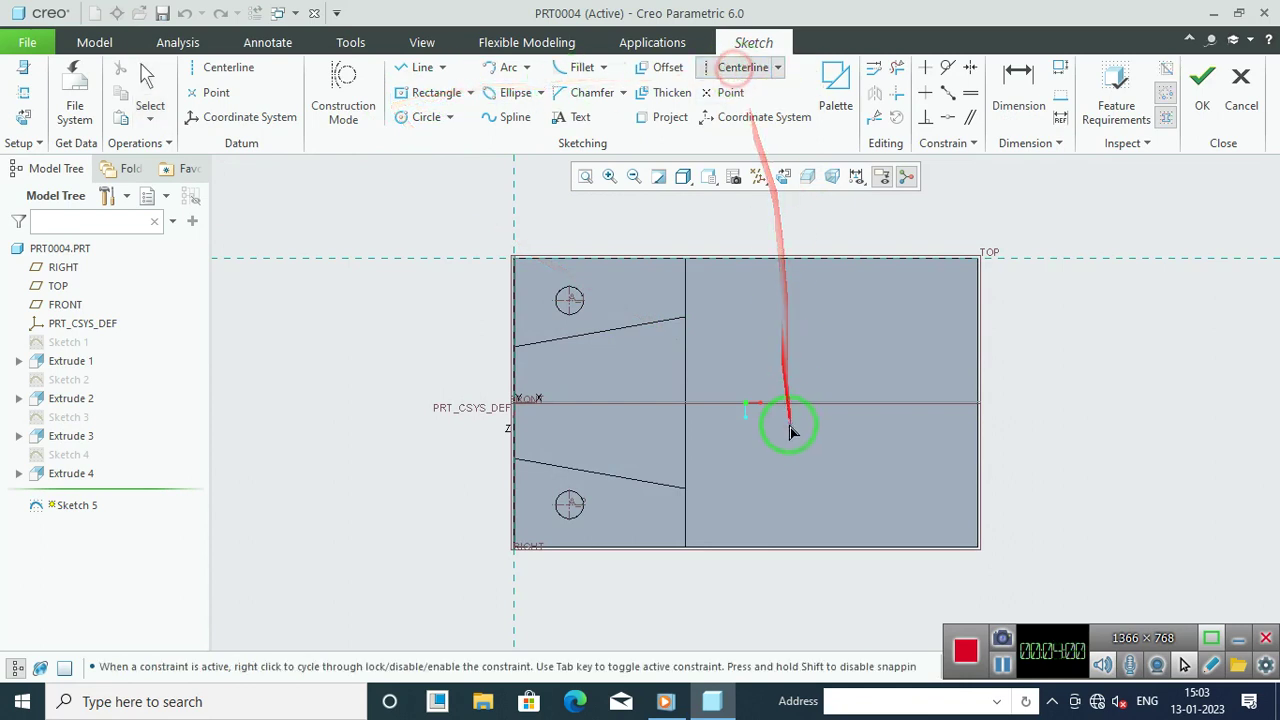
{"action": "left_click", "coordinate": [514, 403]}
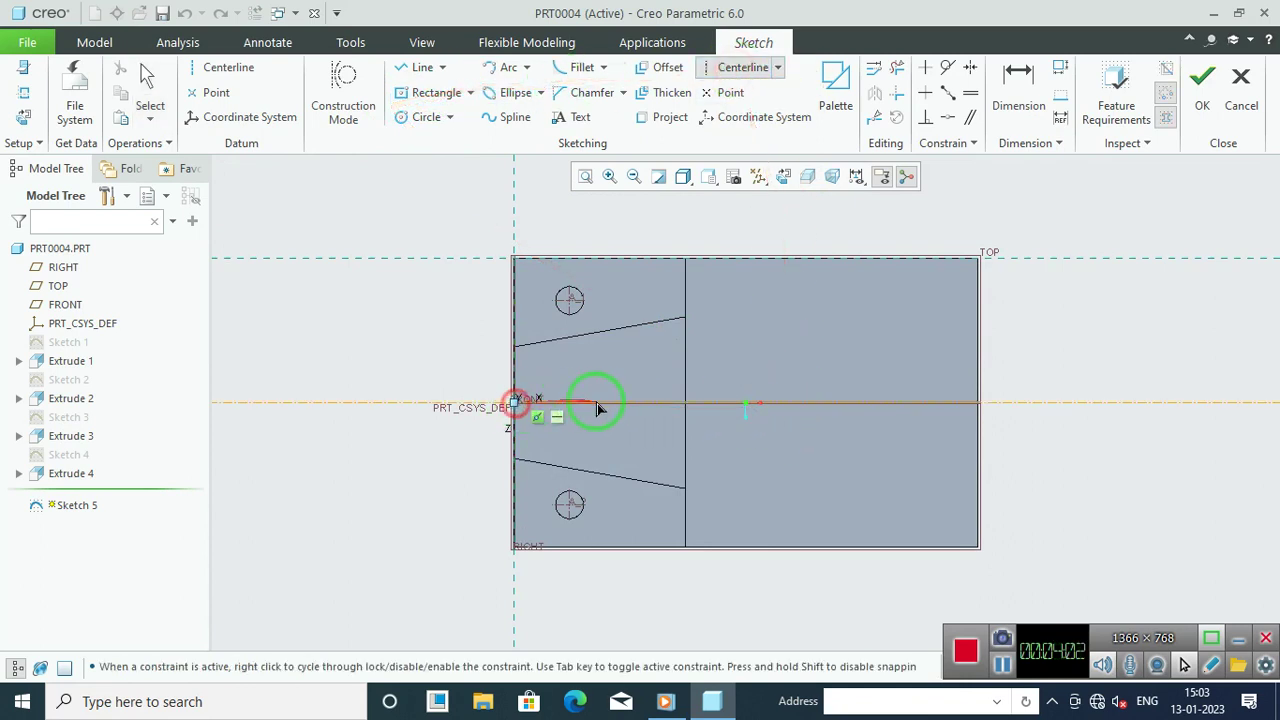
{"action": "left_click", "coordinate": [603, 403]}
{"action": "middle_click", "coordinate": [1030, 357]}
Step: Sketch a circle of diameter 10 on the centerline inside the tapered slot, centered about 18.5 from the outer end edge
{"action": "left_click", "coordinate": [426, 117]}
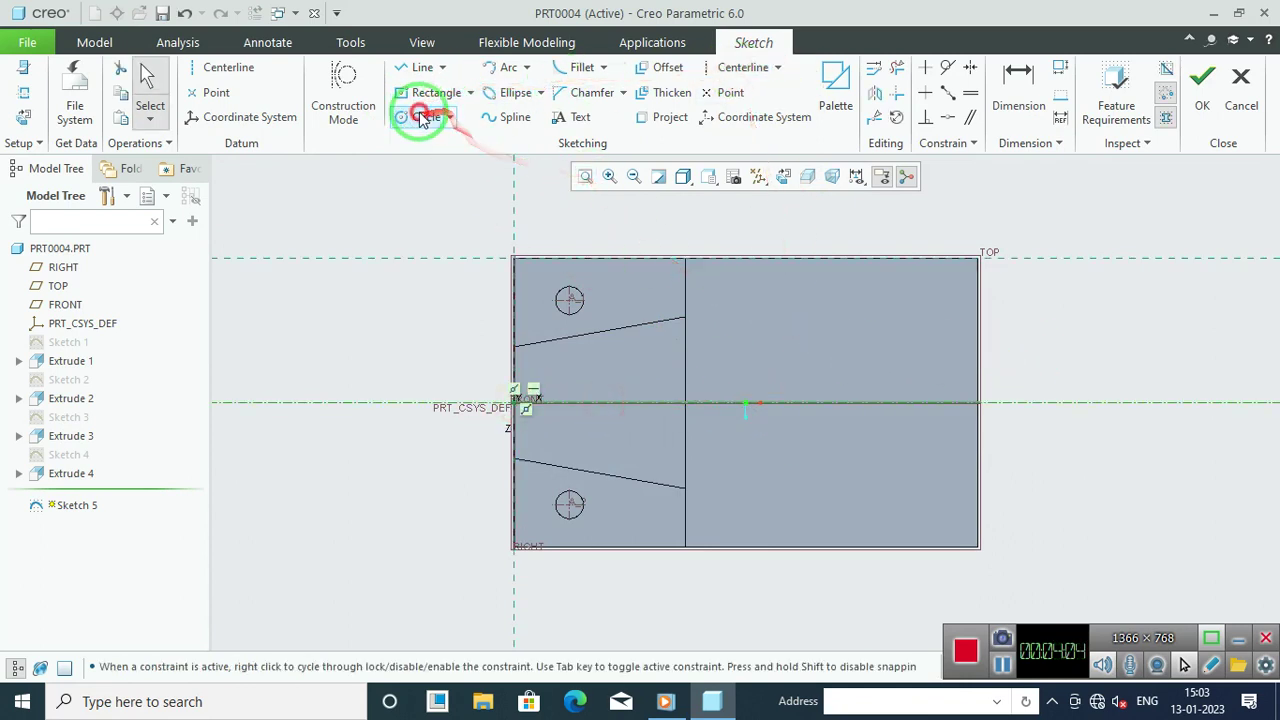
{"action": "left_click", "coordinate": [620, 437]}
{"action": "middle_click", "coordinate": [611, 223]}
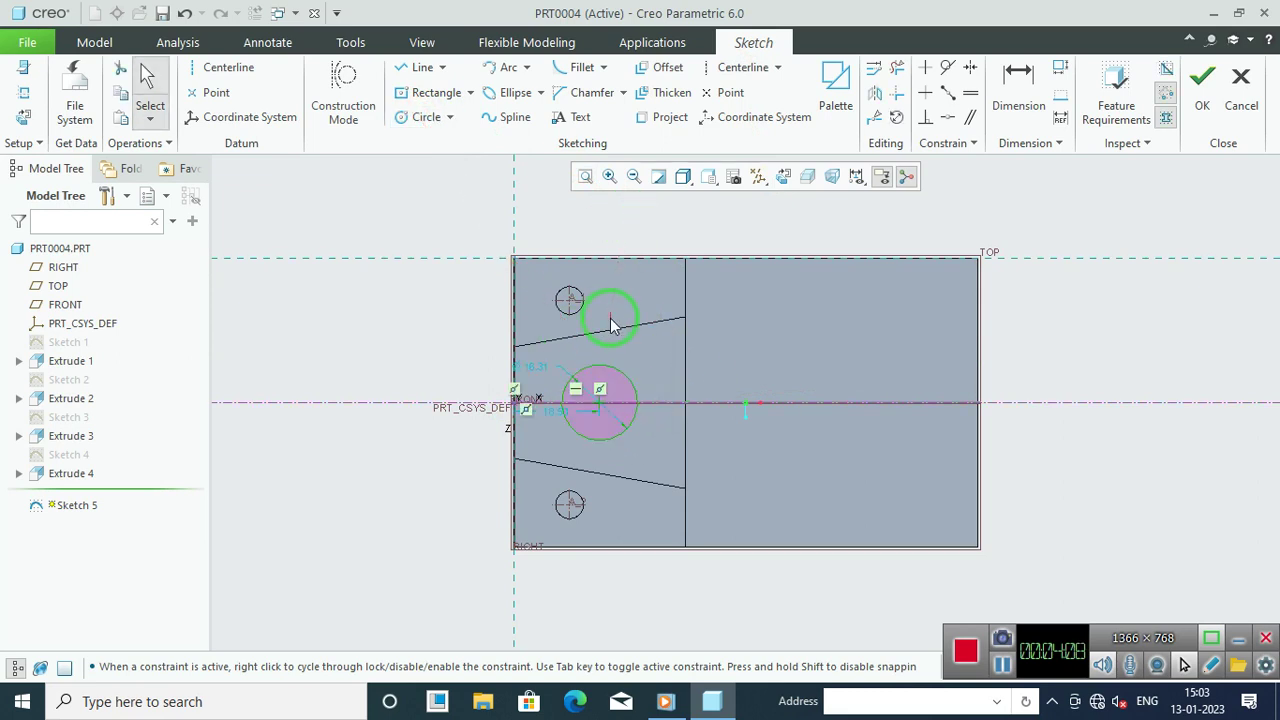
{"action": "scroll", "coordinate": [612, 325], "scroll_direction": "up", "scroll_amount": 2}
{"action": "double_click", "coordinate": [508, 392]}
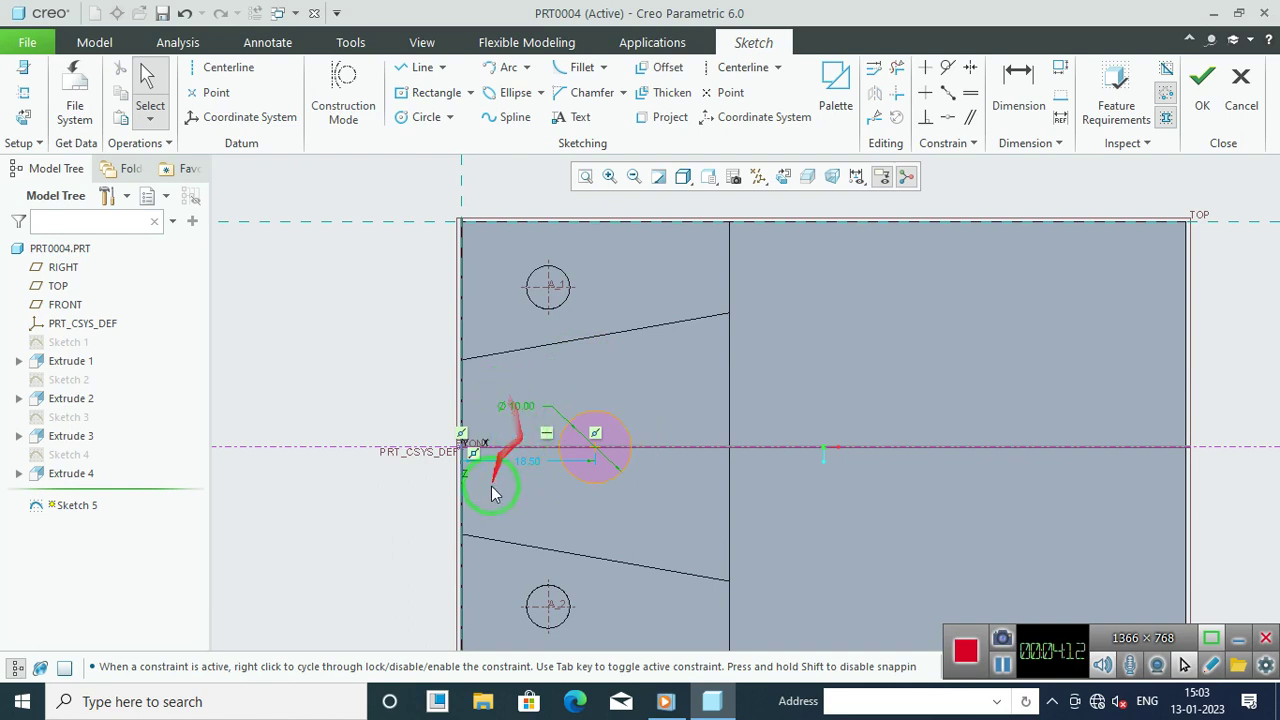
Step: Replace the circle's position dimension with one from its center to the upper step's inner edge, set to 20
{"action": "left_click_drag", "start_coordinate": [525, 470], "coordinate": [594, 400]}
{"action": "left_click", "coordinate": [639, 370]}
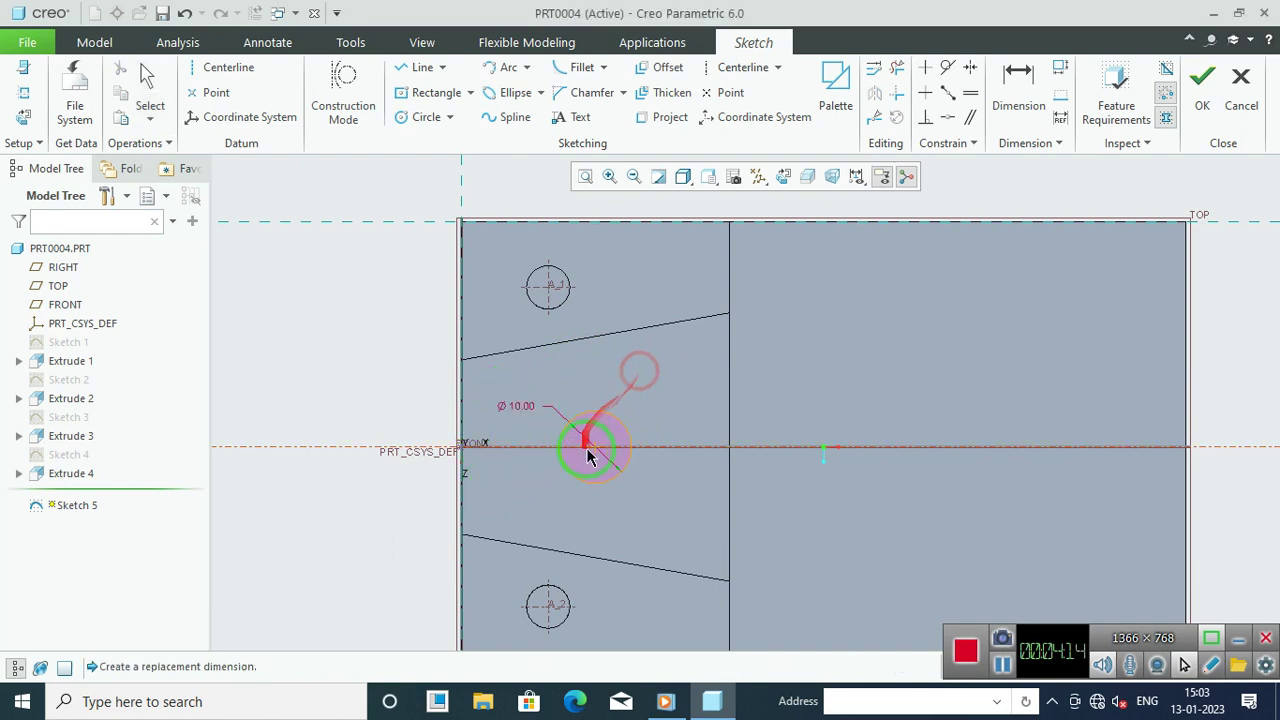
{"action": "middle_click", "coordinate": [670, 207]}
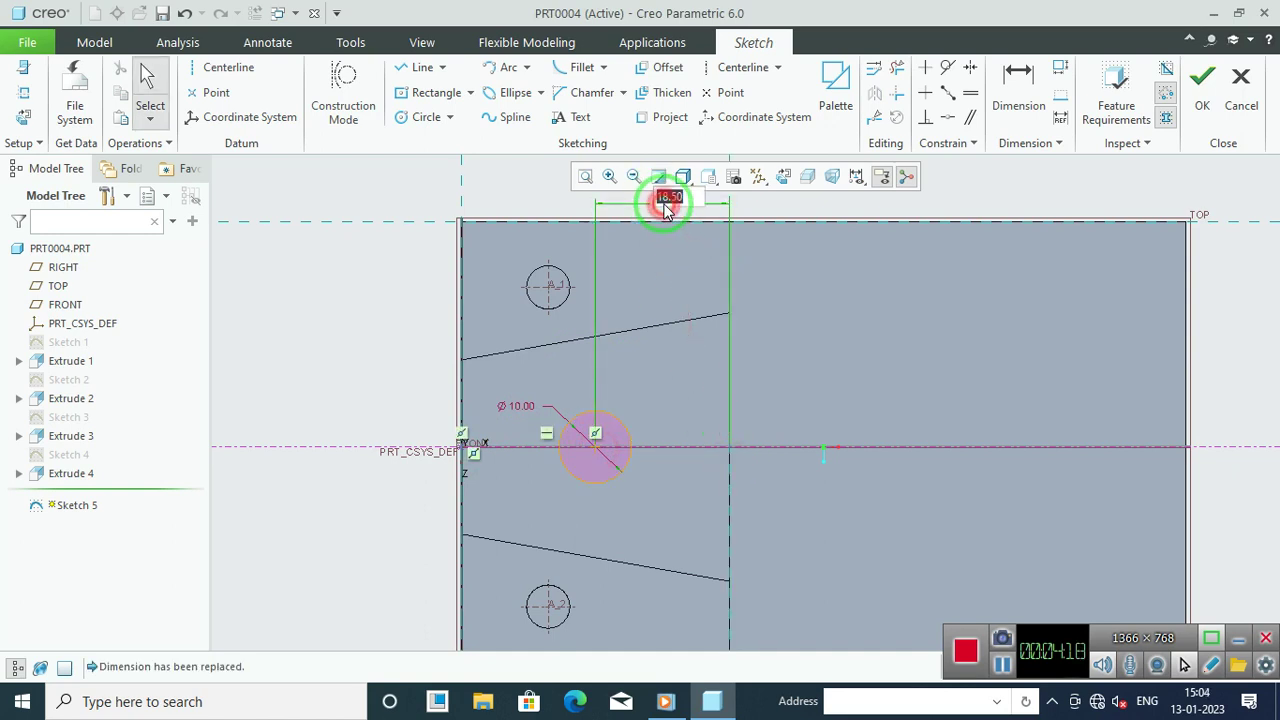
{"action": "type", "text": "20"}
{"action": "key", "text": "Return"}
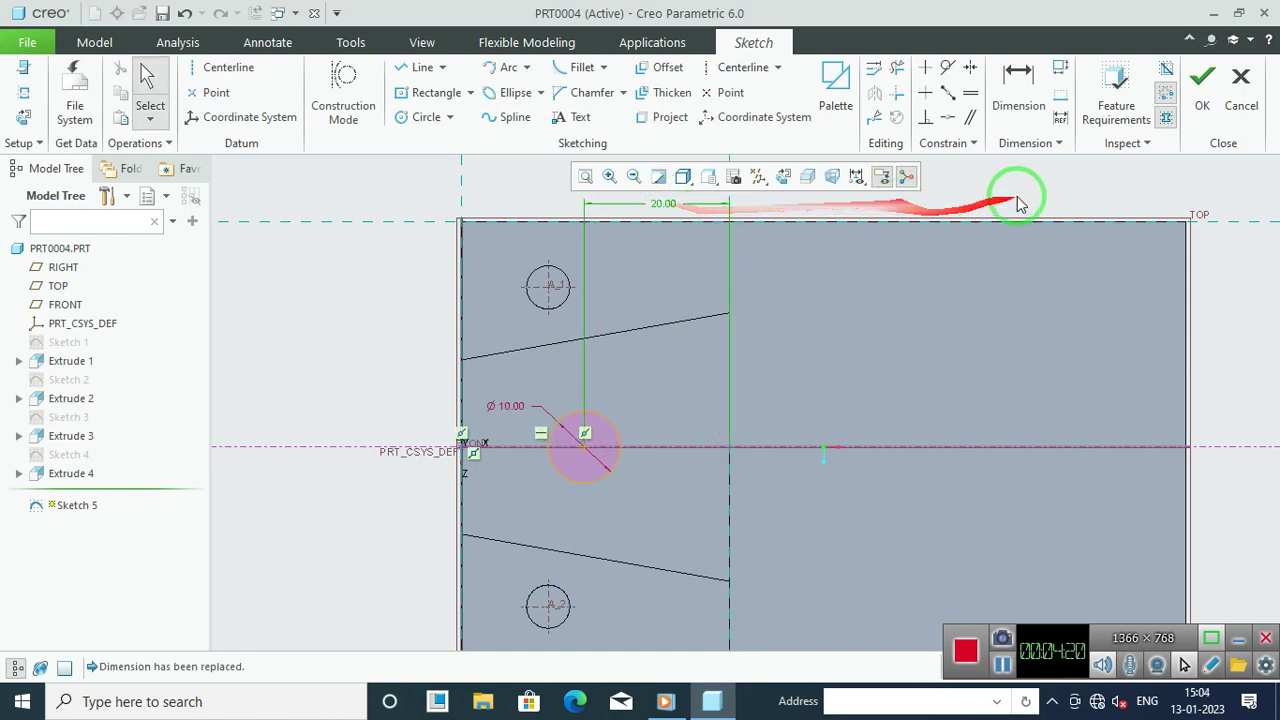
Step: Draw a line about 24 long on the centerline over the lower step, starting about 25 from the upper step's inner edge
{"action": "scroll", "coordinate": [1014, 194], "scroll_direction": "up", "scroll_amount": 3}
{"action": "scroll", "coordinate": [1133, 265], "scroll_direction": "down", "scroll_amount": 2}
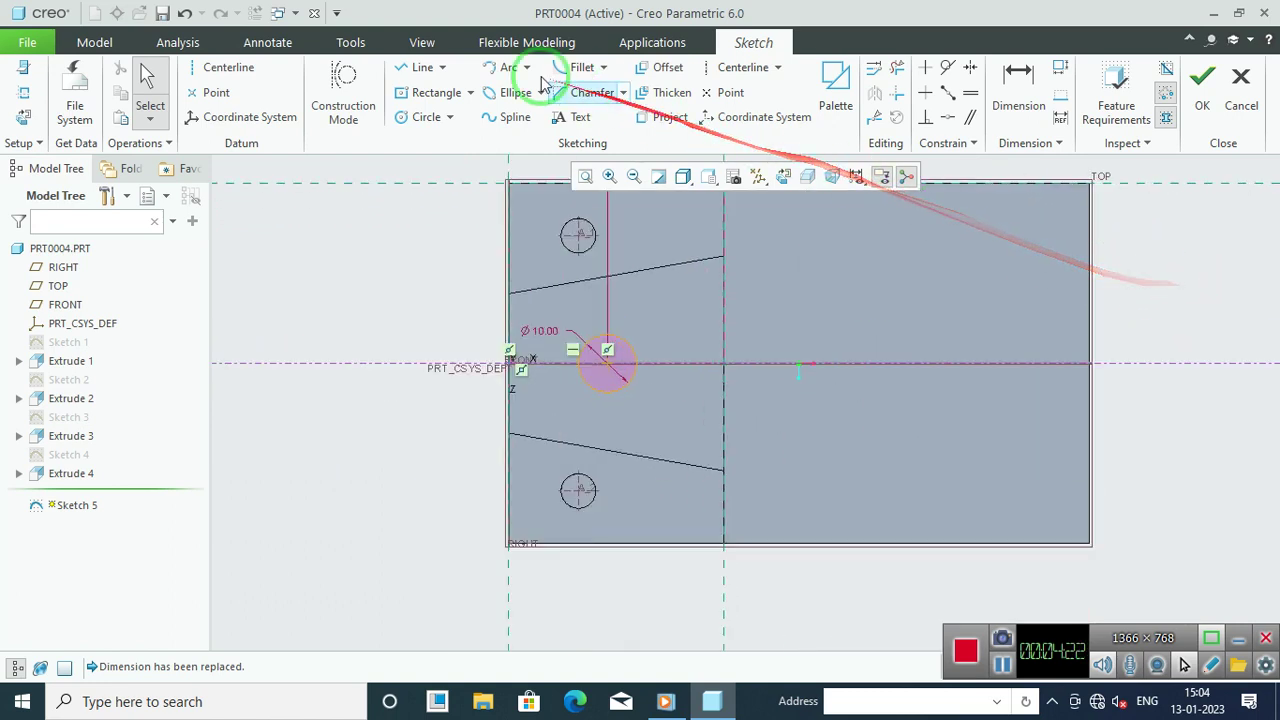
{"action": "left_click", "coordinate": [422, 67]}
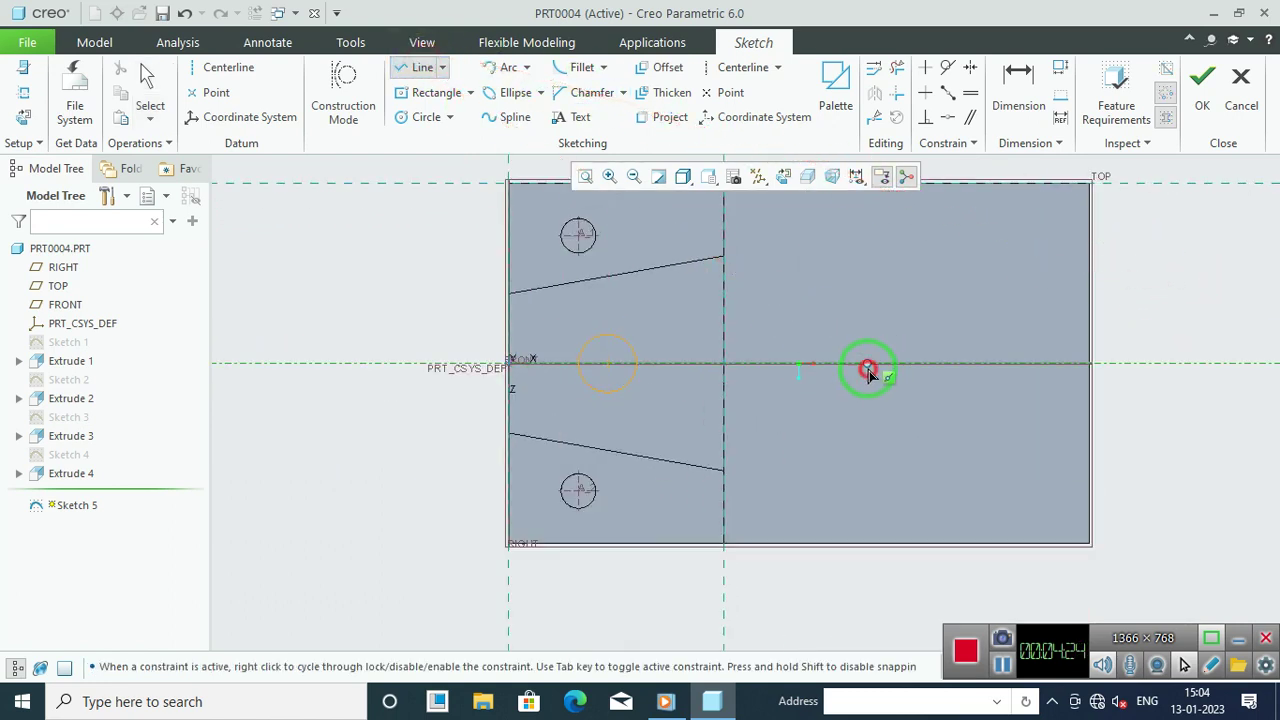
{"action": "left_click", "coordinate": [1005, 368]}
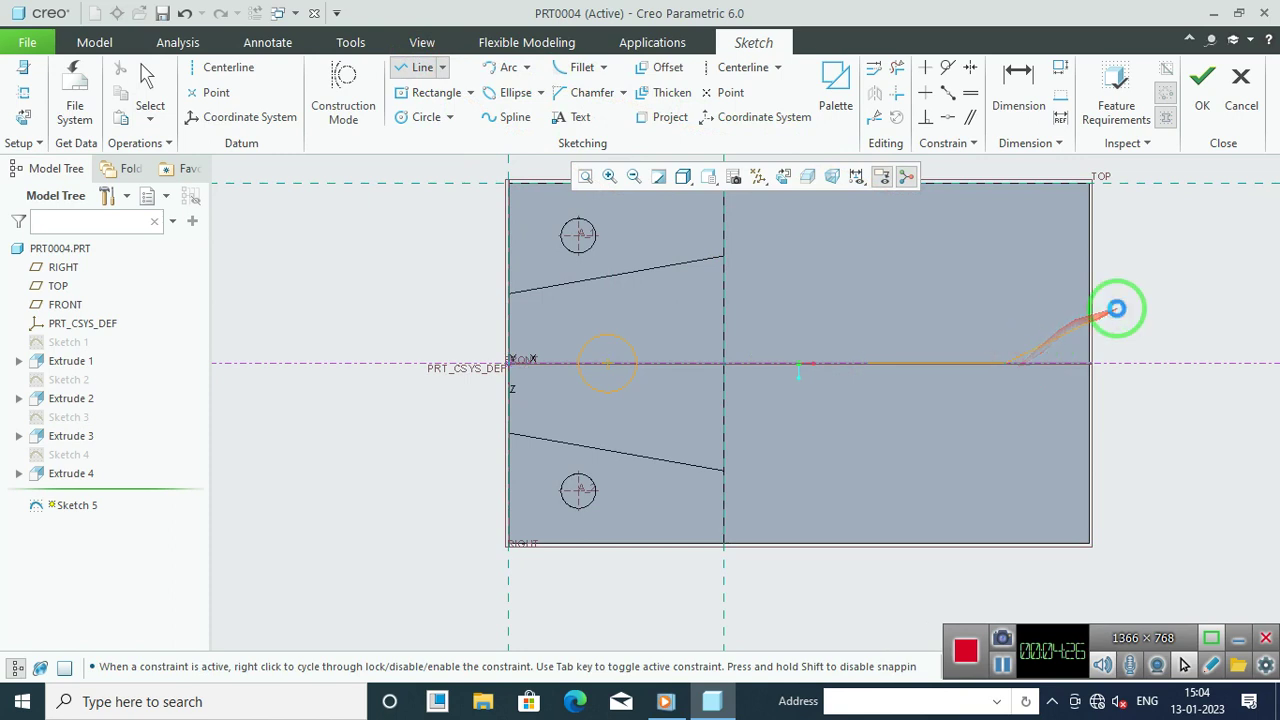
{"action": "middle_click", "coordinate": [1120, 305]}
{"action": "scroll", "coordinate": [1138, 307], "scroll_direction": "down", "scroll_amount": 2}
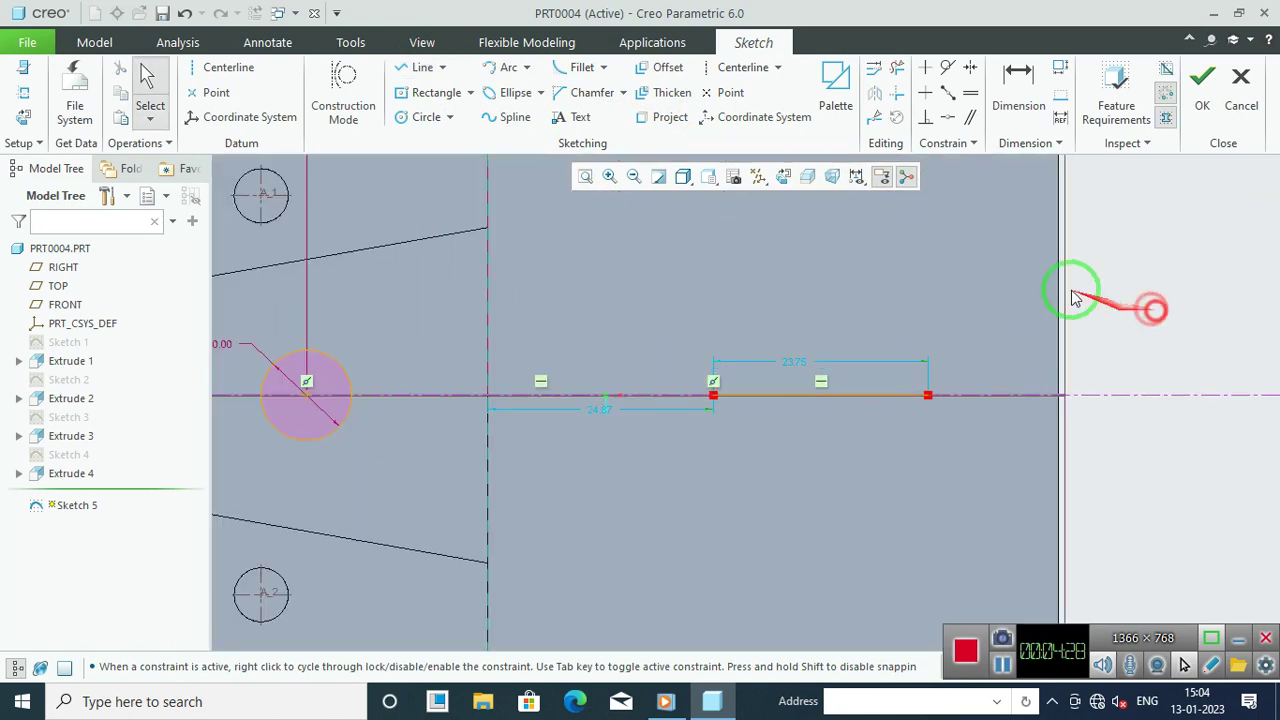
{"action": "left_click", "coordinate": [665, 92]}
{"action": "scroll", "coordinate": [1075, 378], "scroll_direction": "up", "scroll_amount": 2}
{"action": "left_click", "coordinate": [1185, 203]}
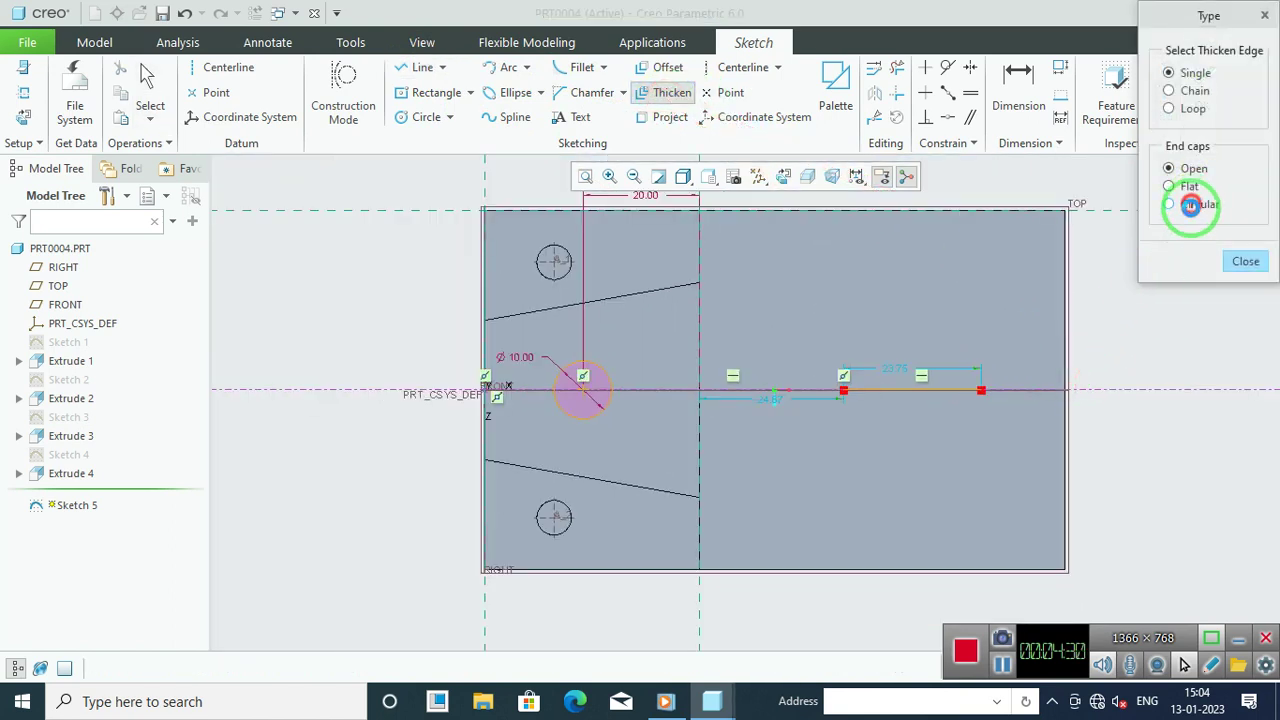
{"action": "scroll", "coordinate": [1148, 305], "scroll_direction": "down", "scroll_amount": 2}
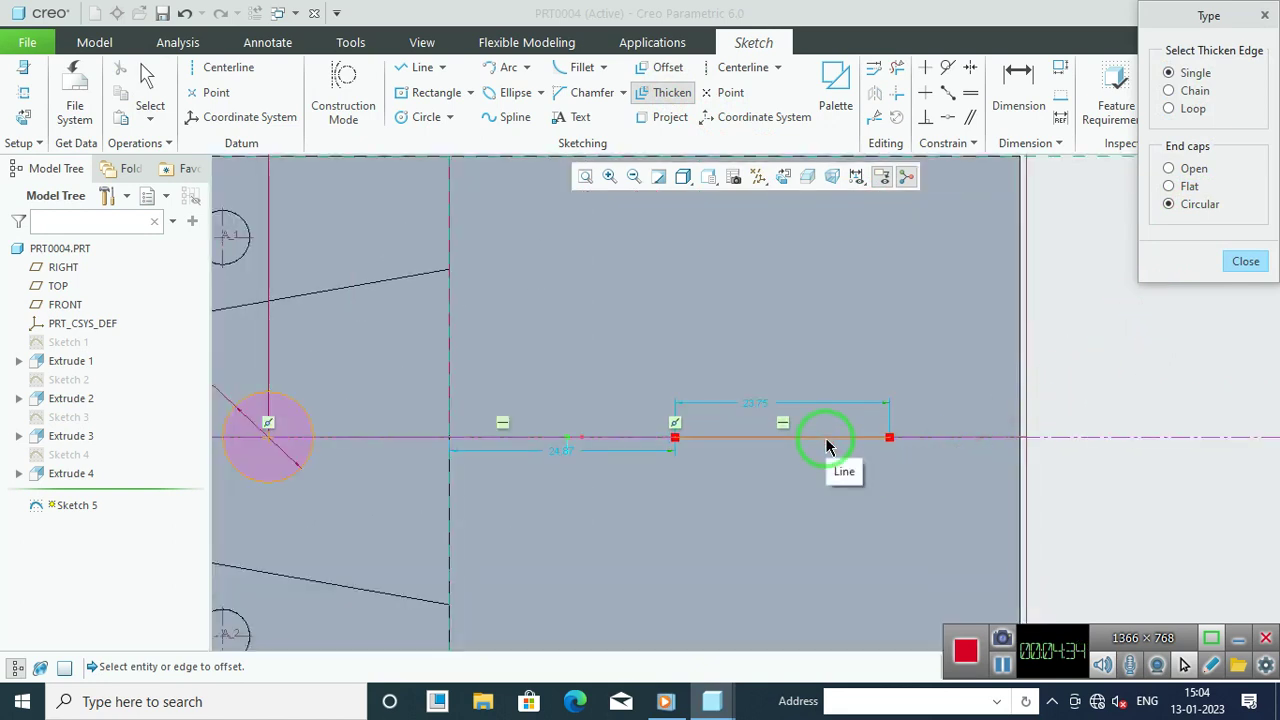
{"action": "left_click", "coordinate": [1246, 262]}
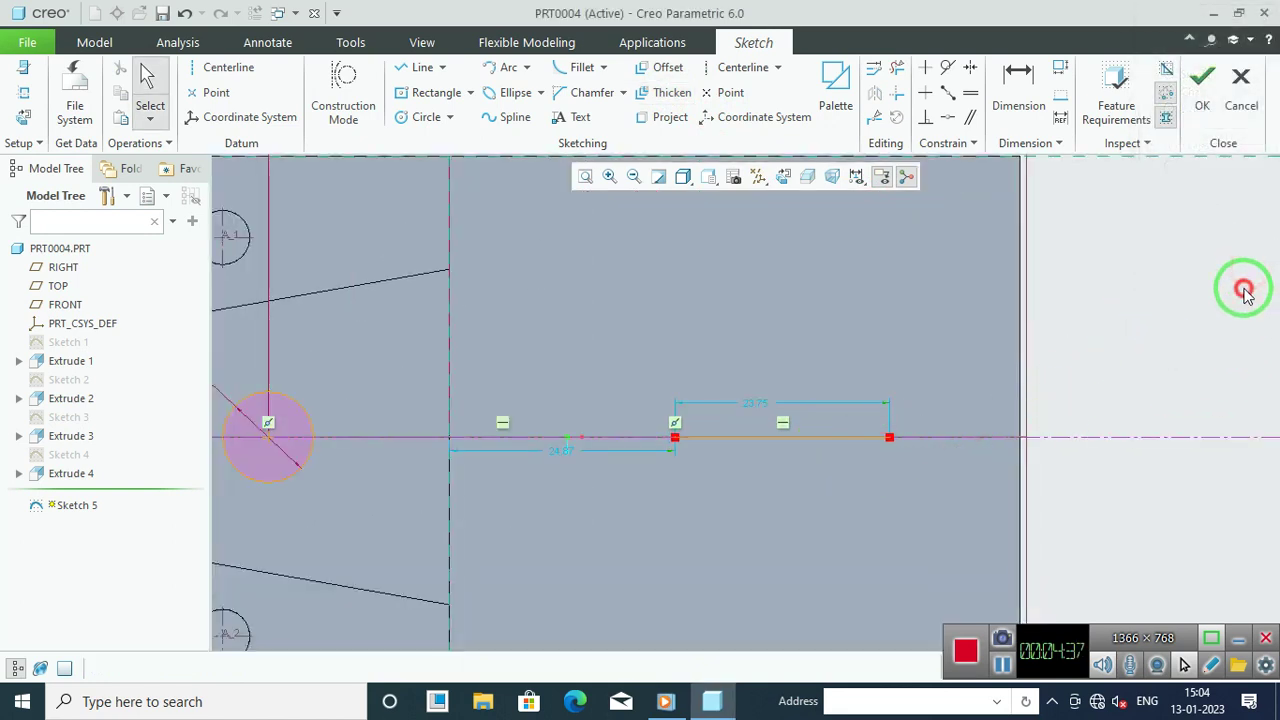
Step: Set the length of the centerline line over the lower step to 20
{"action": "left_click", "coordinate": [755, 403]}
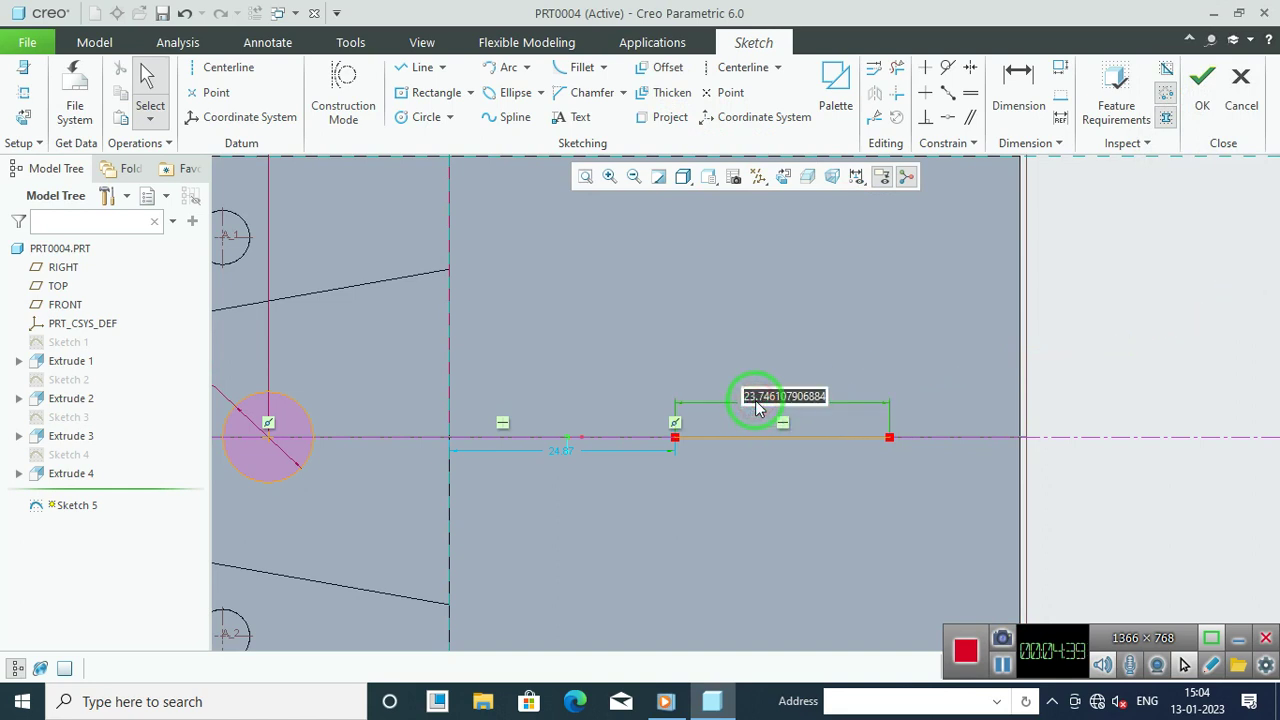
{"action": "type", "text": "20"}
{"action": "key", "text": "Return"}
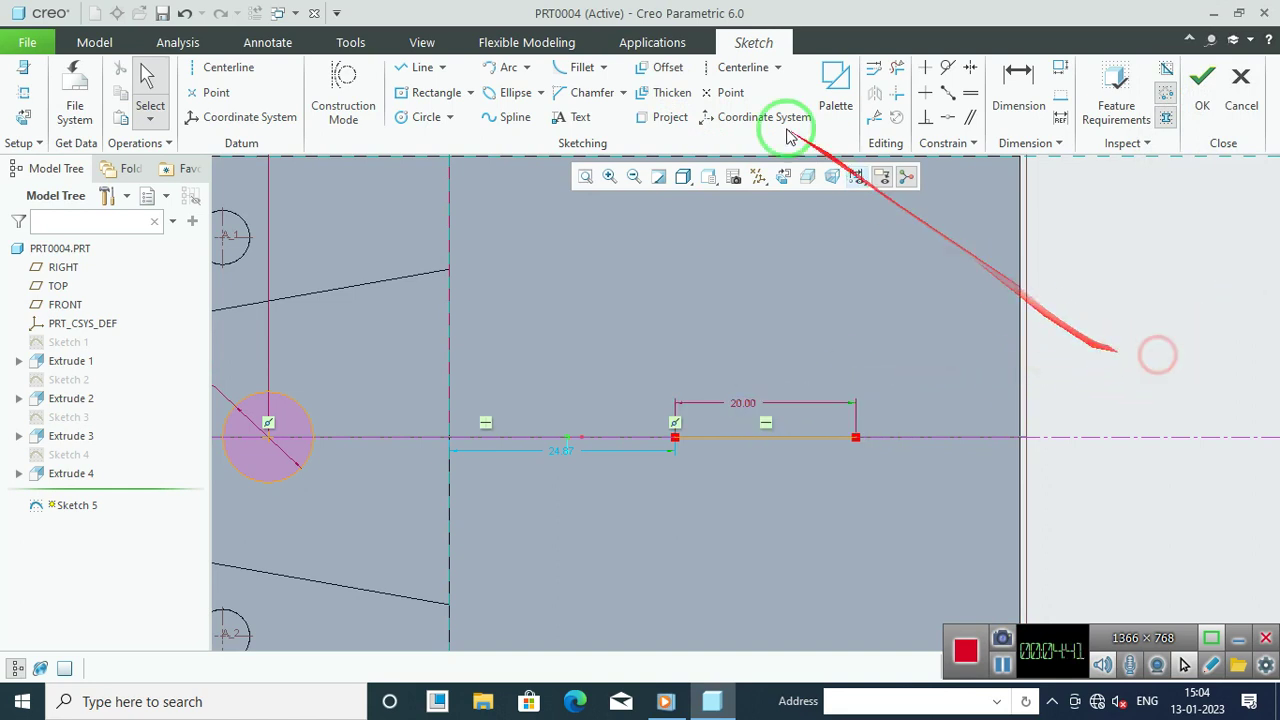
Step: Thicken the line into a 16 wide slot centered on it with circular end caps, and convert the original line to construction geometry
{"action": "left_click", "coordinate": [668, 90]}
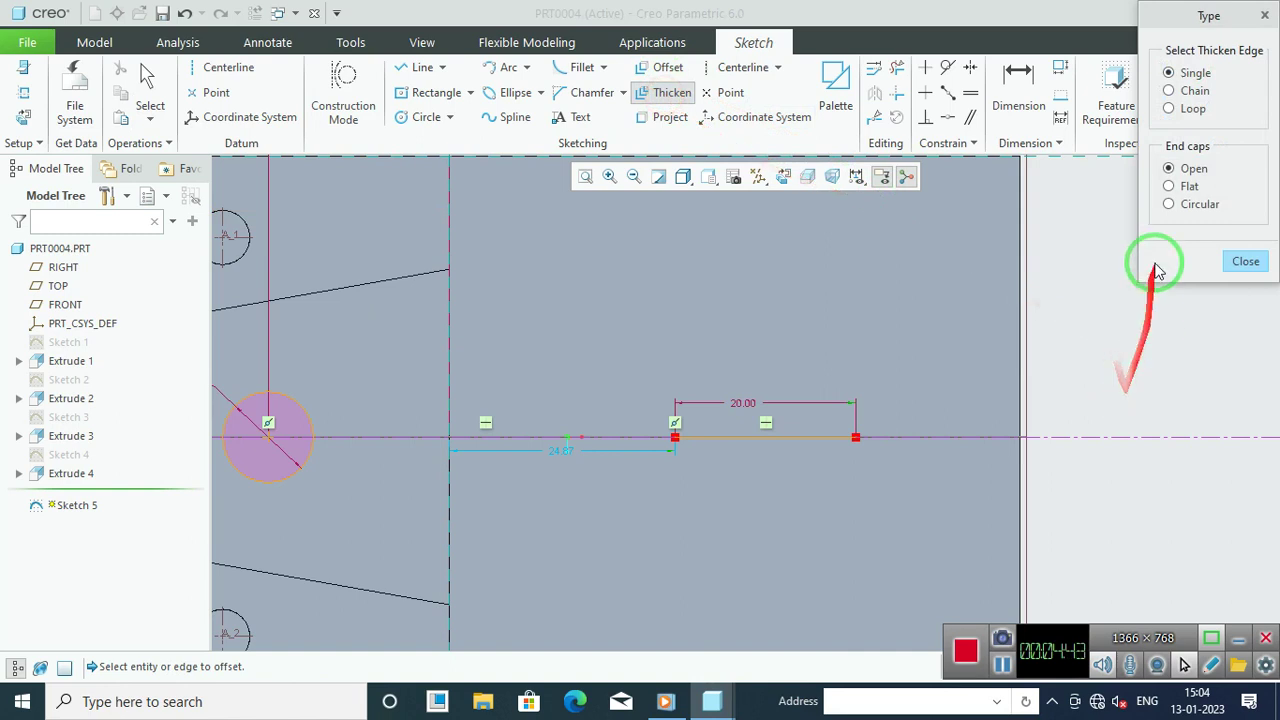
{"action": "left_click", "coordinate": [1170, 204]}
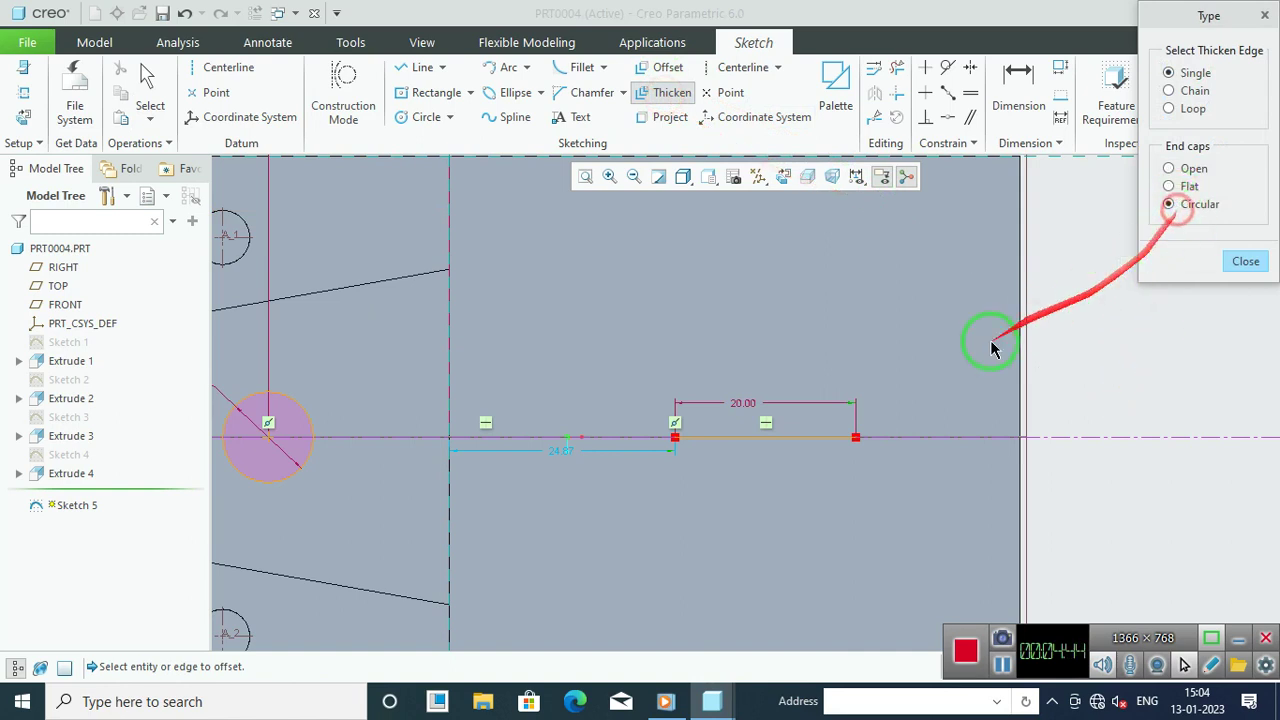
{"action": "left_click", "coordinate": [781, 442]}
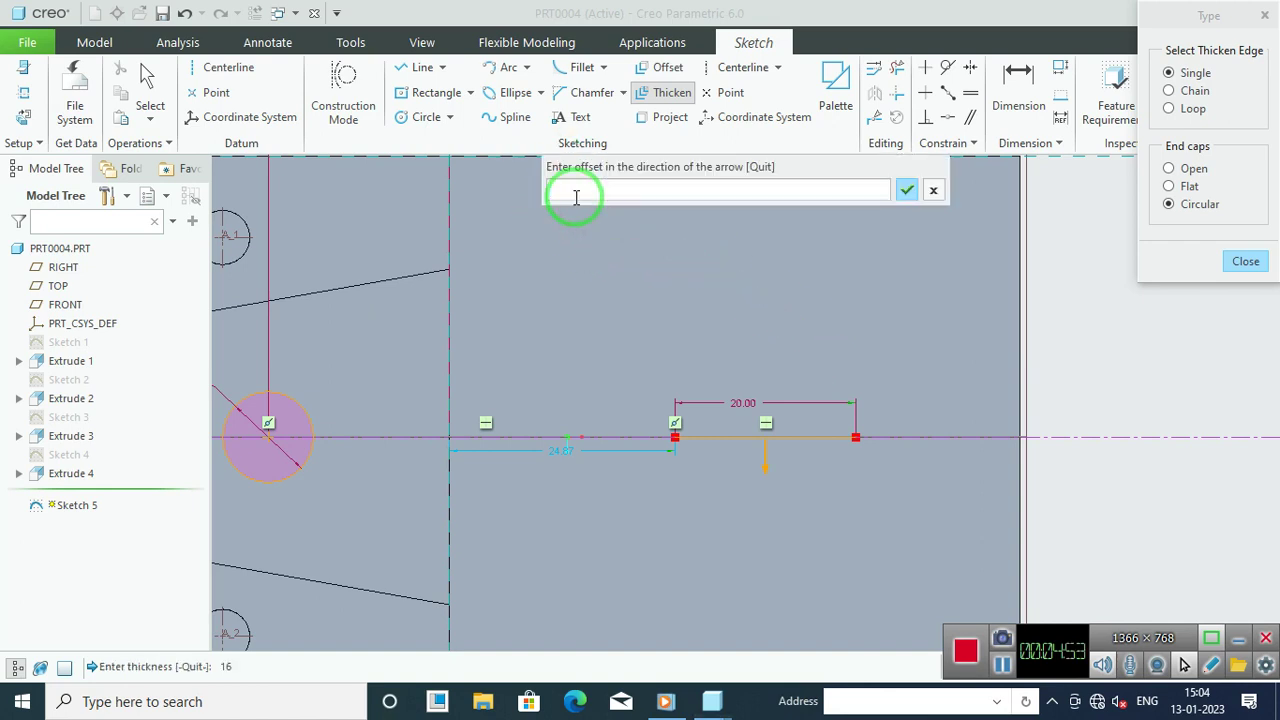
{"action": "key", "text": "Return"}
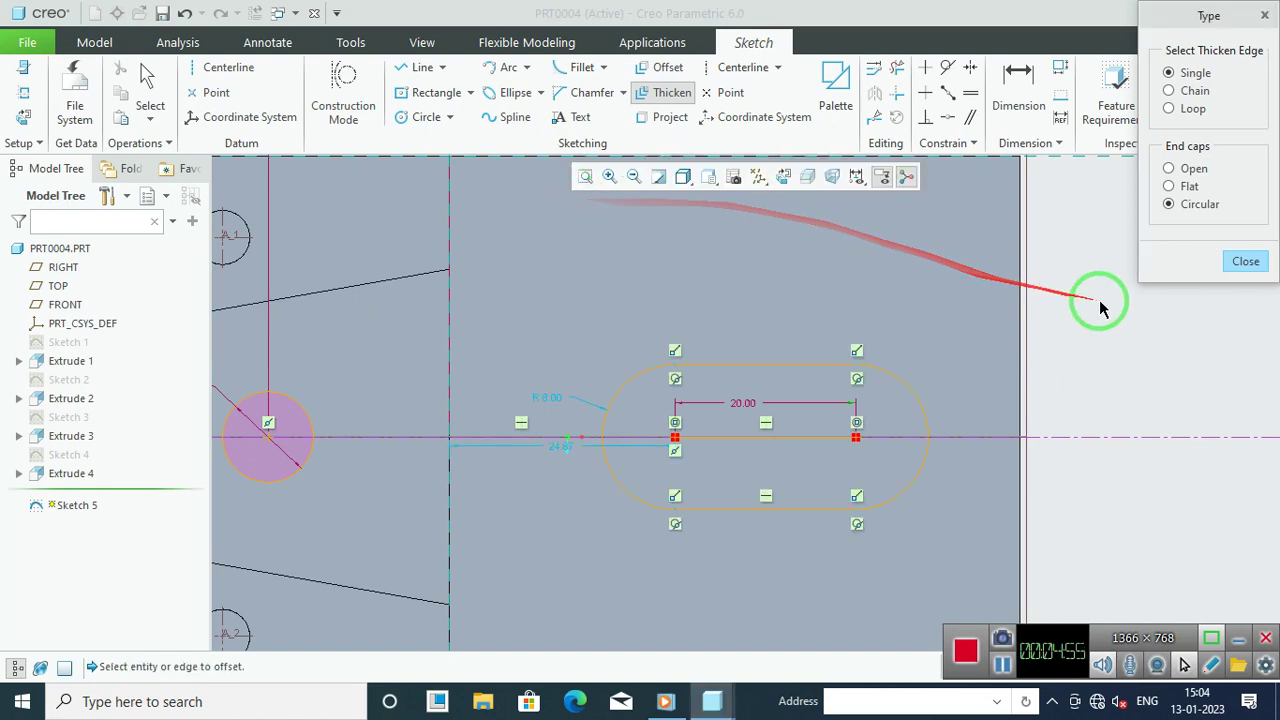
{"action": "left_click", "coordinate": [1240, 262]}
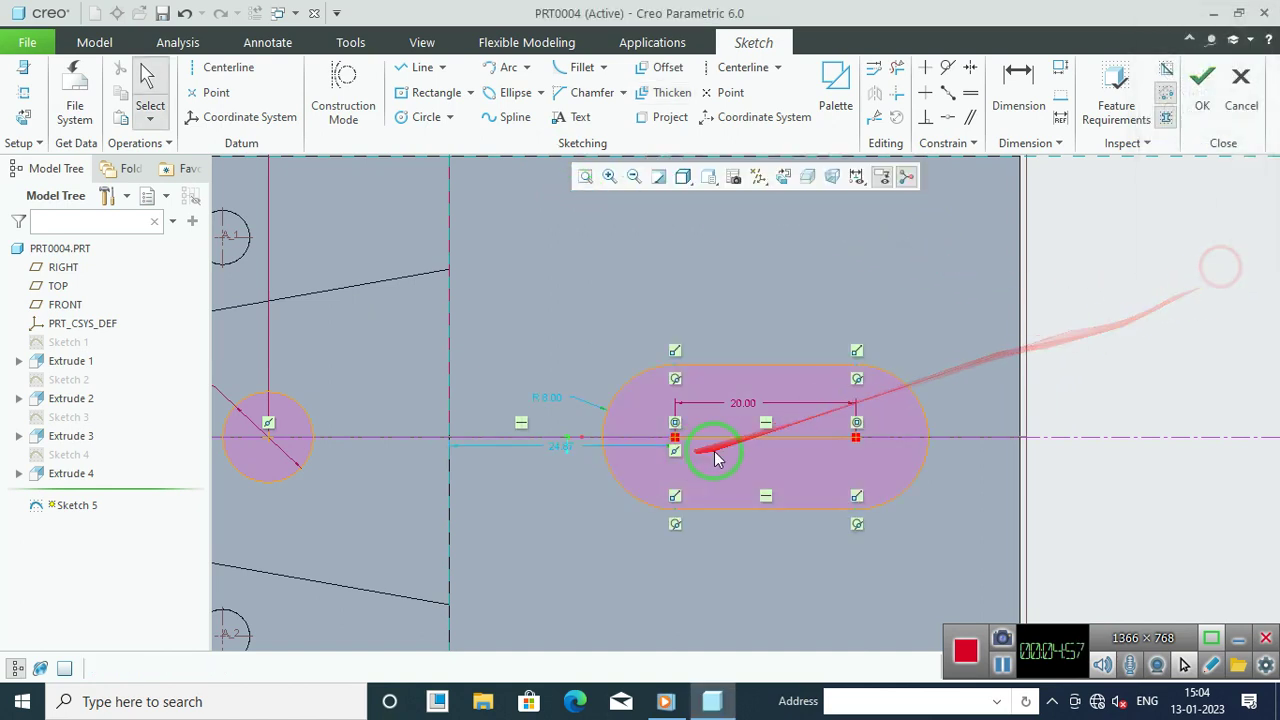
{"action": "left_click", "coordinate": [767, 436]}
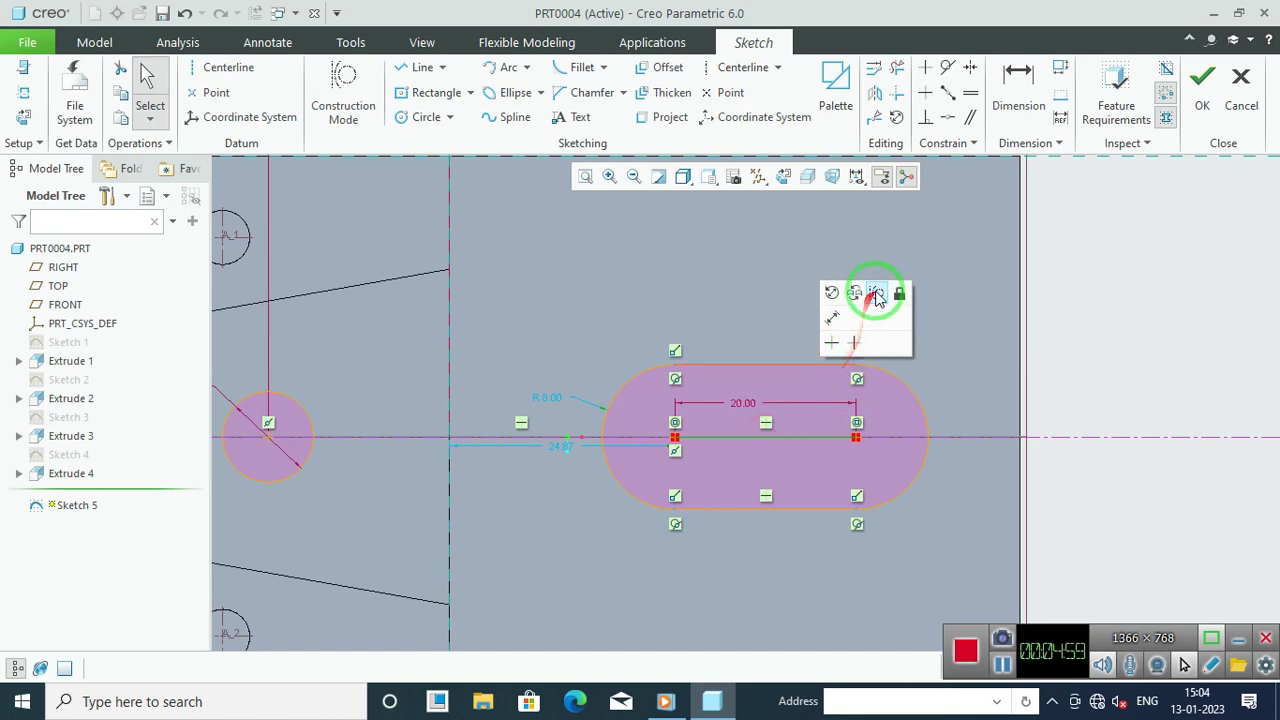
{"action": "left_click", "coordinate": [876, 295]}
Step: Replace the slot's position dimension with one from its outer arc center to the block's outer end edge, set to 23, and finish the sketch
{"action": "scroll", "coordinate": [1135, 366], "scroll_direction": "down", "scroll_amount": 2}
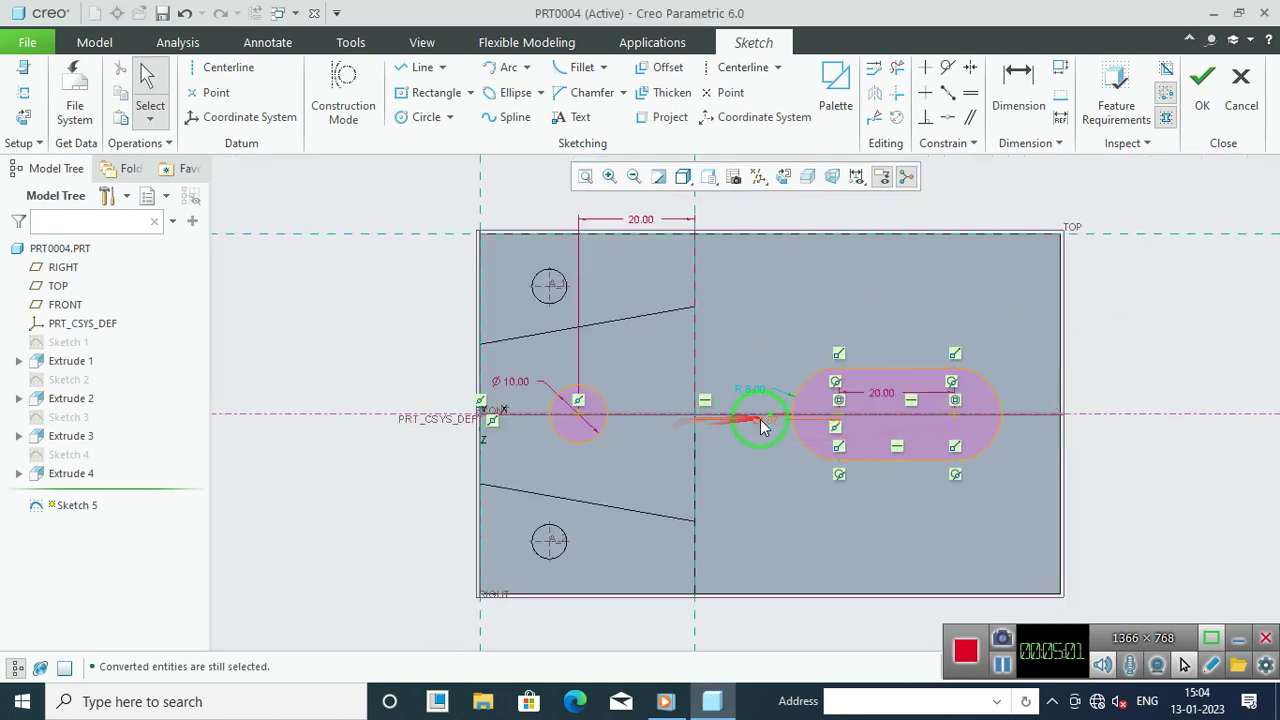
{"action": "left_click", "coordinate": [817, 362]}
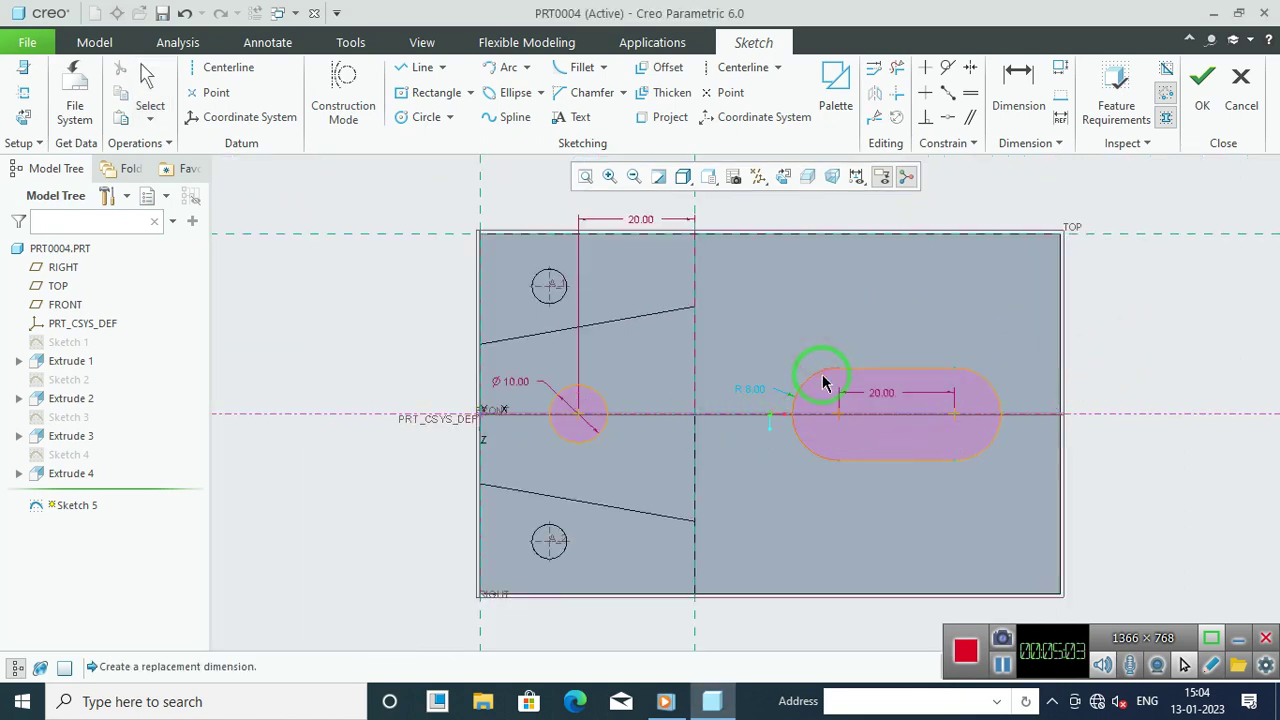
{"action": "left_click", "coordinate": [955, 414]}
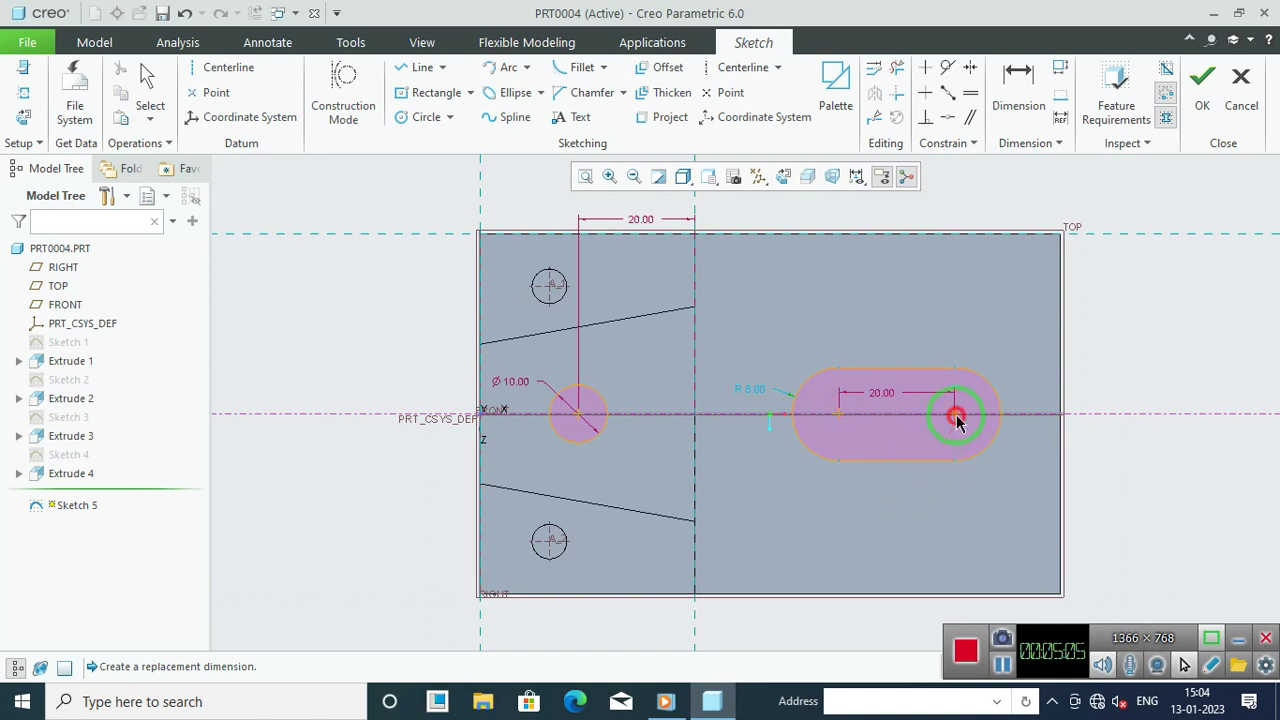
{"action": "left_click", "coordinate": [1060, 474]}
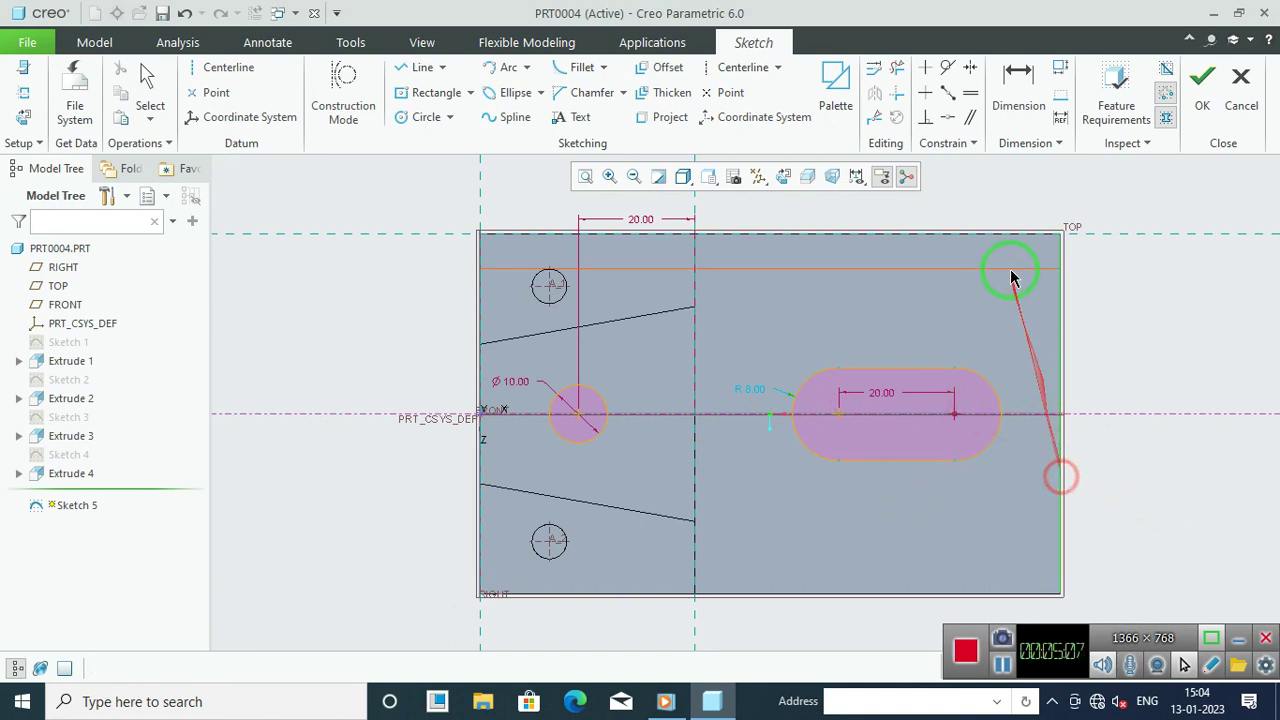
{"action": "middle_click", "coordinate": [1025, 215]}
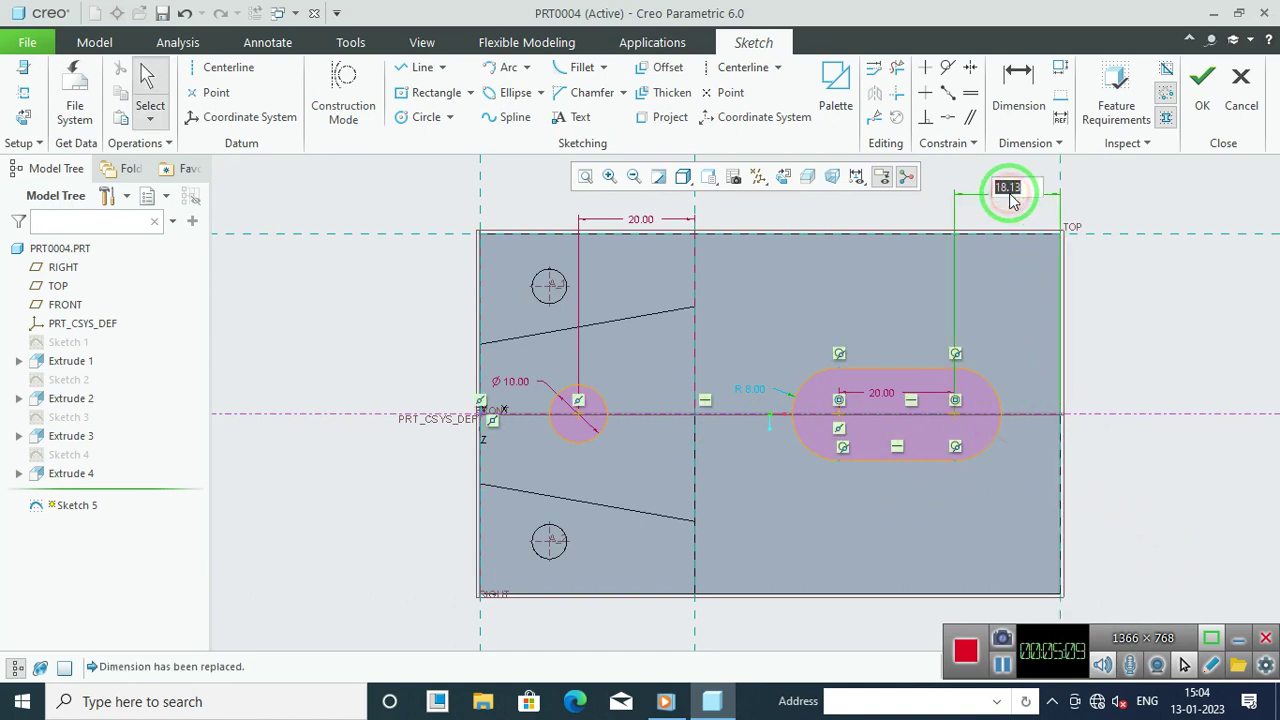
{"action": "type", "text": "23"}
{"action": "key", "text": "Return"}
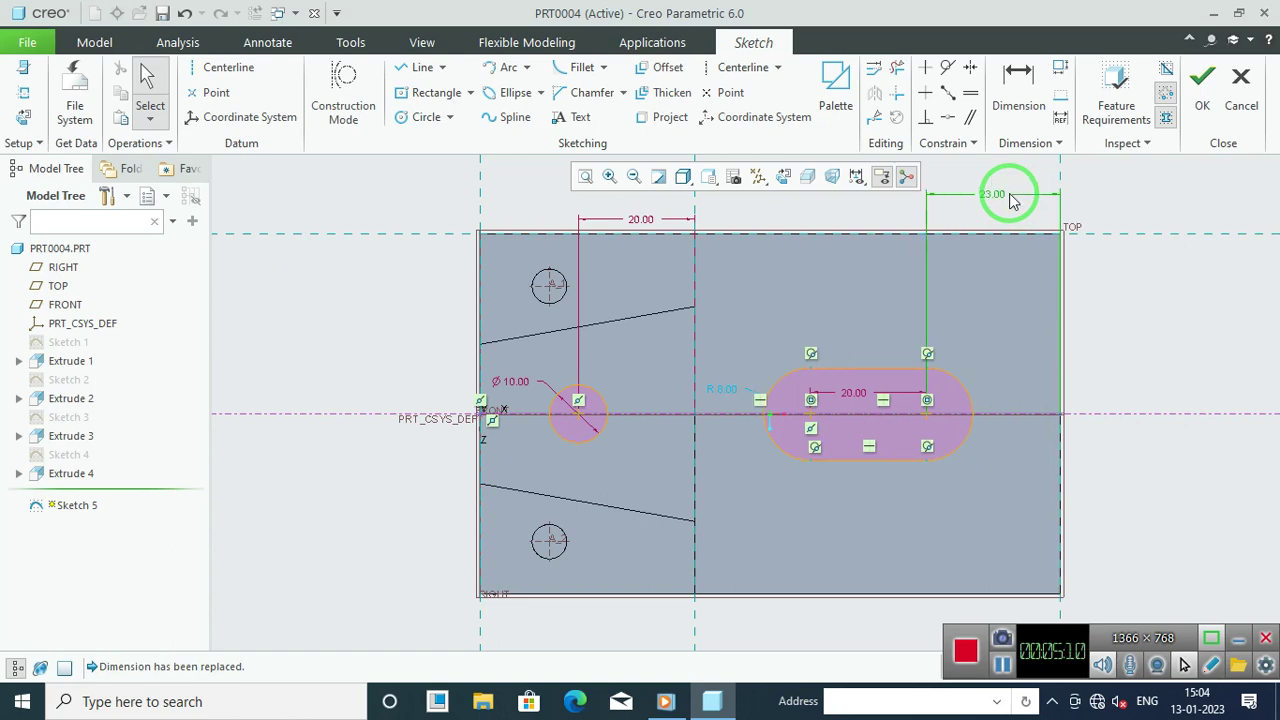
{"action": "left_click", "coordinate": [1203, 88]}
Step: Extrude the circle and slot sketch downward through the block as a material-removing cut, about 155.4 deep
{"action": "middle_click_drag", "start_coordinate": [862, 366], "coordinate": [848, 291]}
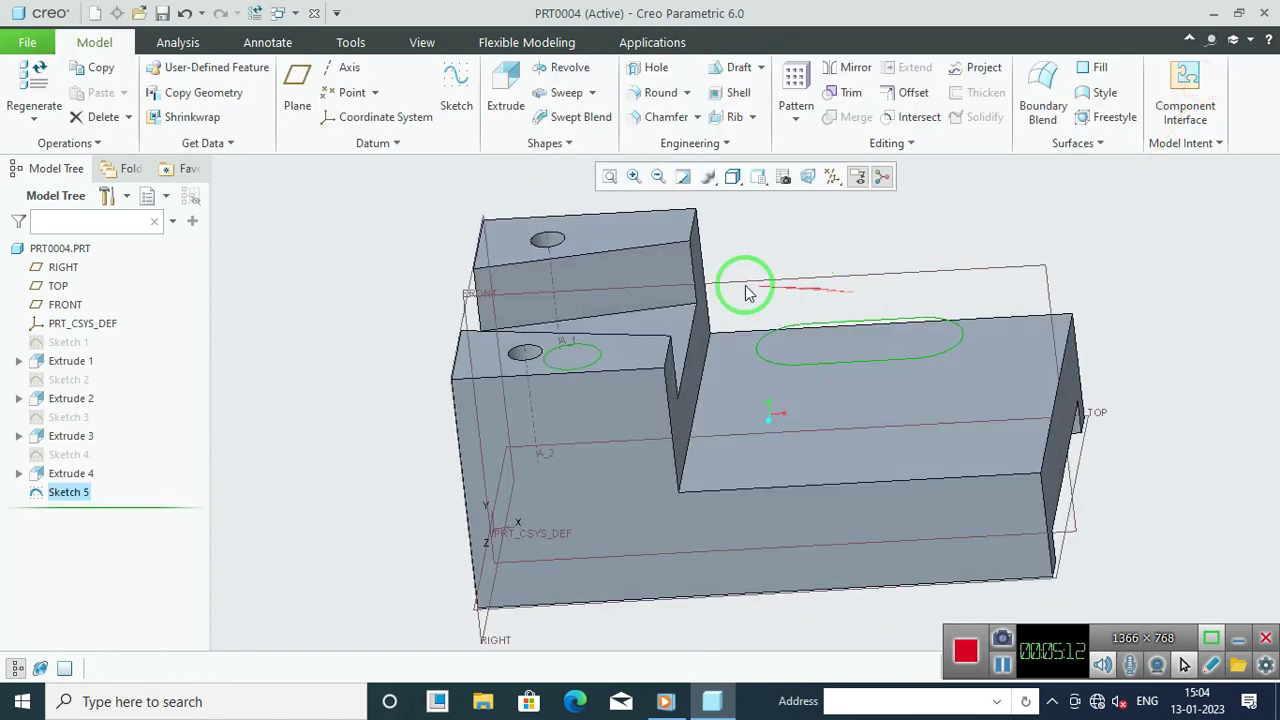
{"action": "left_click", "coordinate": [528, 100]}
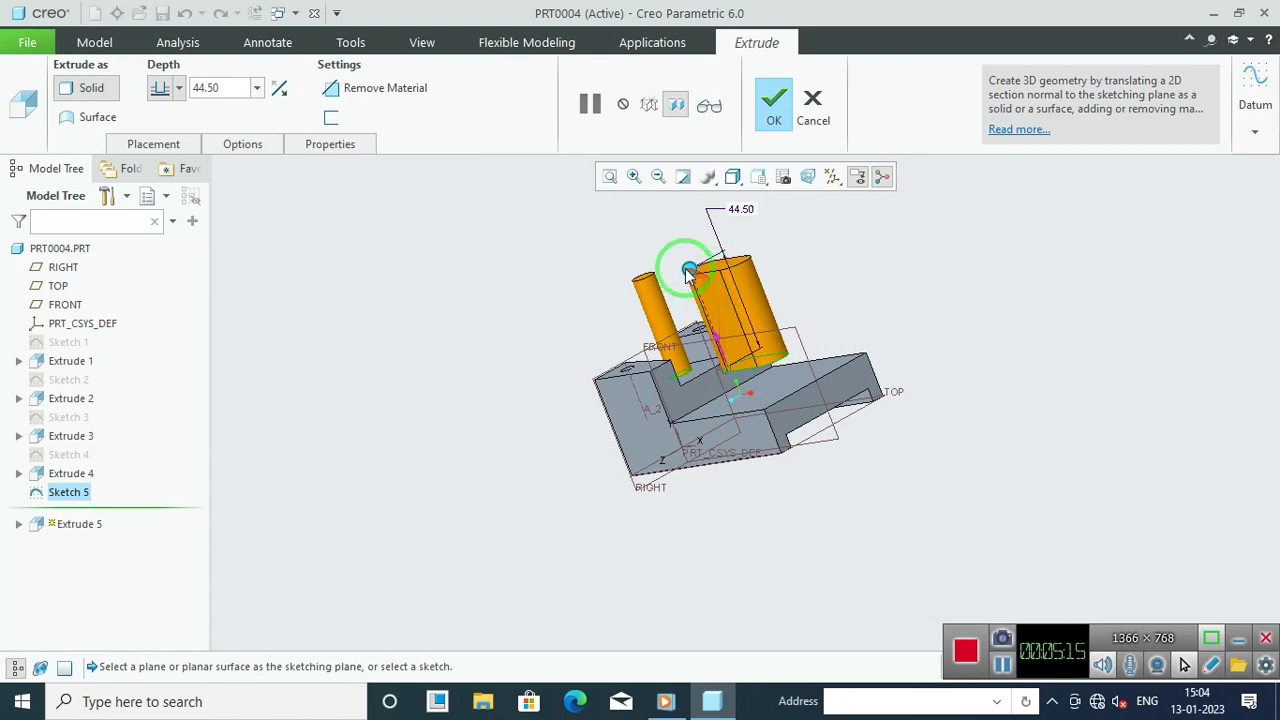
{"action": "left_click_drag", "start_coordinate": [687, 270], "coordinate": [912, 669]}
{"action": "middle_click_drag", "start_coordinate": [790, 574], "coordinate": [748, 566]}
{"action": "left_click", "coordinate": [397, 90]}
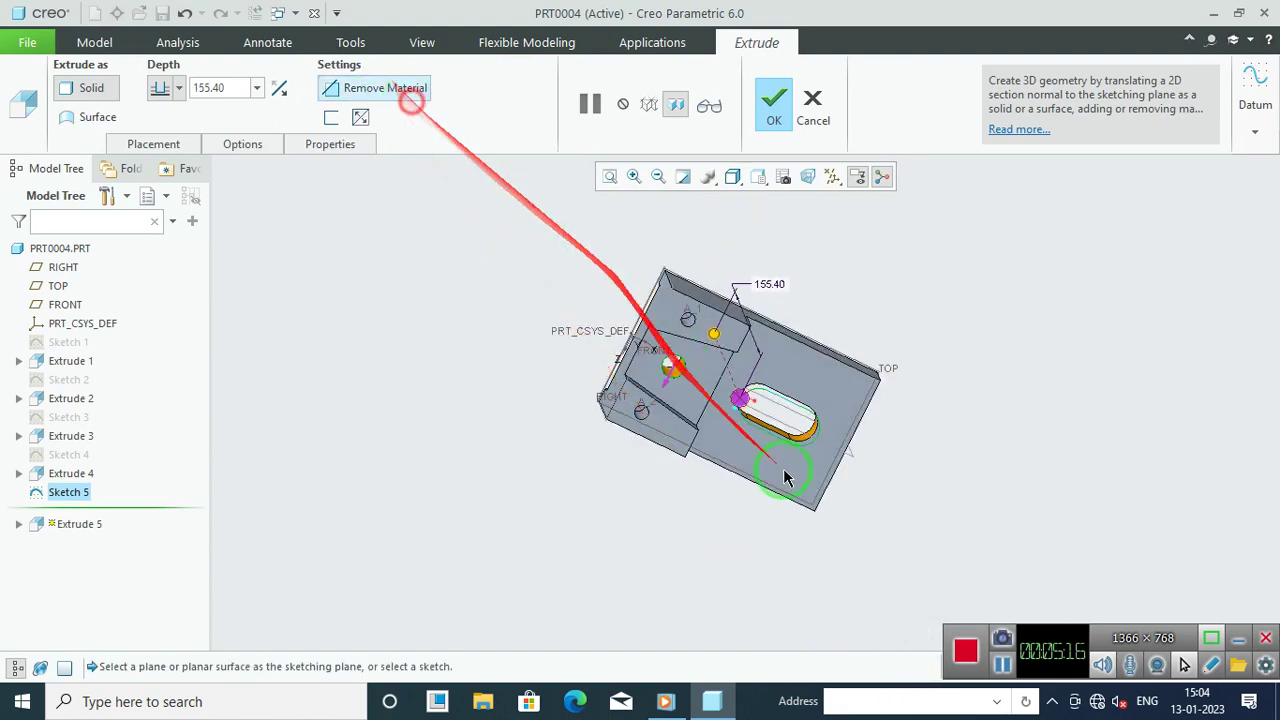
{"action": "key", "text": "ctrl+d"}
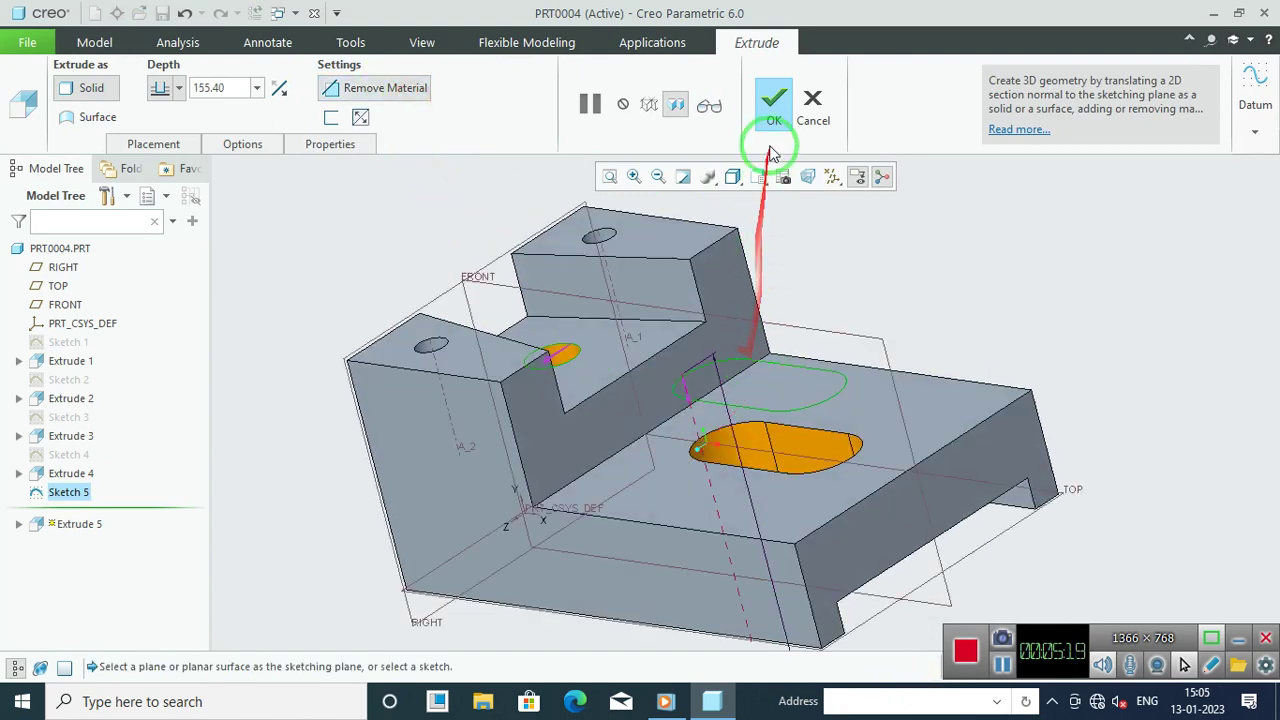
{"action": "left_click", "coordinate": [772, 125]}
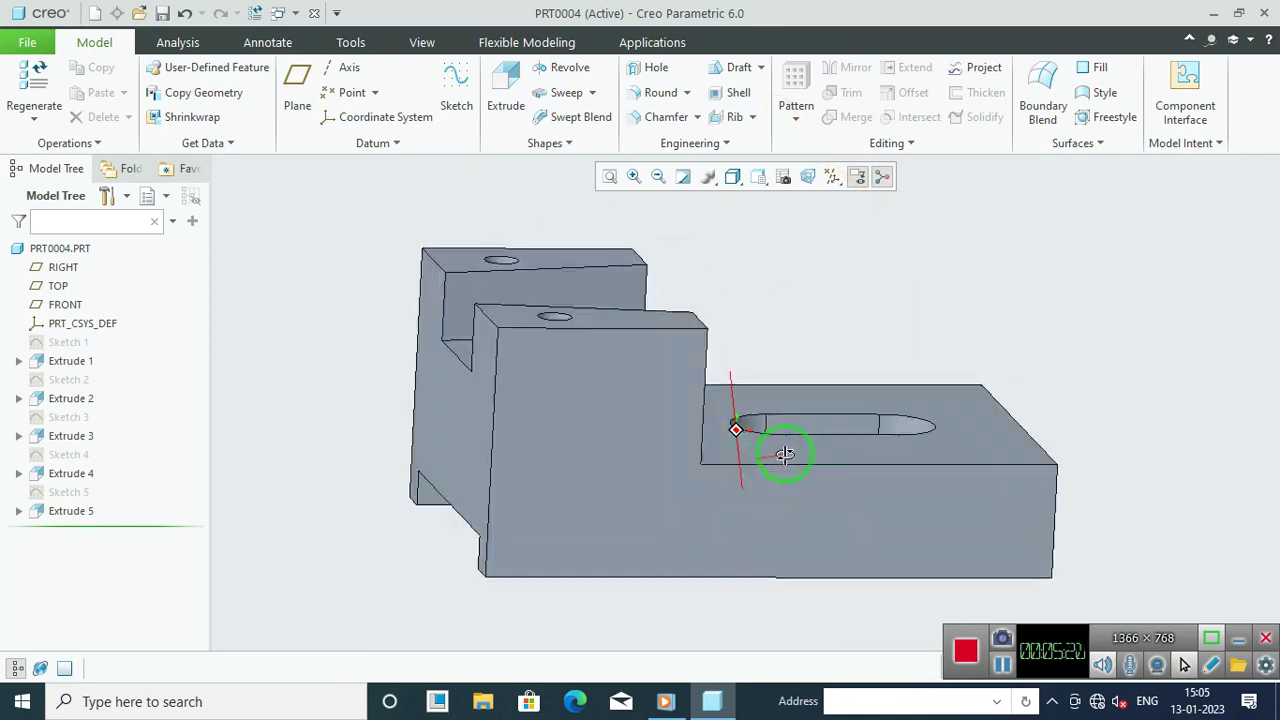